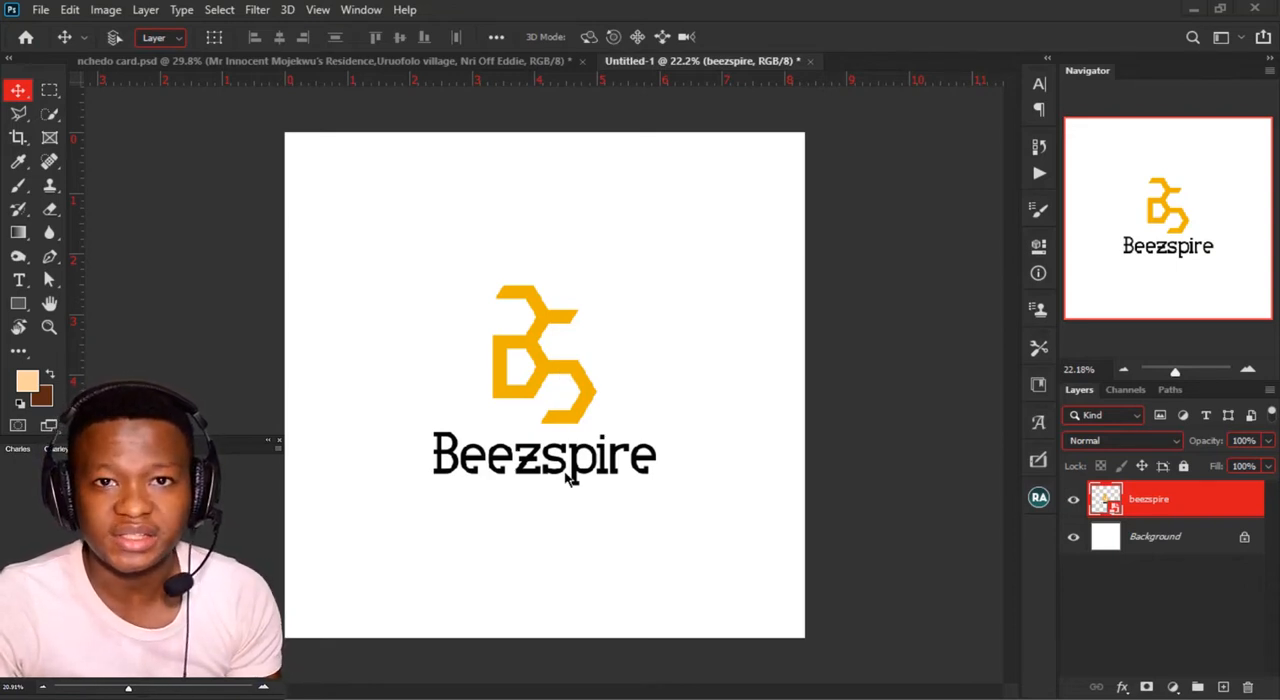
# Step: Examine the commands available for the beezspire smart object layer, including Replace Contents
pyautogui.rightClick(1245, 505)
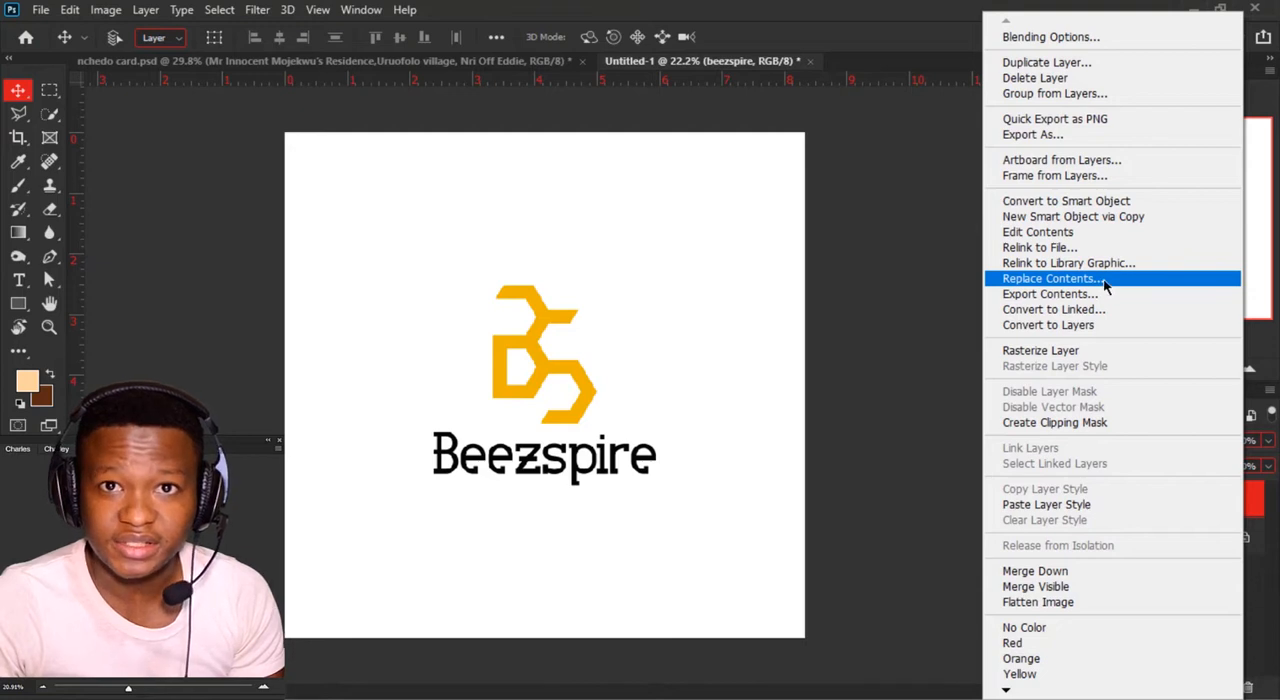
pyautogui.press('Escape')
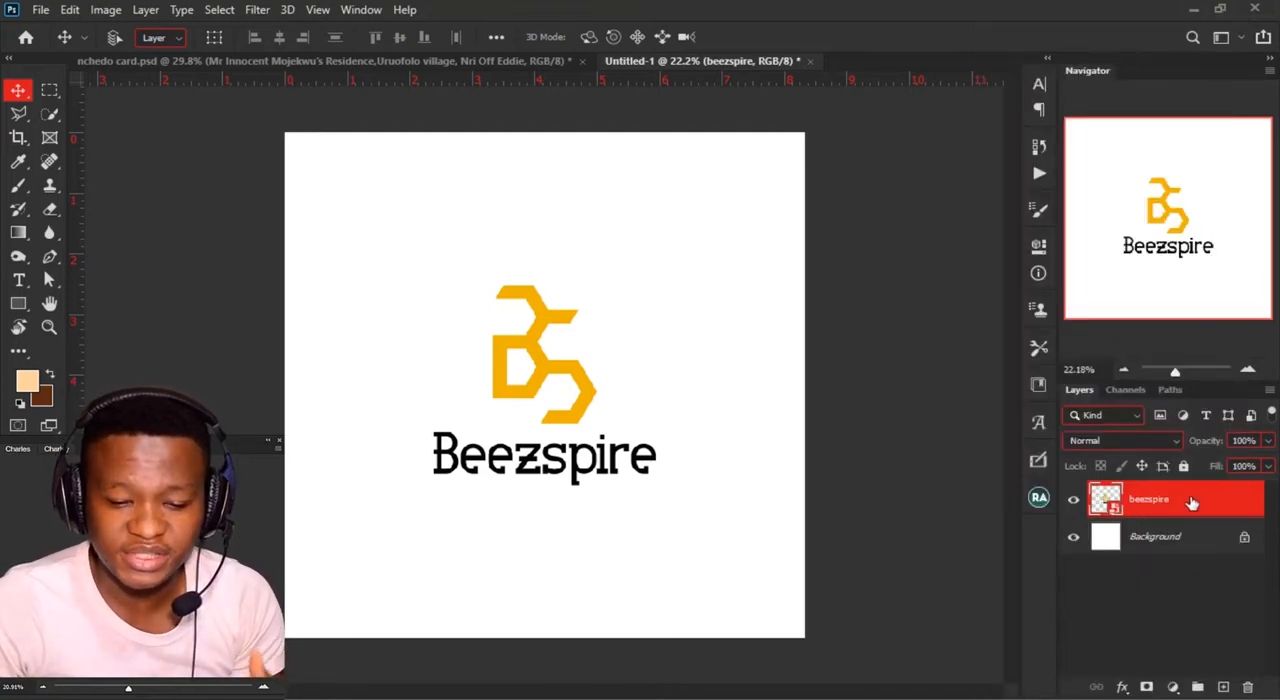
# Step: Draw a rectangle about 456 × 830 px beside the logo's upper part and fill it with black
pyautogui.click(18, 303)
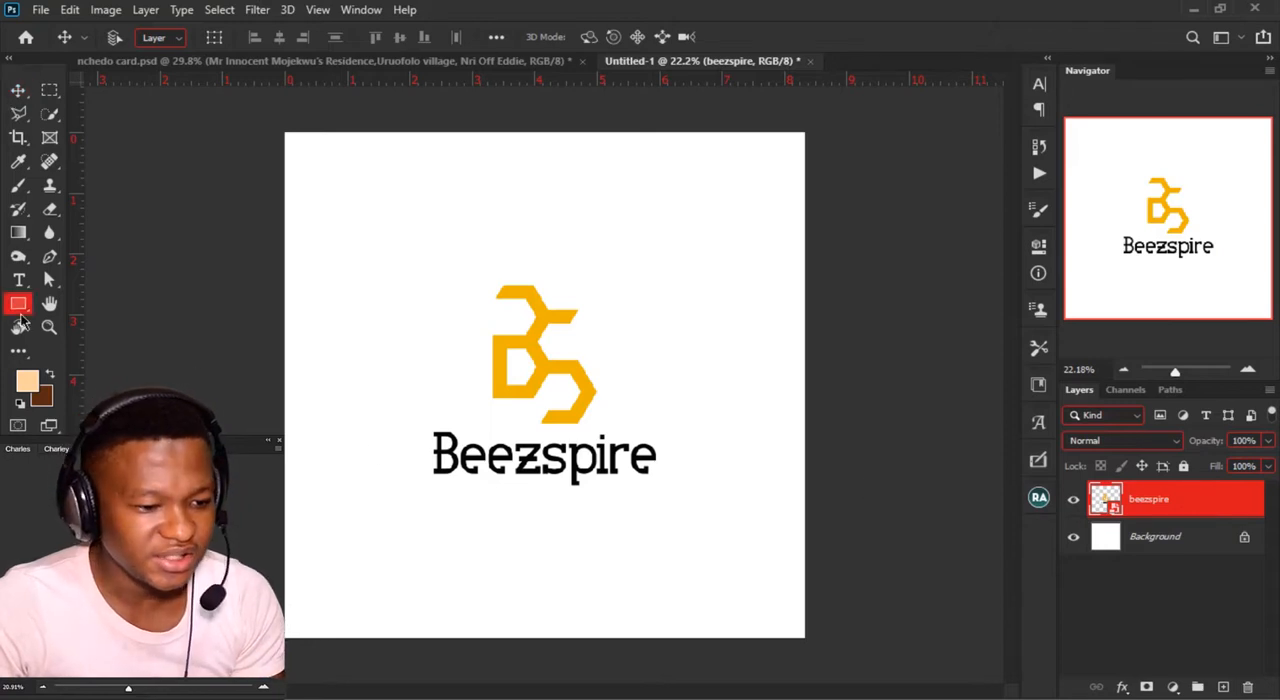
pyautogui.moveTo(654, 250); pyautogui.dragTo(749, 418)
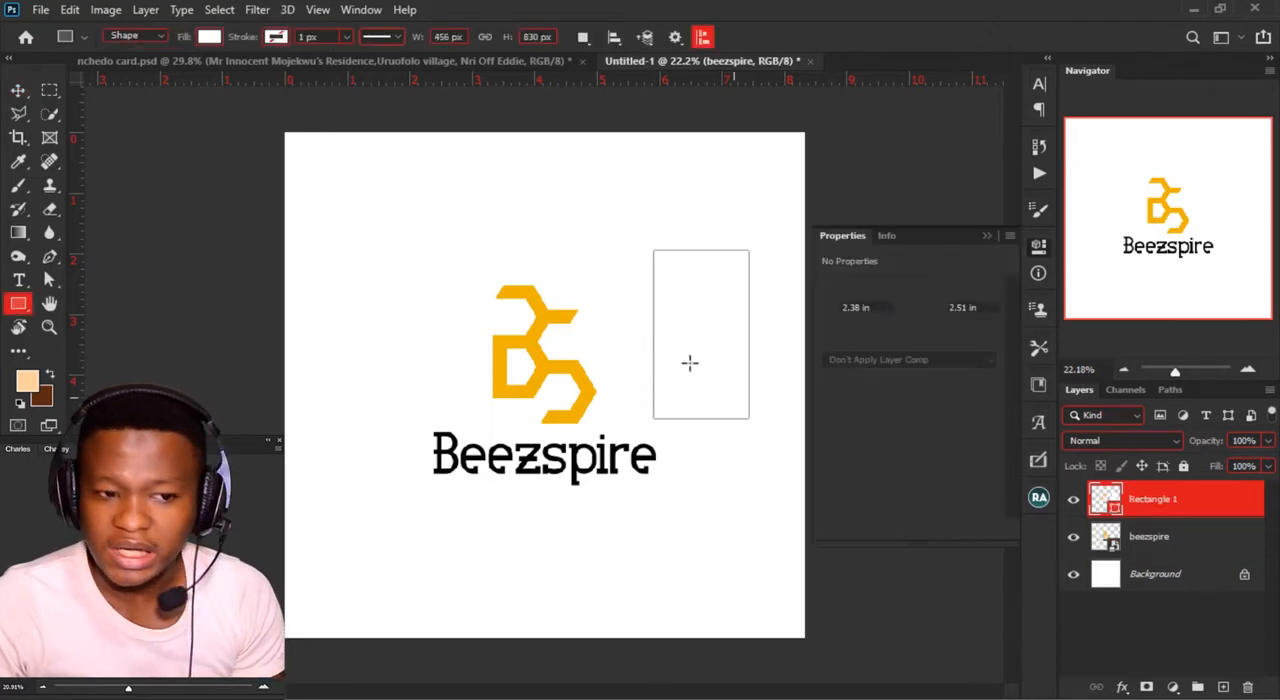
pyautogui.click(208, 38)
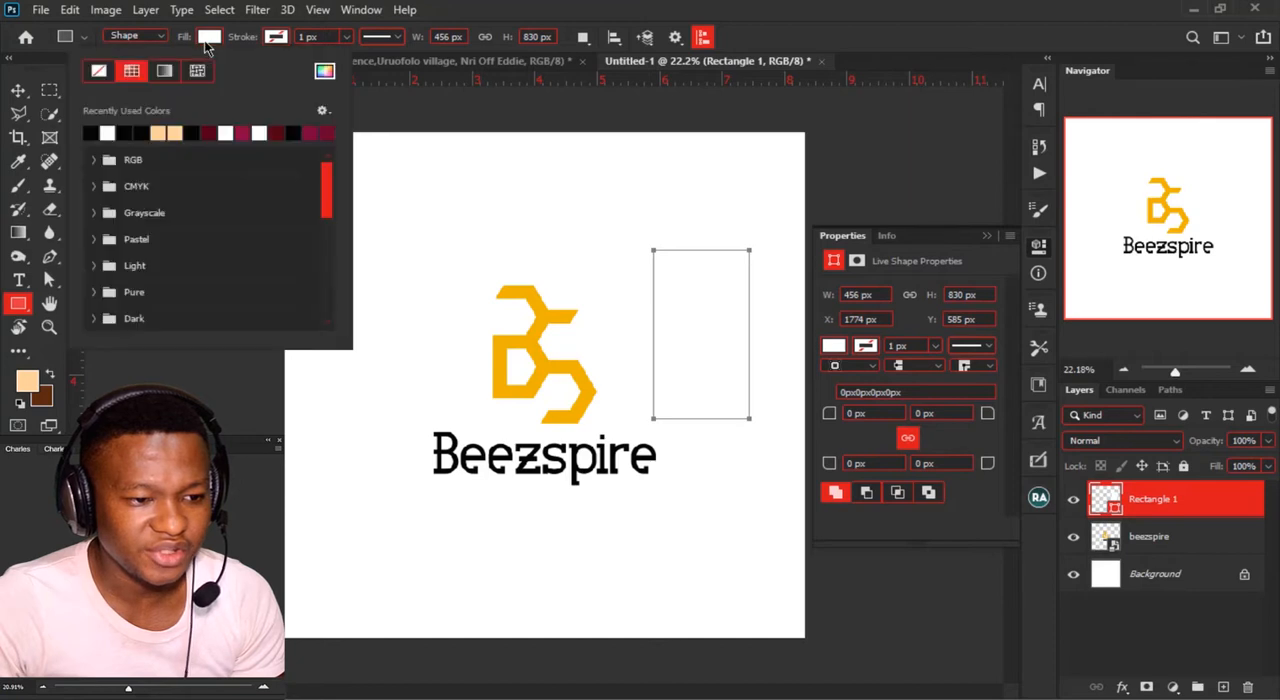
pyautogui.click(194, 131)
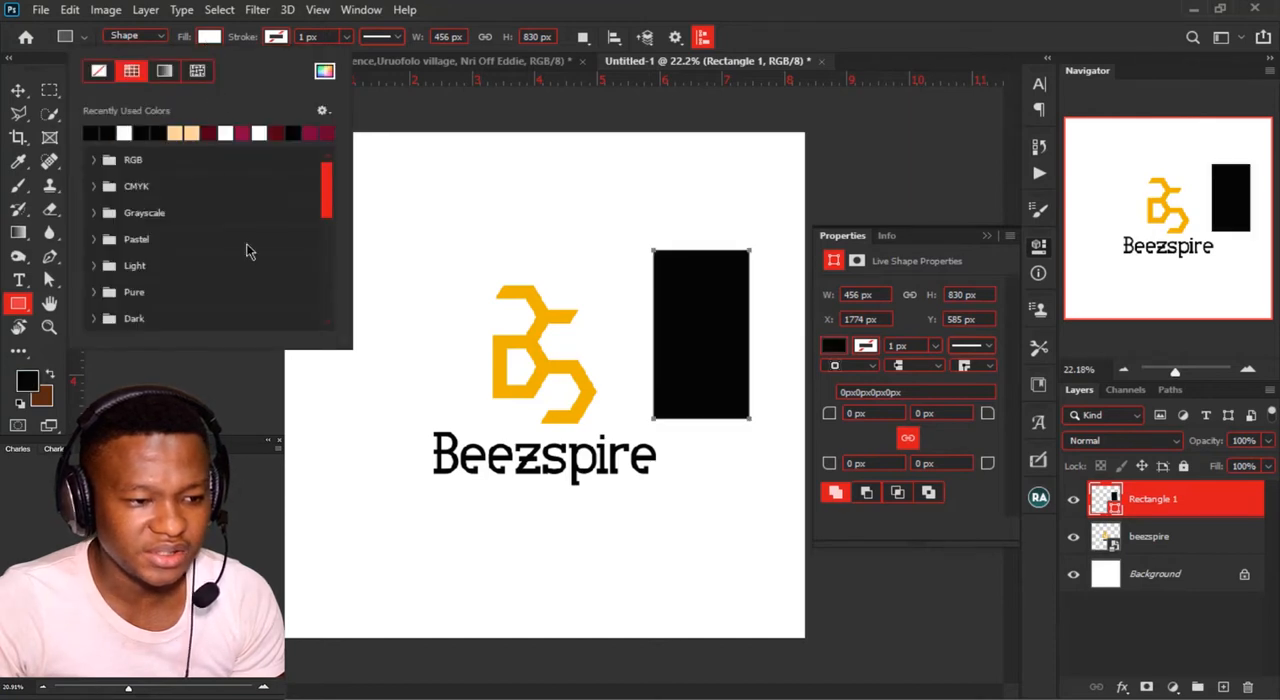
pyautogui.click(18, 90)
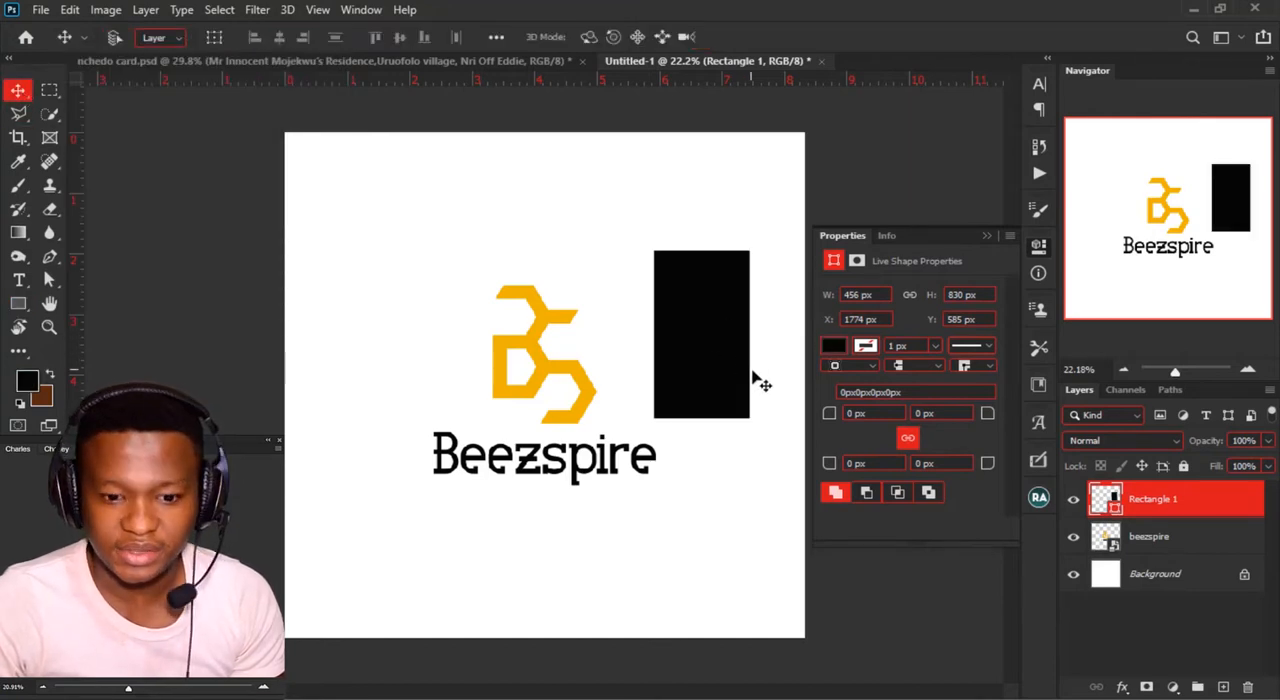
# Step: Check the commands available for the rectangle's shape layer and delete that layer
pyautogui.rightClick(1247, 496)
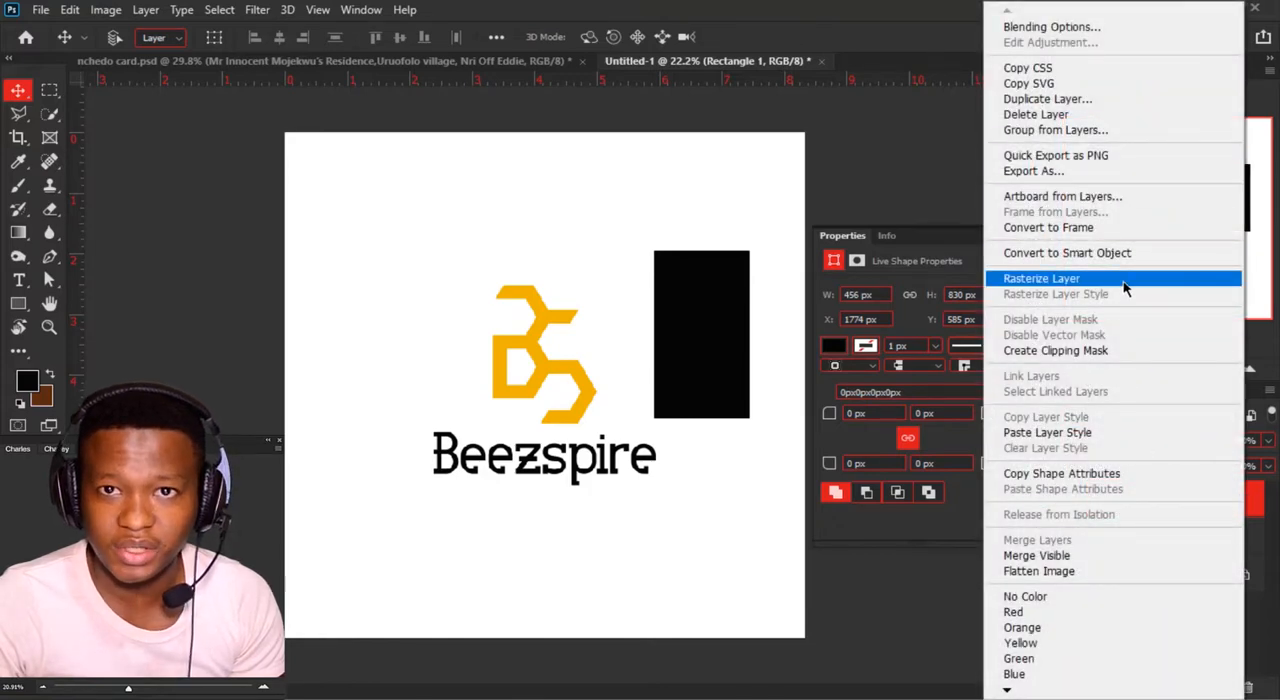
pyautogui.click(1260, 515)
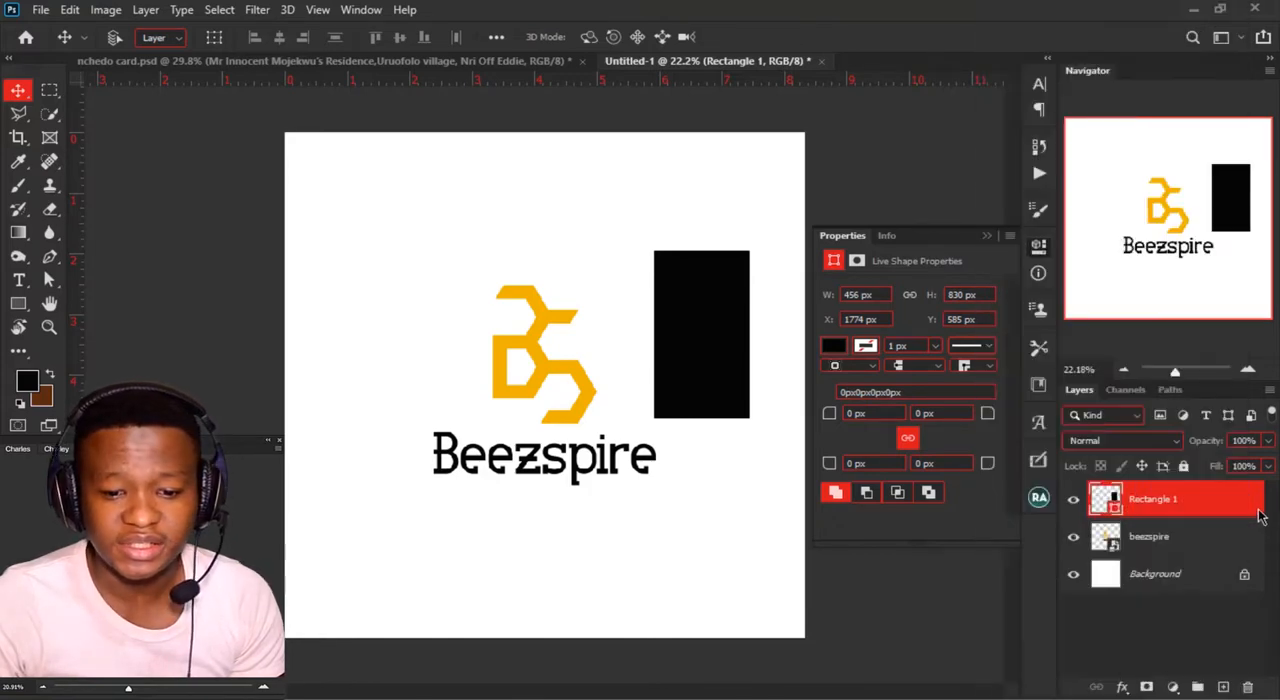
pyautogui.press('Delete')
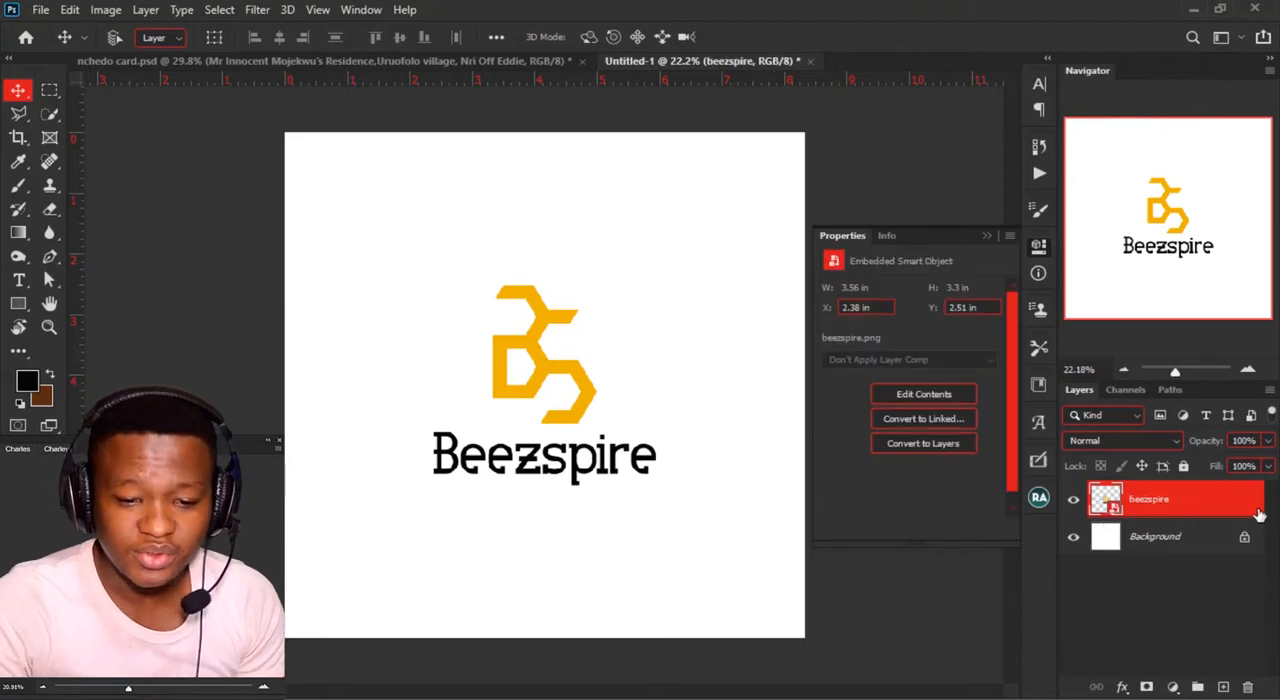
# Step: Rasterize the beezspire layer, check which layer commands it offers, and undo the rasterization
pyautogui.rightClick(1258, 513)
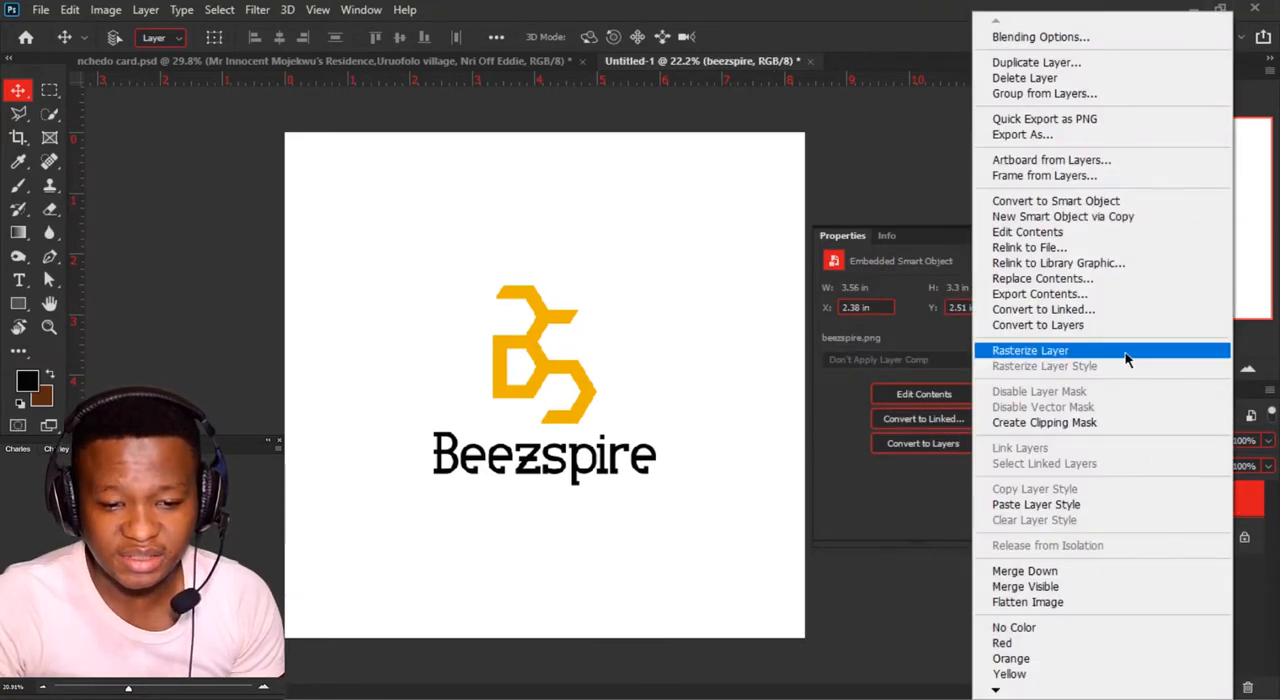
pyautogui.click(1128, 351)
pyautogui.rightClick(1180, 505)
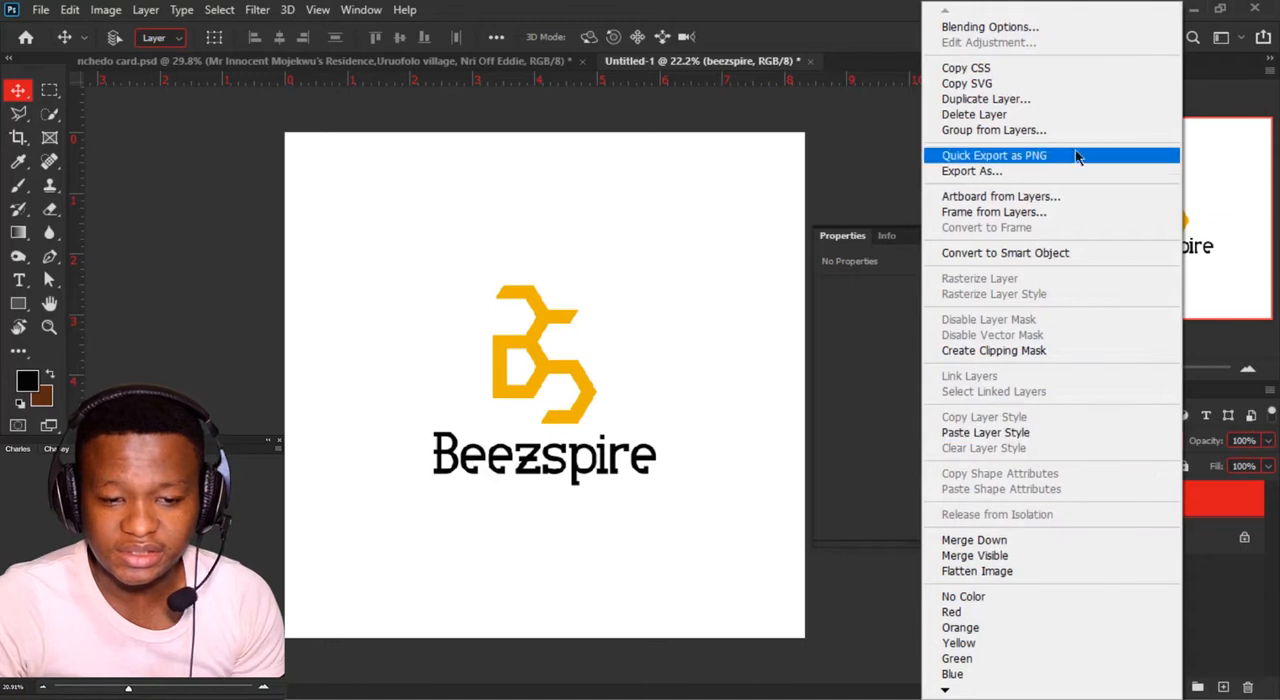
pyautogui.click(1242, 500)
pyautogui.hotkey('ctrl', 'z')
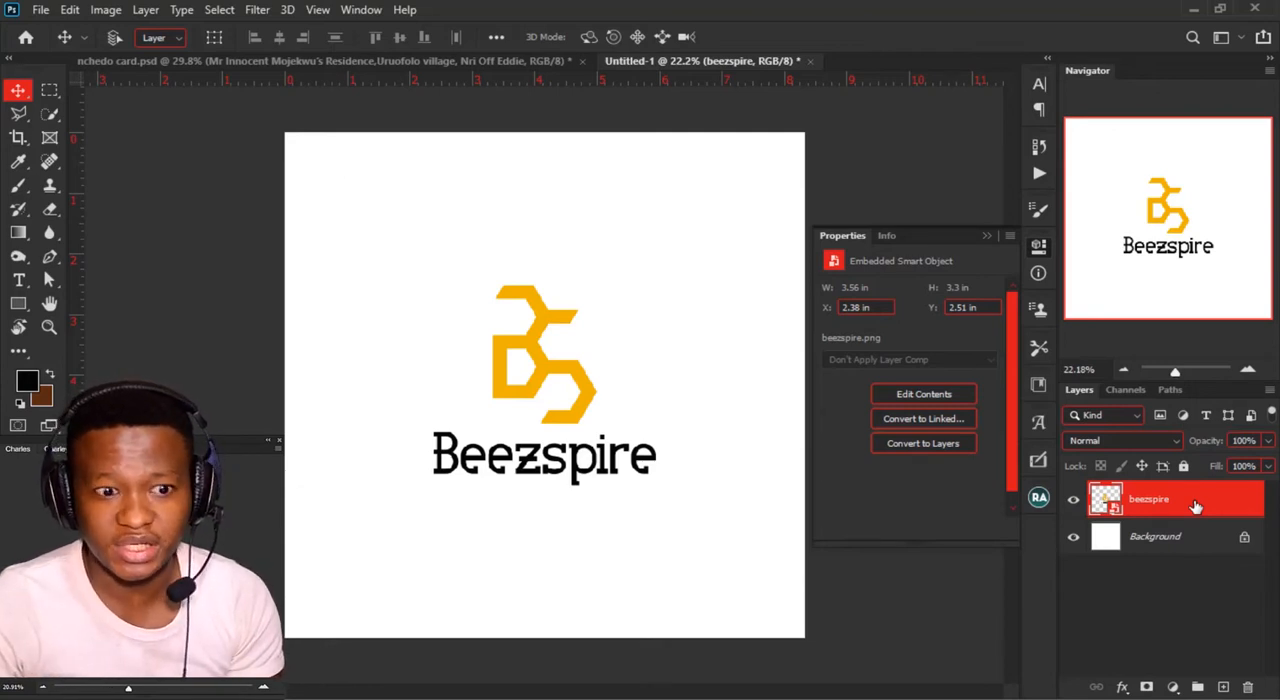
# Step: Replace the beezspire smart object's contents with the Madon logo from Saved Pictures, and undo the replacement
pyautogui.rightClick(1195, 507)
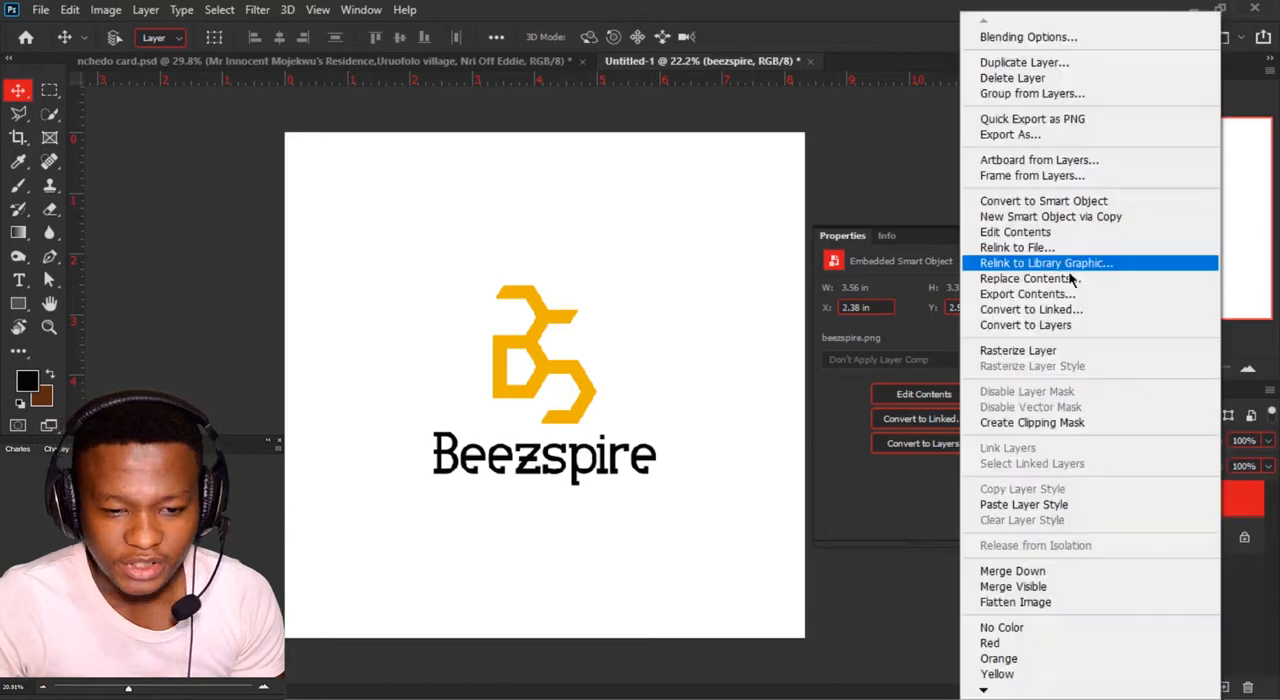
pyautogui.click(1097, 286)
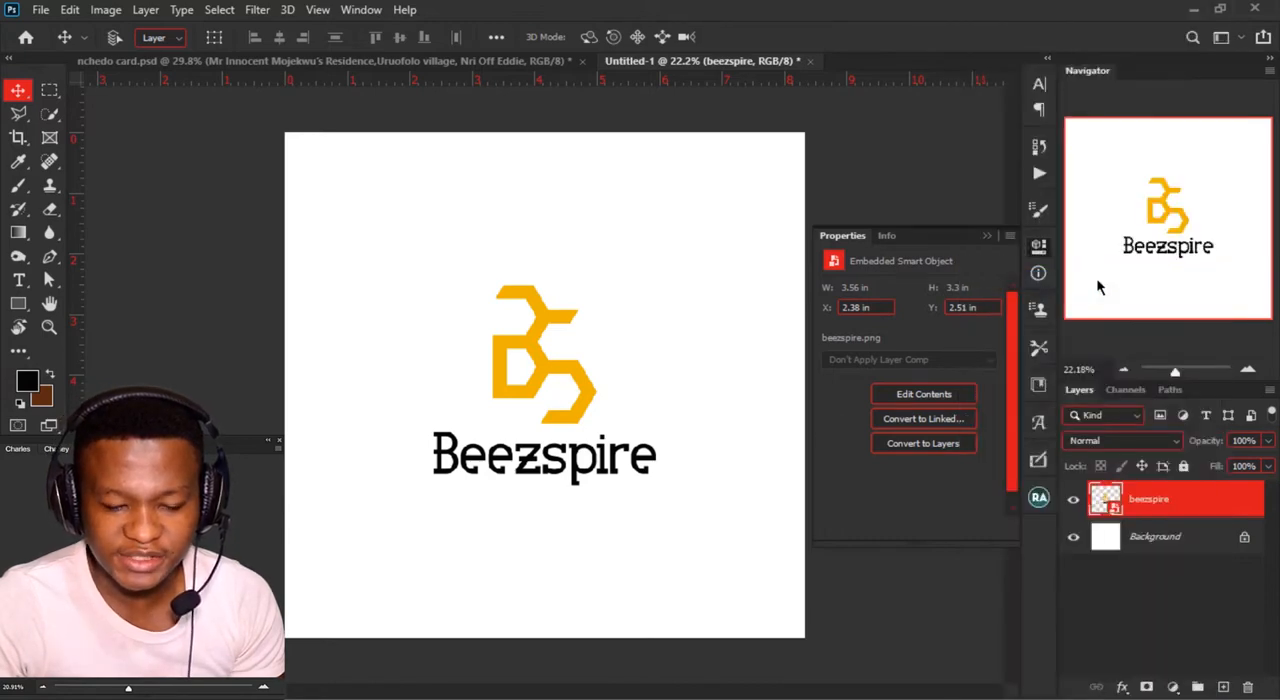
pyautogui.scroll(-10, 284, 276)
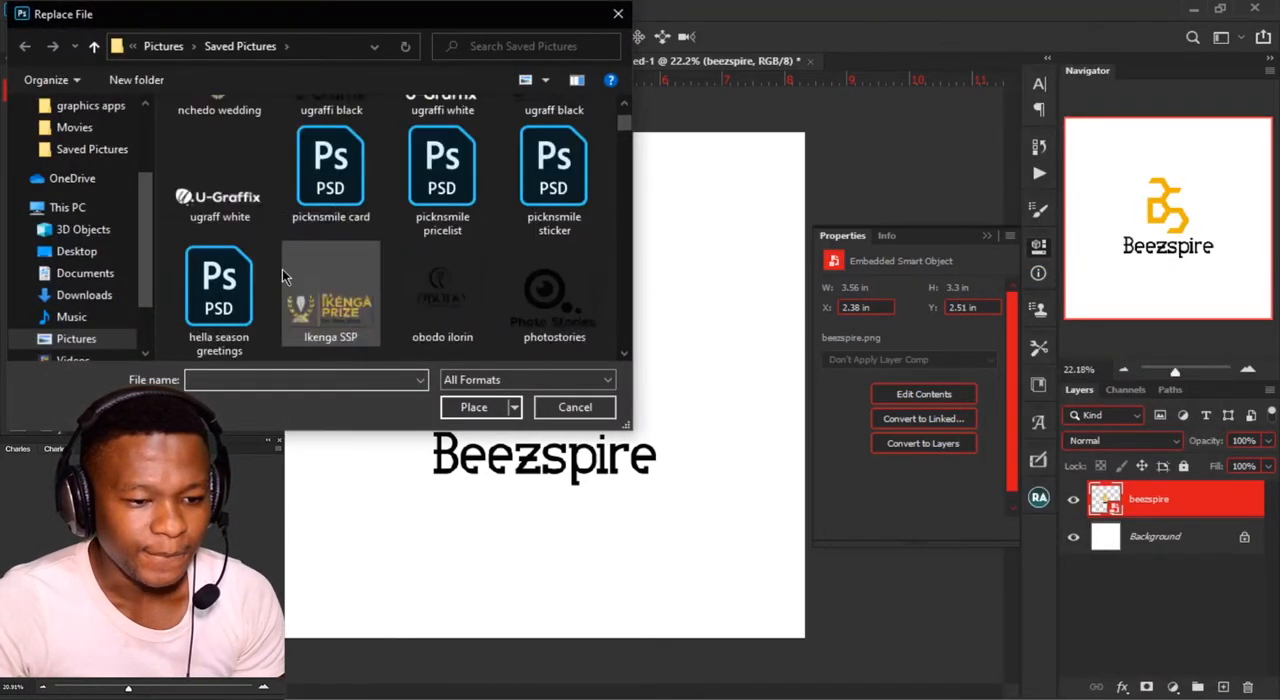
pyautogui.scroll(-5, 282, 269)
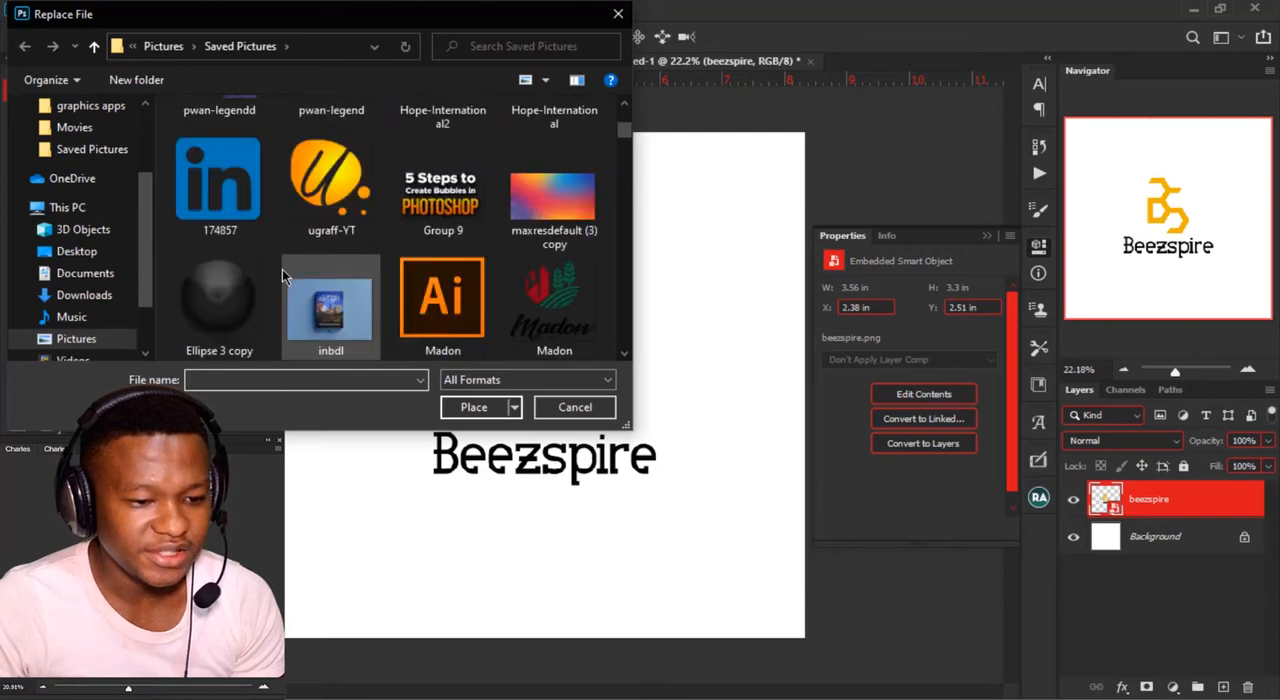
pyautogui.scroll(3, 282, 269)
pyautogui.click(554, 265)
pyautogui.scroll(-1, 580, 295)
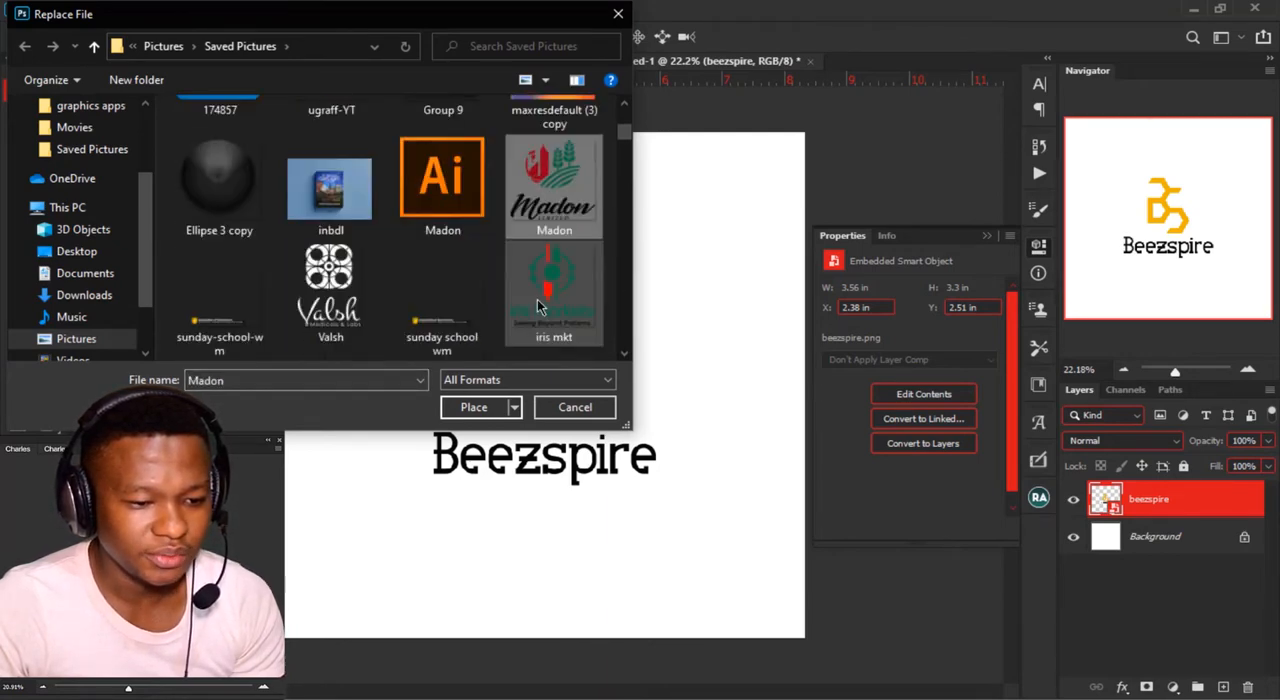
pyautogui.click(474, 407)
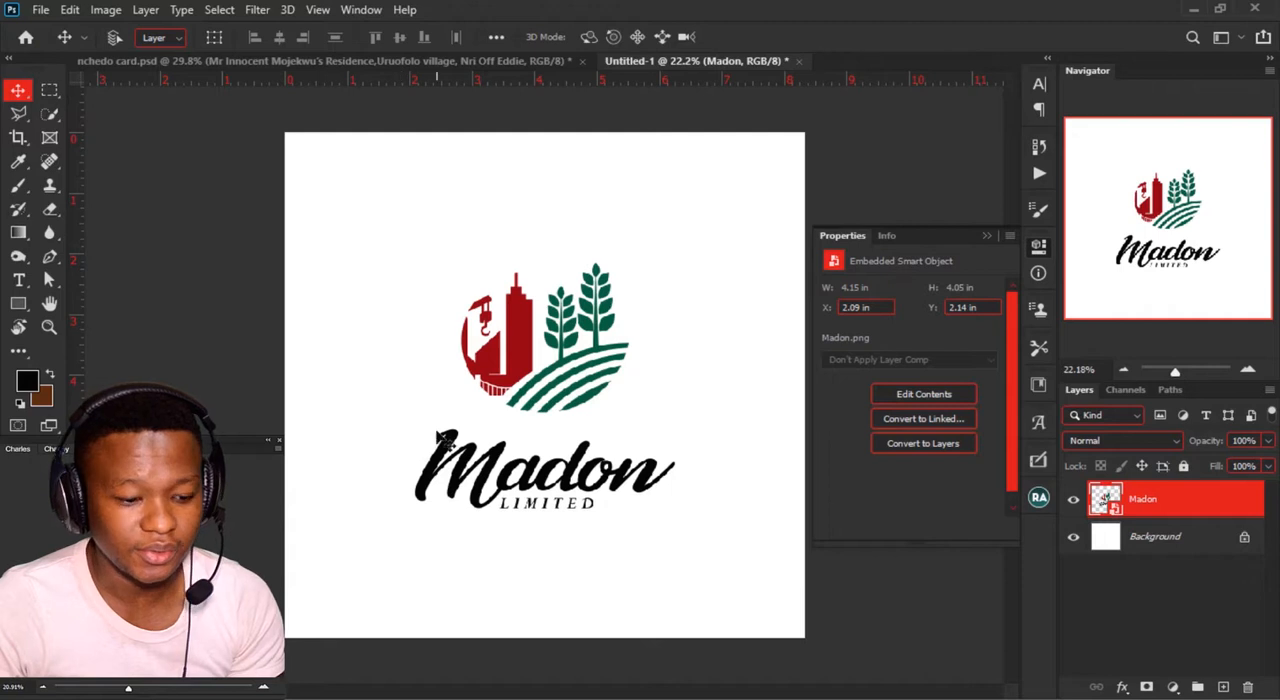
pyautogui.hotkey('ctrl', 'z')
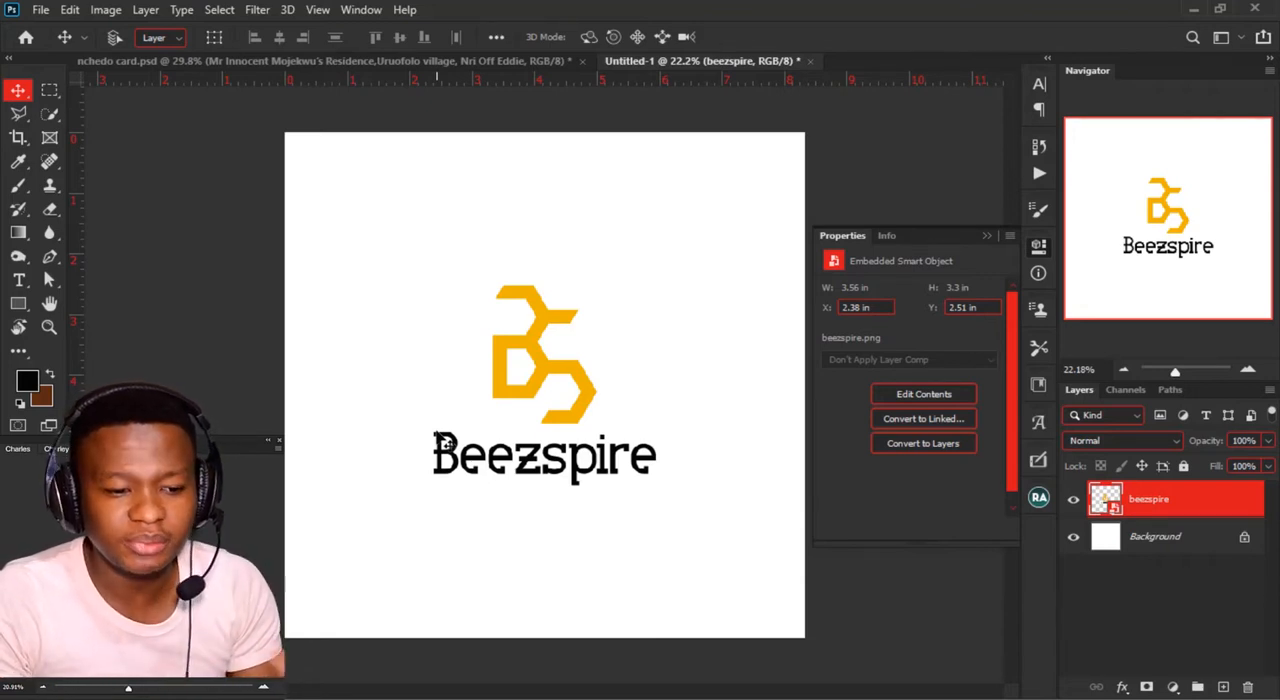
# Step: Duplicate the Beezspire logo three times and arrange the four logos in a two-by-two grid on the canvas
pyautogui.click(575, 372)
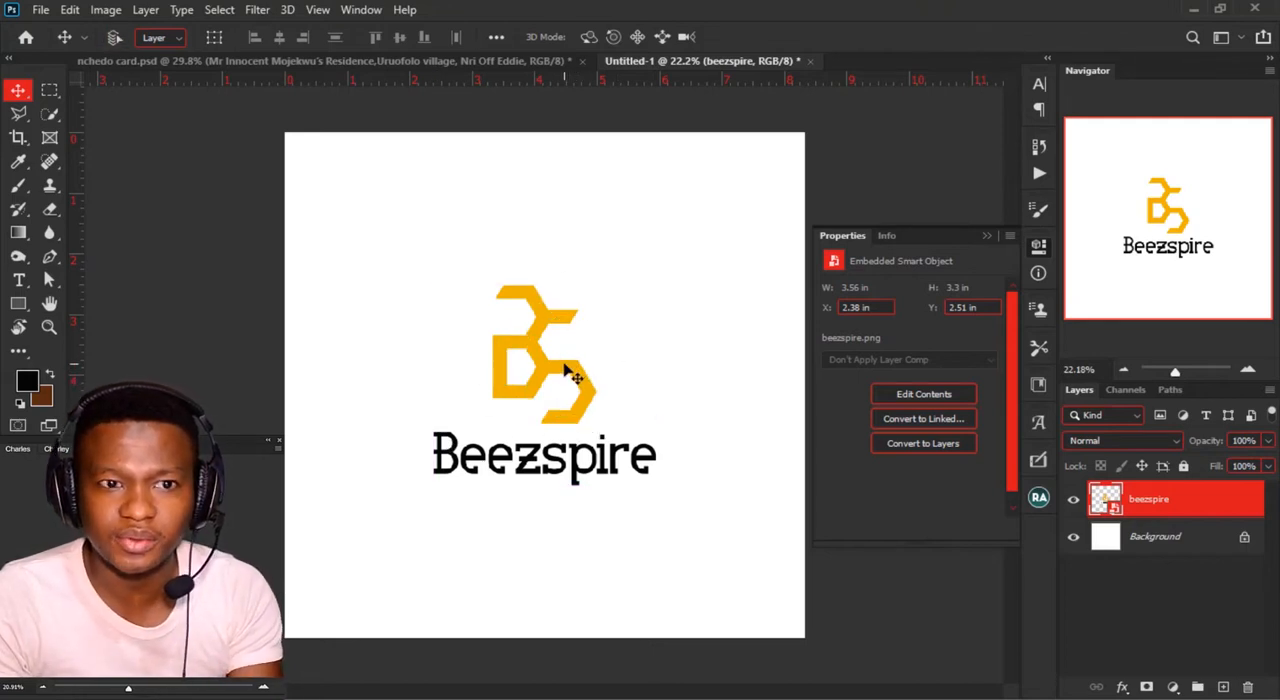
pyautogui.moveTo(557, 374); pyautogui.dragTo(679, 283)
pyautogui.moveTo(679, 283); pyautogui.dragTo(688, 497)
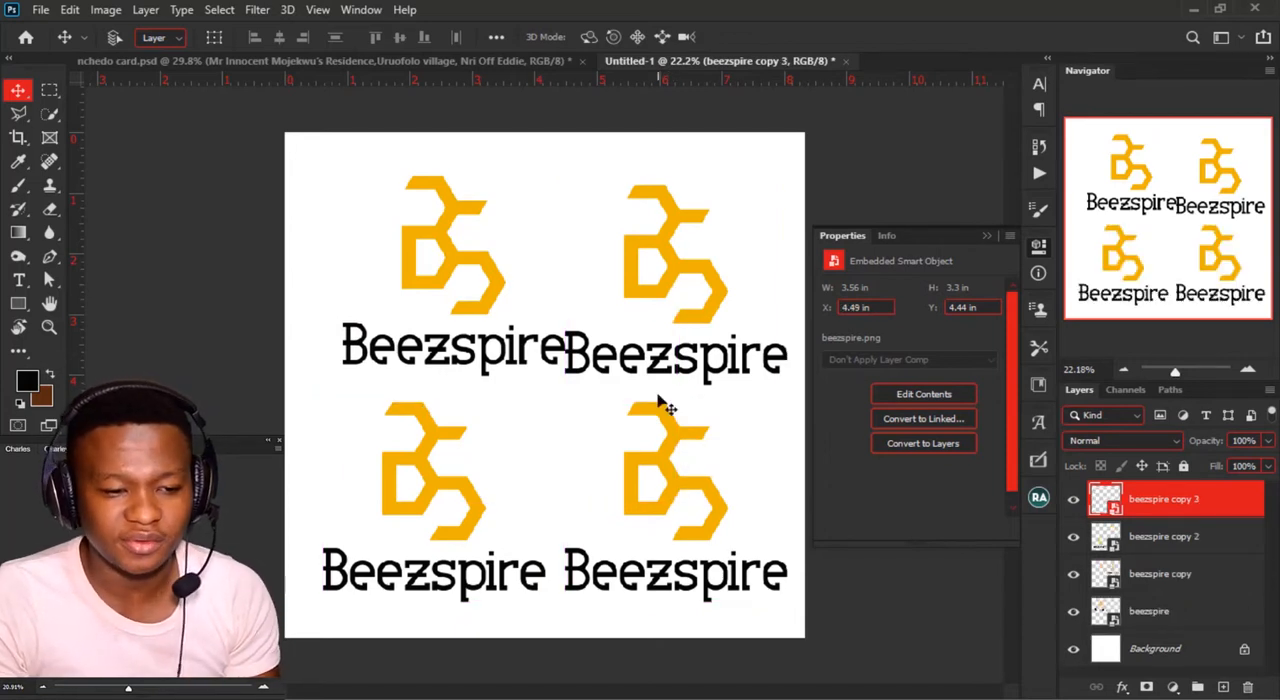
pyautogui.moveTo(514, 323); pyautogui.dragTo(494, 288)
# Step: Try scaling all four logo layers down together to 79.43%
pyautogui.hotkey('ctrl', '0')
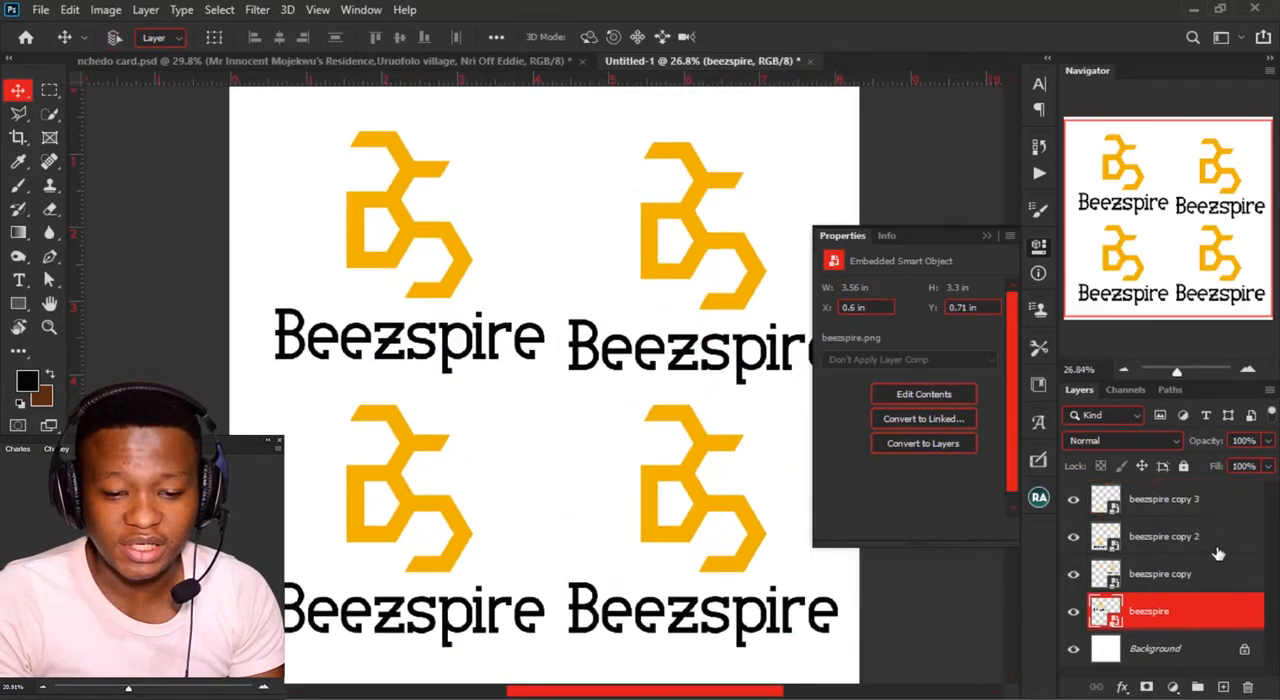
pyautogui.keyDown('shift'); pyautogui.click(1215, 508); pyautogui.keyUp('shift')
pyautogui.hotkey('ctrl', 't')
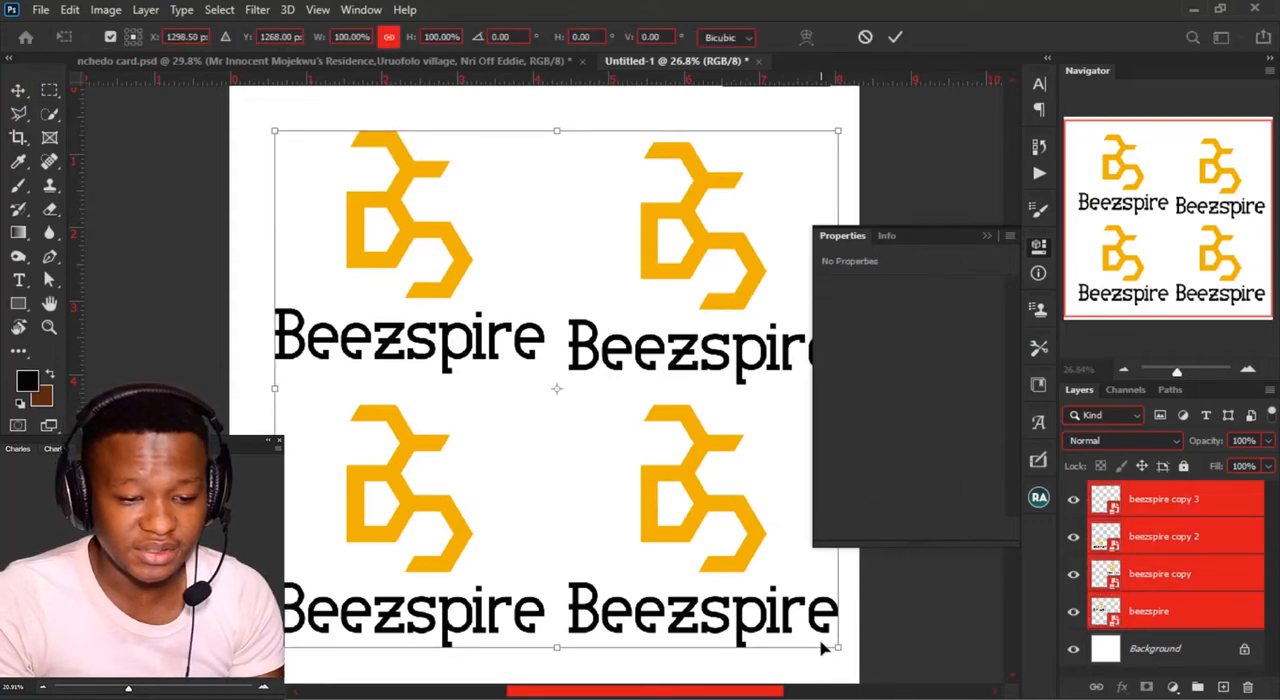
pyautogui.moveTo(837, 647); pyautogui.dragTo(768, 582)
pyautogui.moveTo(746, 541); pyautogui.dragTo(723, 540)
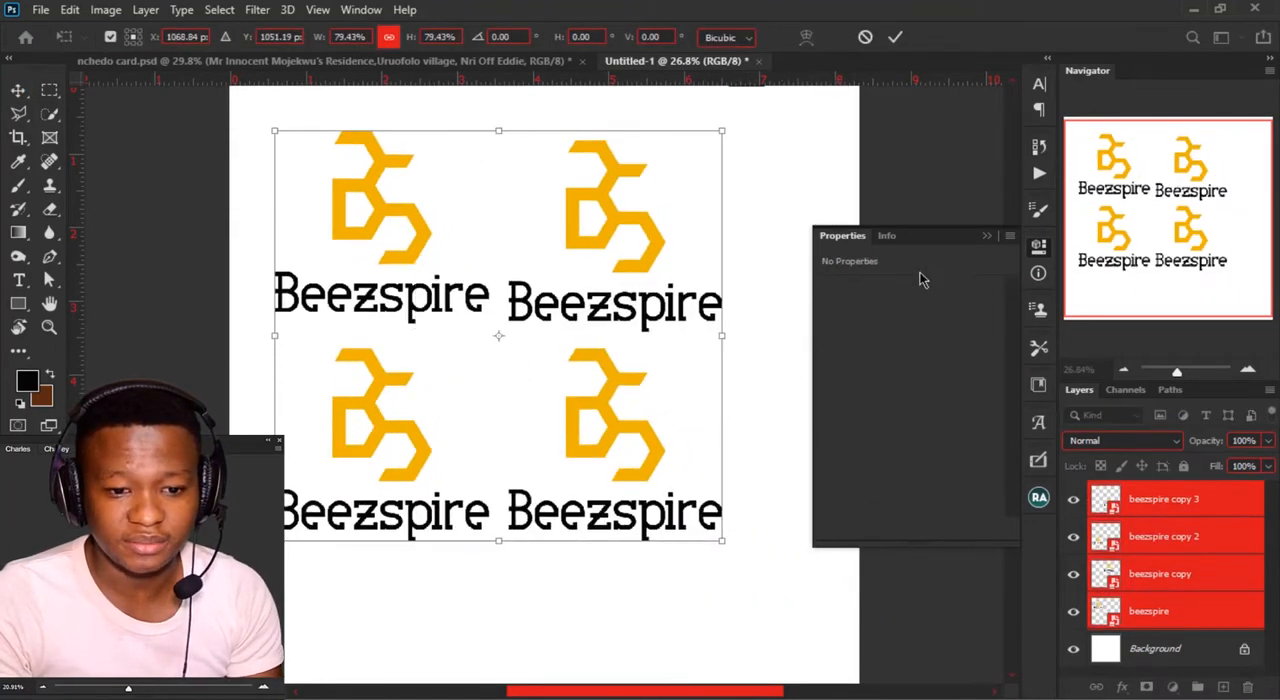
pyautogui.click(987, 237)
pyautogui.scroll(-2, 648, 328)
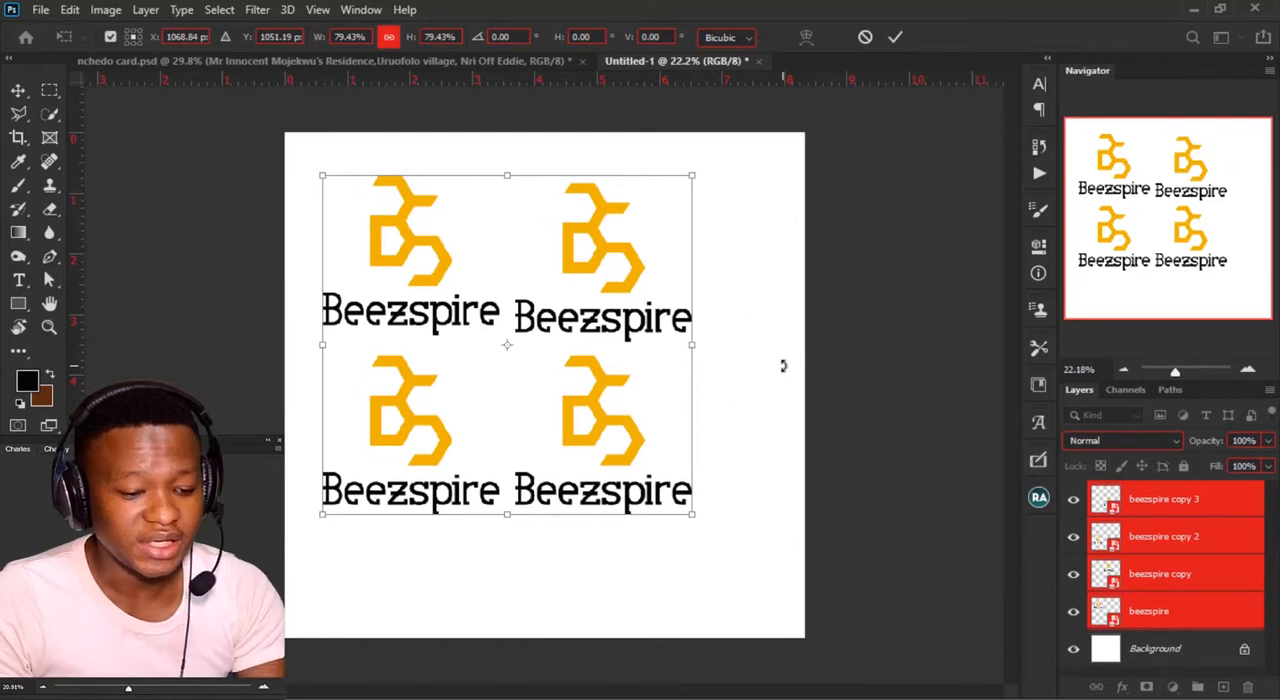
pyautogui.press('Escape')
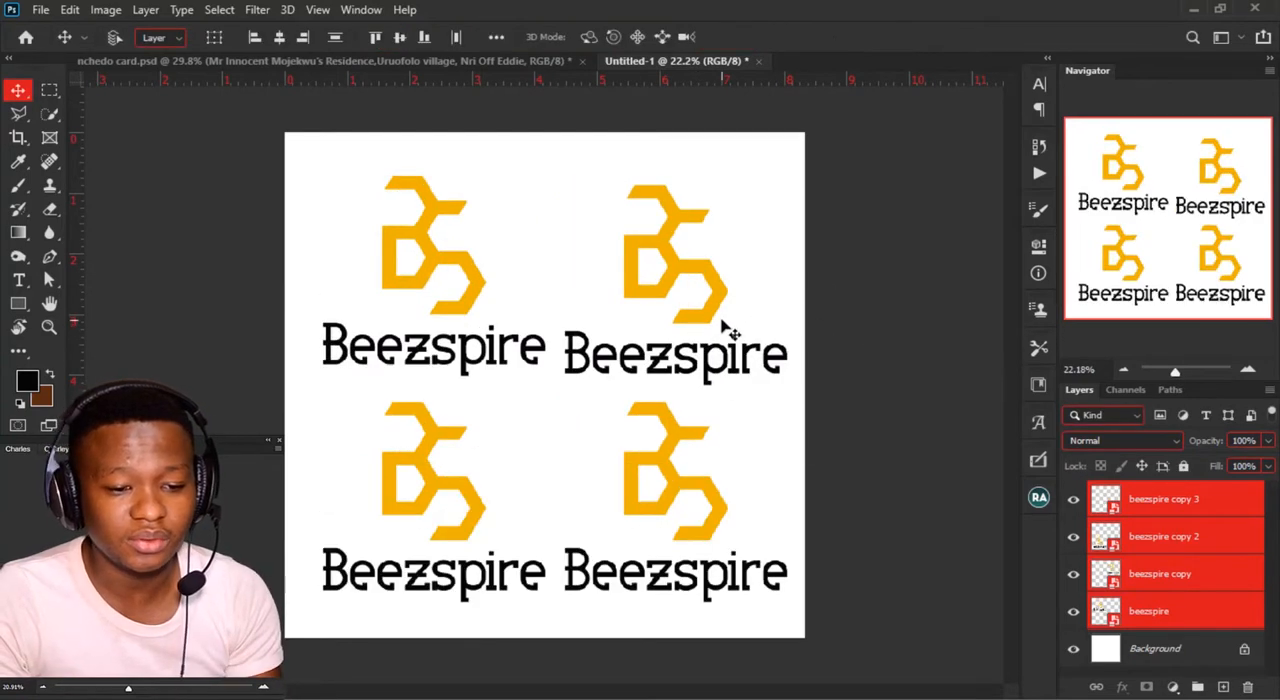
pyautogui.moveTo(731, 543); pyautogui.dragTo(741, 546)
pyautogui.hotkey('ctrl', 't')
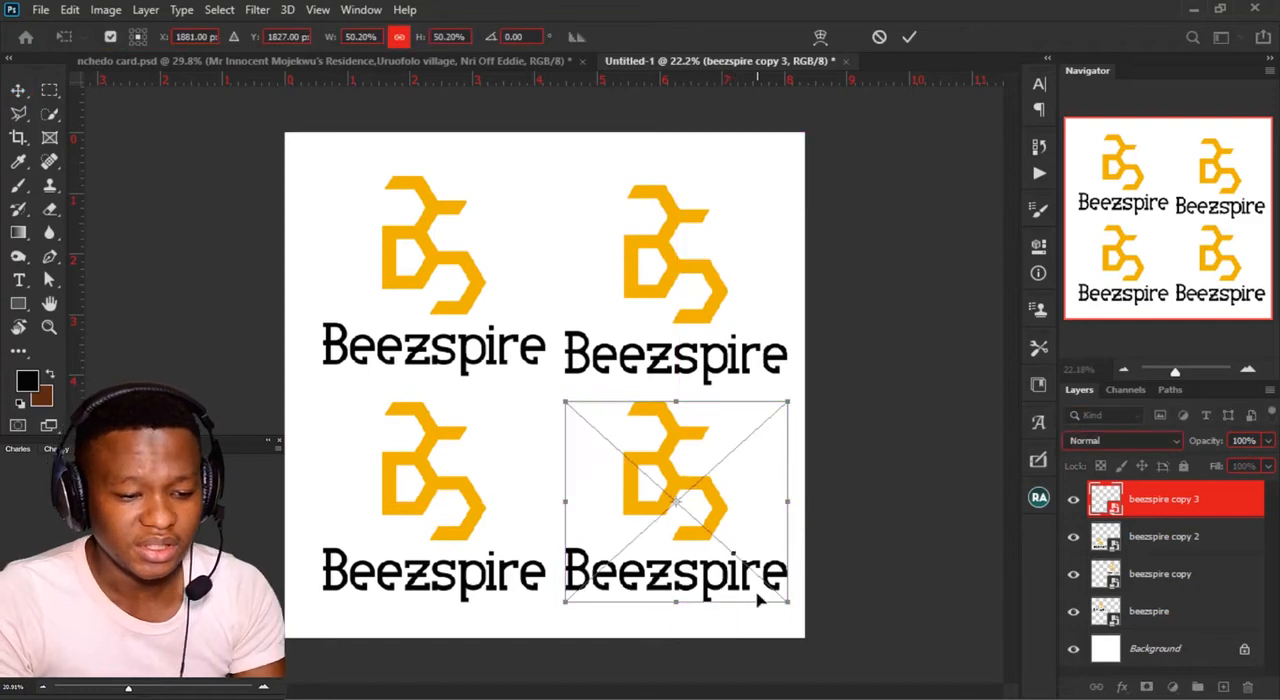
pyautogui.press('Escape')
# Step: Scale all four logo layers down together proportionally, keeping the grid's upper-left corner in place
pyautogui.keyDown('shift'); pyautogui.click(1160, 617); pyautogui.keyUp('shift')
pyautogui.hotkey('ctrl', 't')
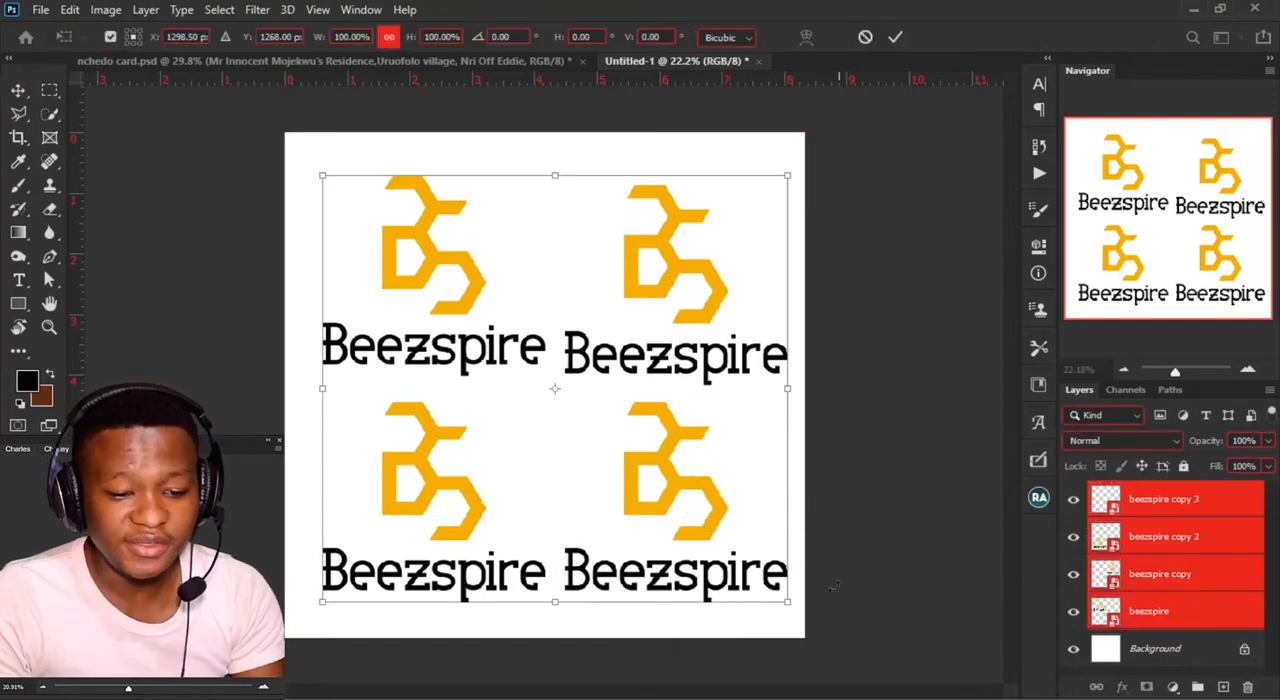
pyautogui.moveTo(797, 600); pyautogui.dragTo(735, 528)
pyautogui.press('Return')
# Step: Spread the logos apart by moving both right-hand copies outward and the lower-left copy downward
pyautogui.press('v')
pyautogui.click(677, 517)
pyautogui.click(670, 470)
pyautogui.moveTo(670, 470); pyautogui.dragTo(704, 505)
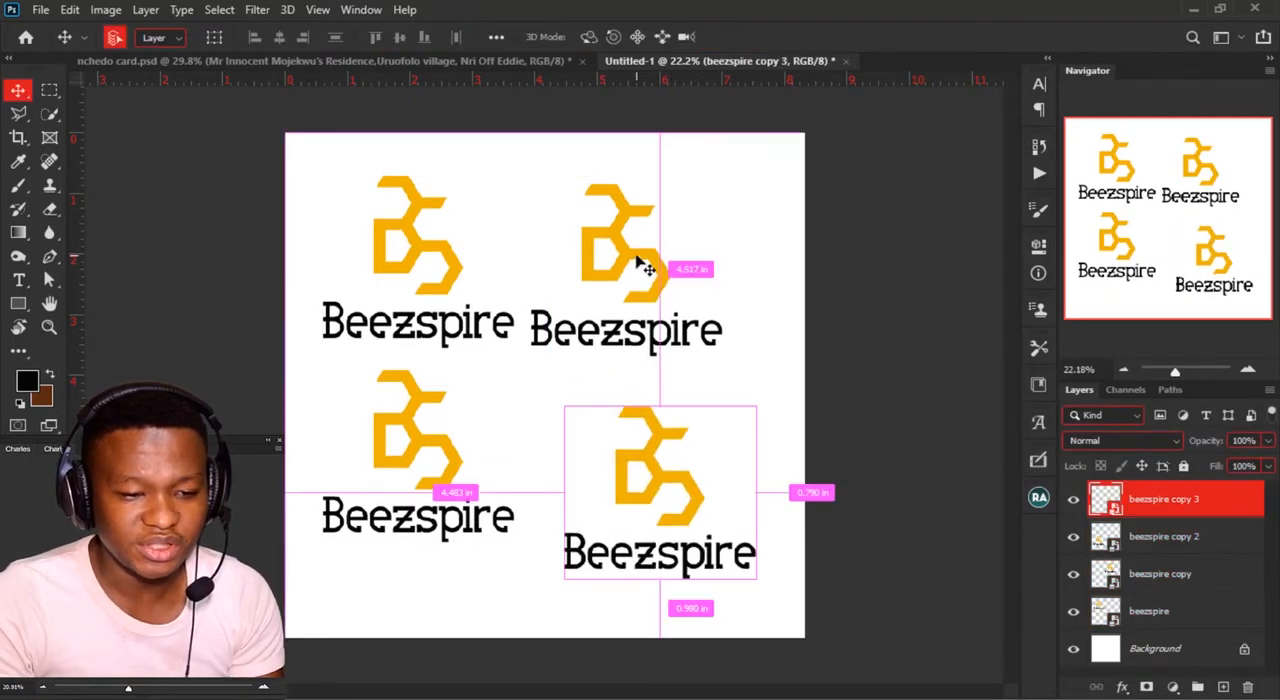
pyautogui.click(638, 262)
pyautogui.moveTo(632, 260); pyautogui.dragTo(677, 262)
pyautogui.moveTo(426, 451); pyautogui.dragTo(426, 479)
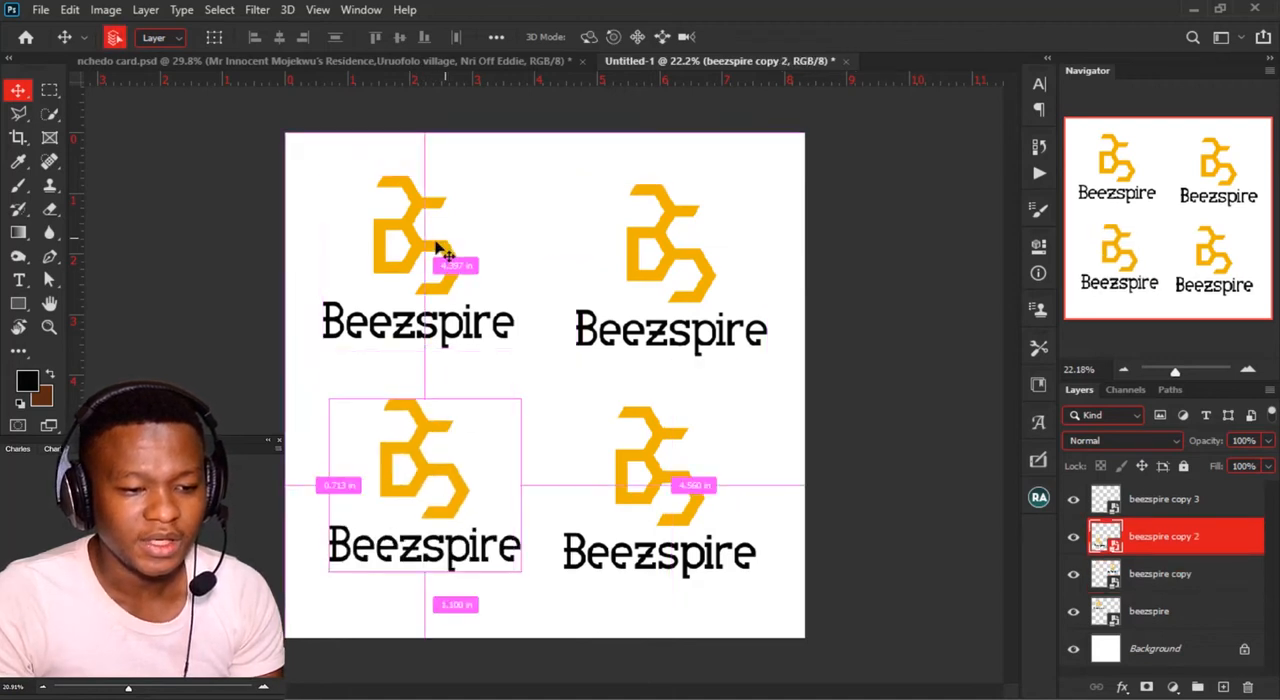
# Step: Add Bevel & Emboss, Drop Shadow and Stroke layer effects to the upper-right Beezspire logo copy
pyautogui.keyDown('ctrl'); pyautogui.click(666, 263); pyautogui.keyUp('ctrl')
pyautogui.doubleClick(1227, 580)
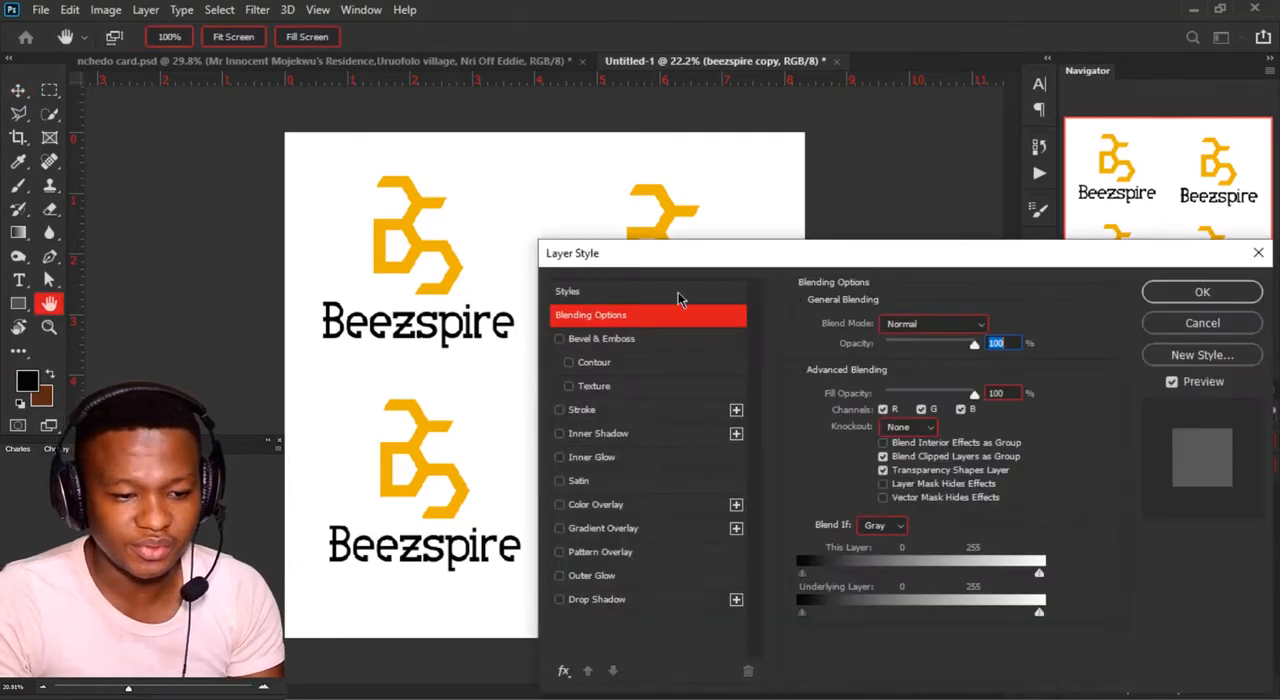
pyautogui.moveTo(677, 266); pyautogui.dragTo(937, 180)
pyautogui.click(825, 254)
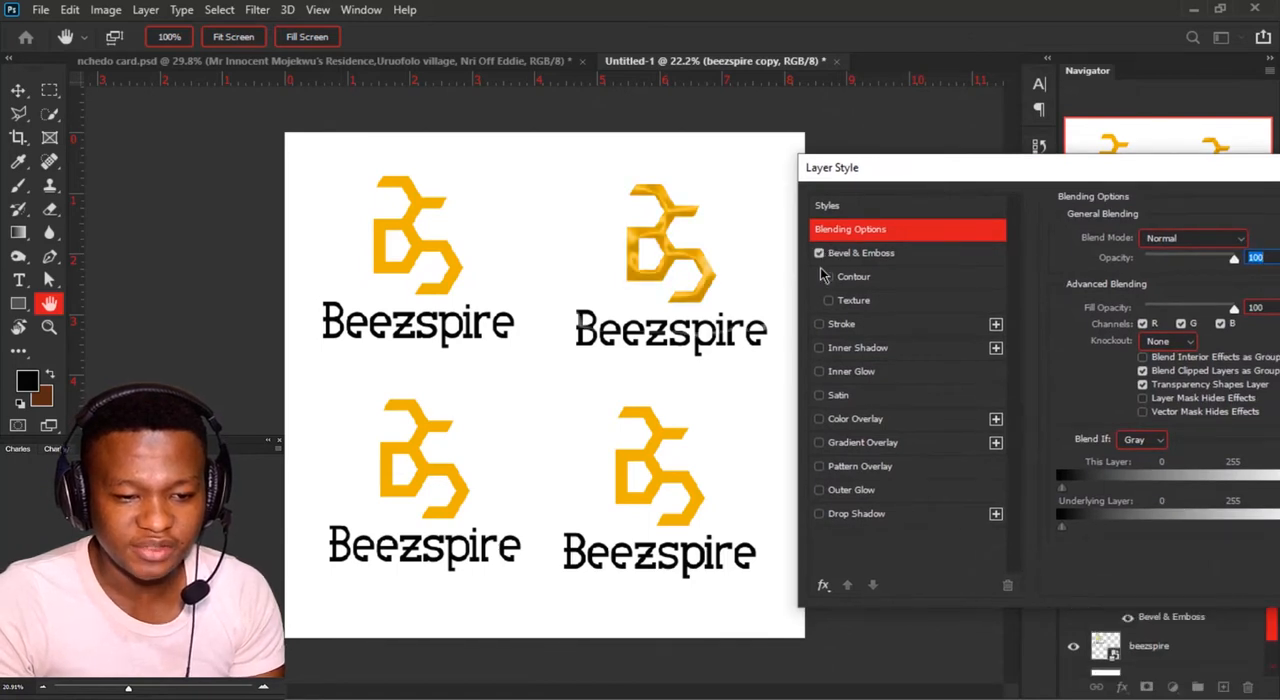
pyautogui.click(822, 514)
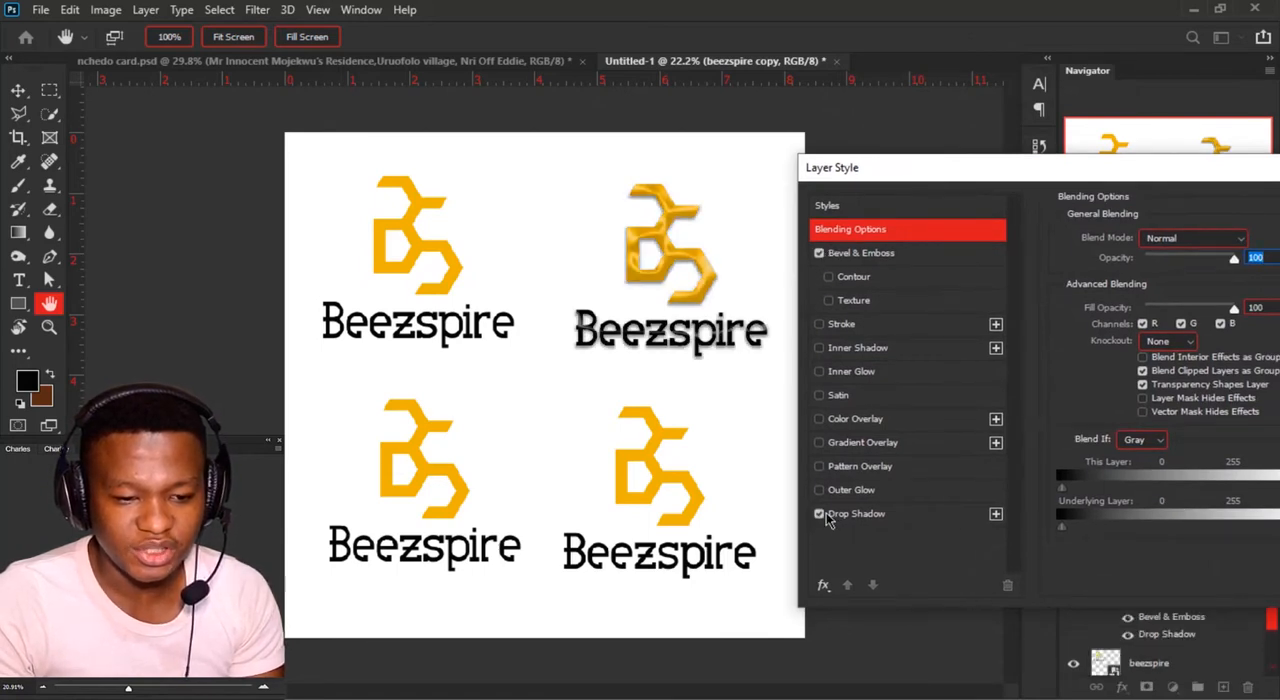
pyautogui.click(819, 326)
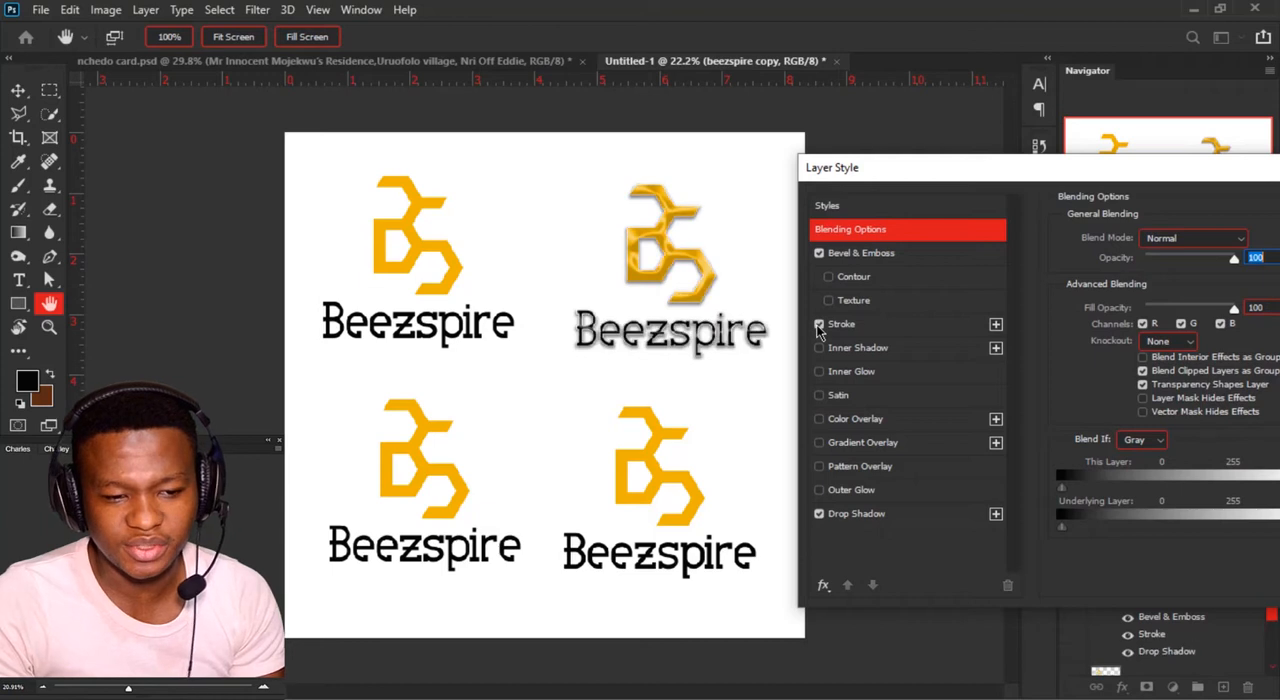
pyautogui.moveTo(972, 176); pyautogui.dragTo(824, 201)
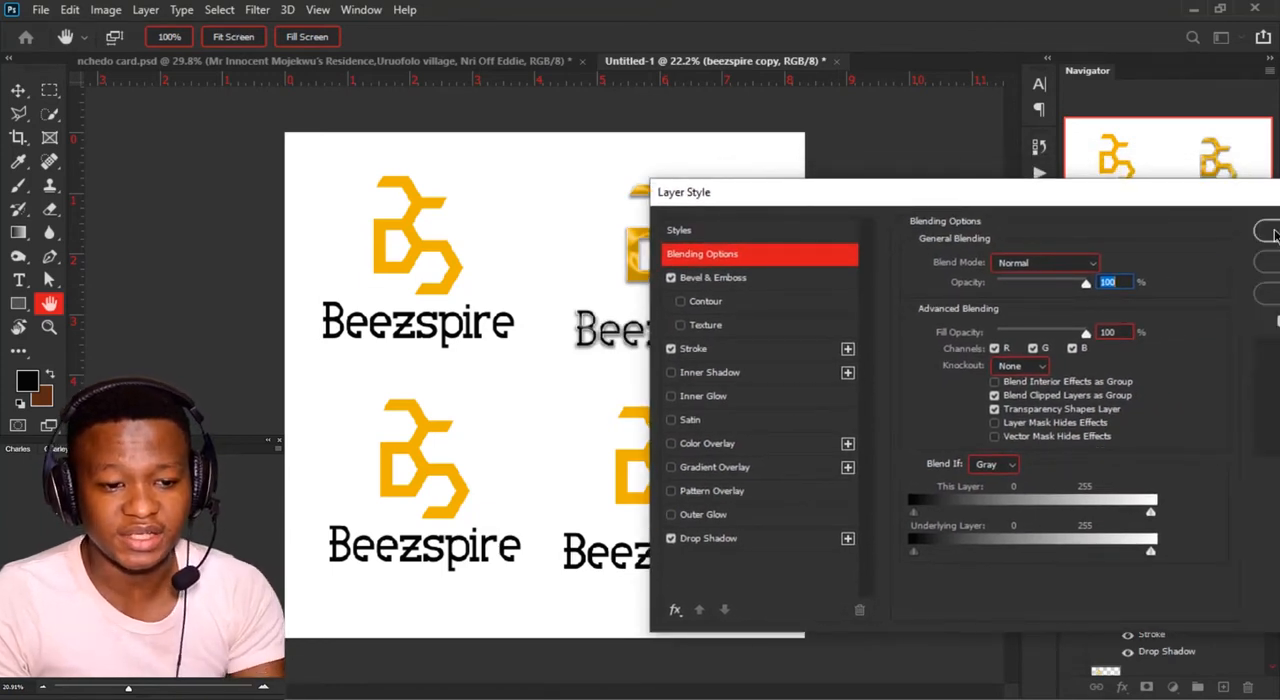
pyautogui.click(1266, 232)
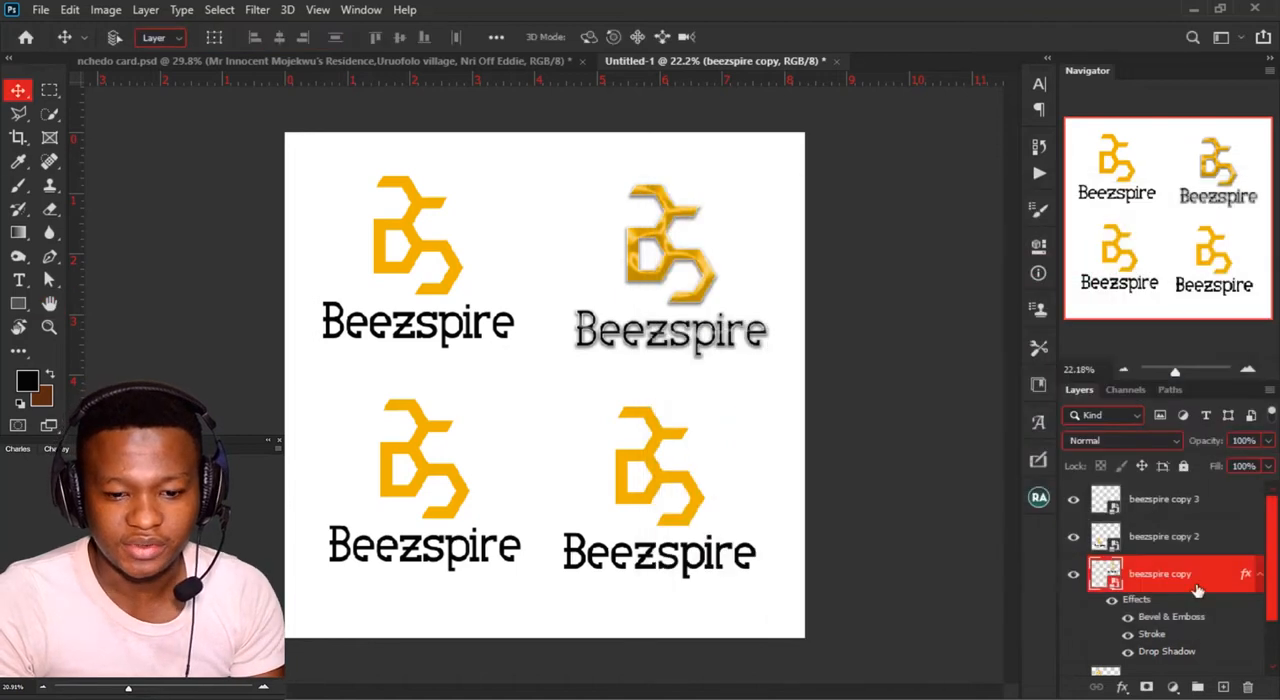
pyautogui.scroll(-1, 1185, 603)
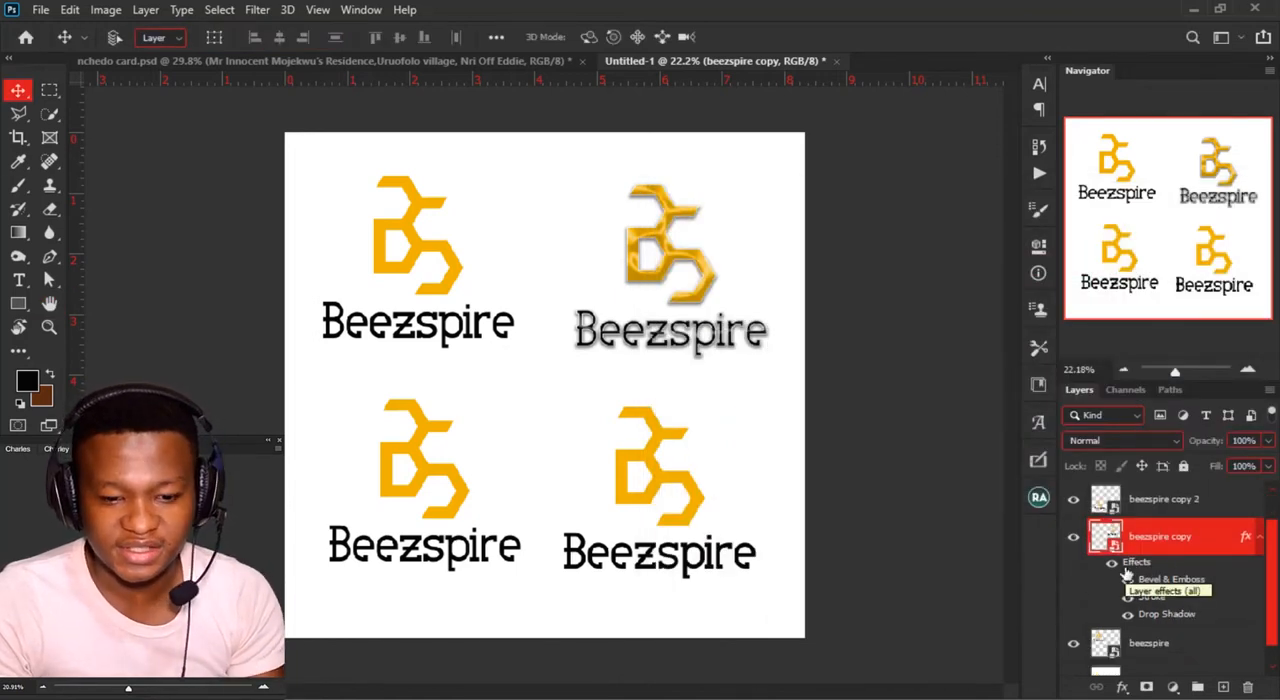
# Step: Distort the lower-left Beezspire logo by pulling its corners out of square, and shift it slightly up and to the right
pyautogui.press('ctrl')
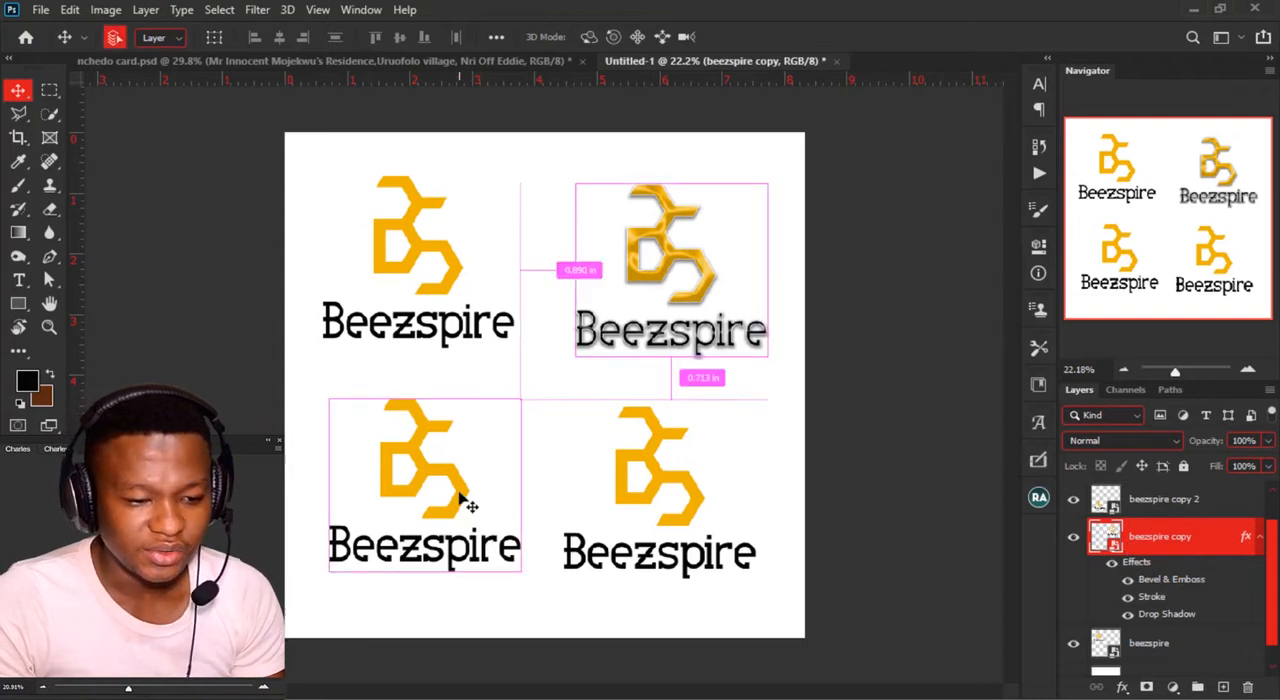
pyautogui.keyDown('ctrl'); pyautogui.click(466, 505); pyautogui.keyUp('ctrl')
pyautogui.hotkey('ctrl', 't')
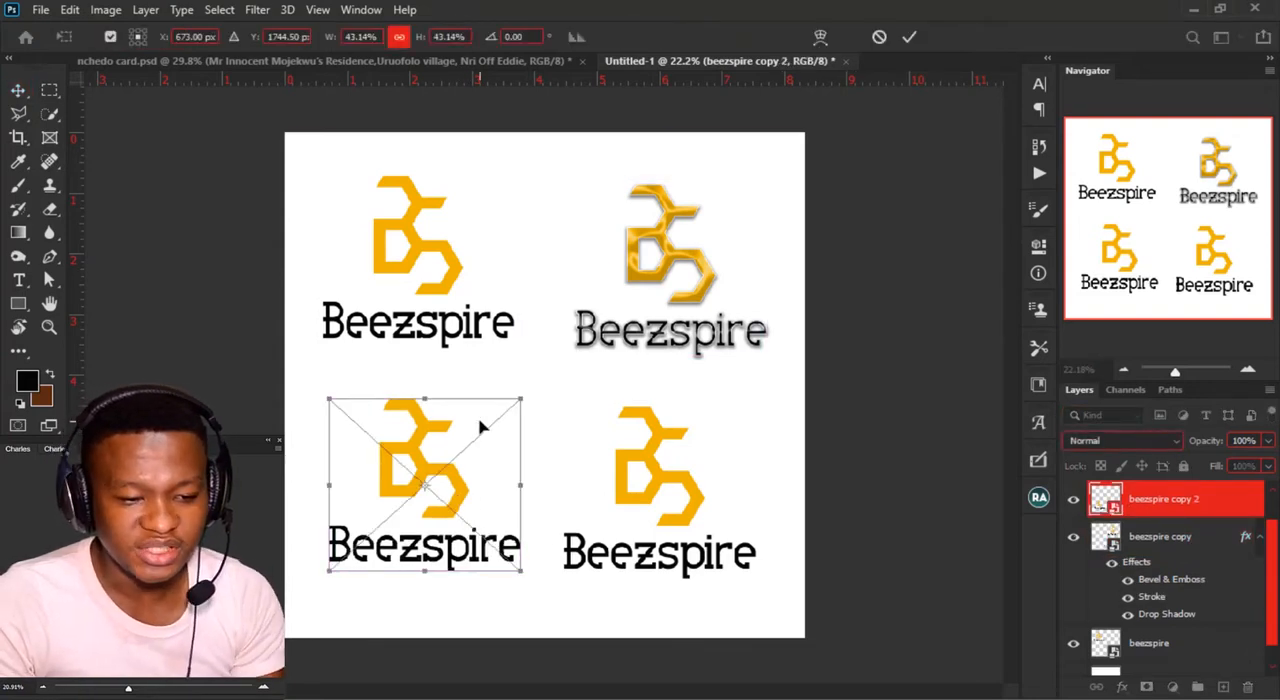
pyautogui.moveTo(520, 404); pyautogui.dragTo(484, 443)
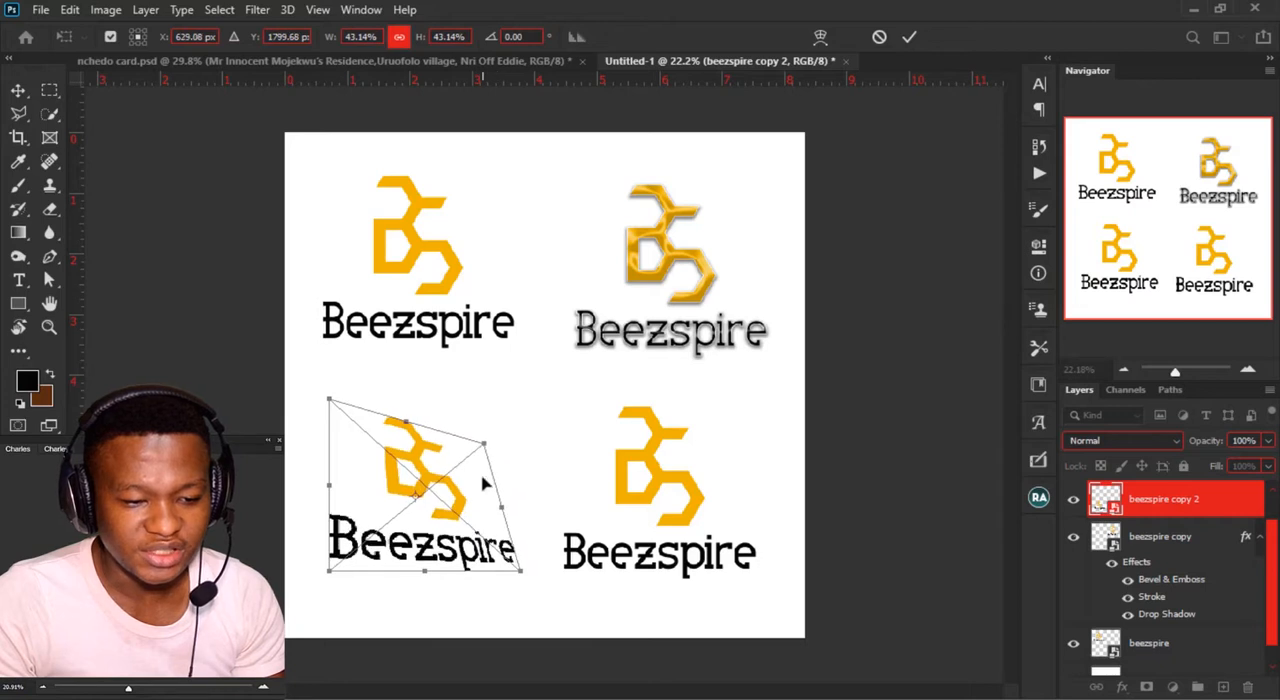
pyautogui.moveTo(520, 572); pyautogui.dragTo(536, 540)
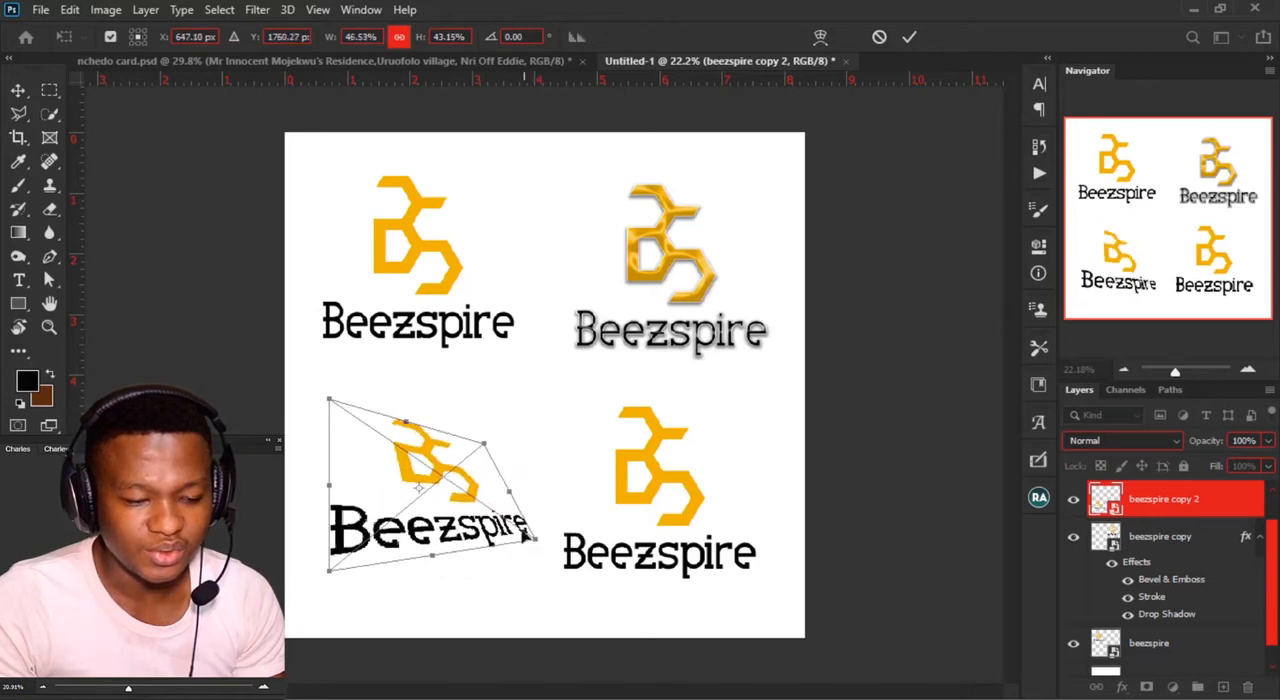
pyautogui.moveTo(486, 444); pyautogui.dragTo(481, 429)
pyautogui.moveTo(329, 399); pyautogui.dragTo(309, 400)
pyautogui.press('Return')
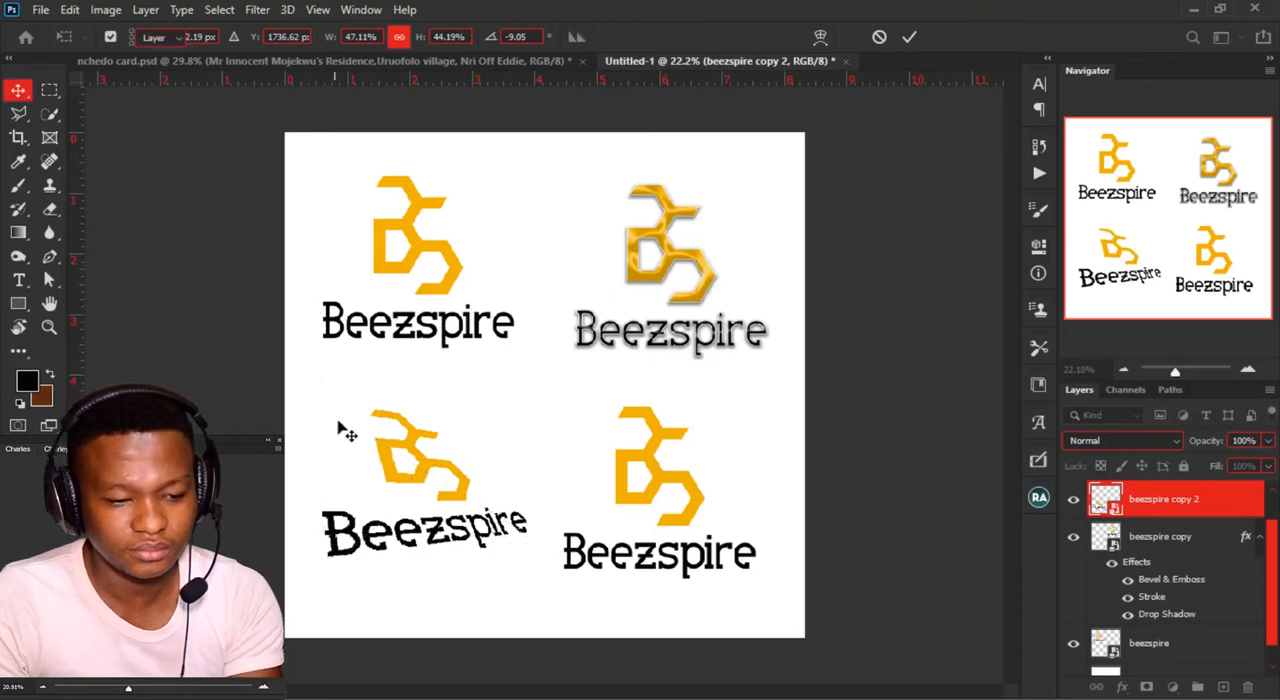
pyautogui.moveTo(430, 487); pyautogui.dragTo(450, 467)
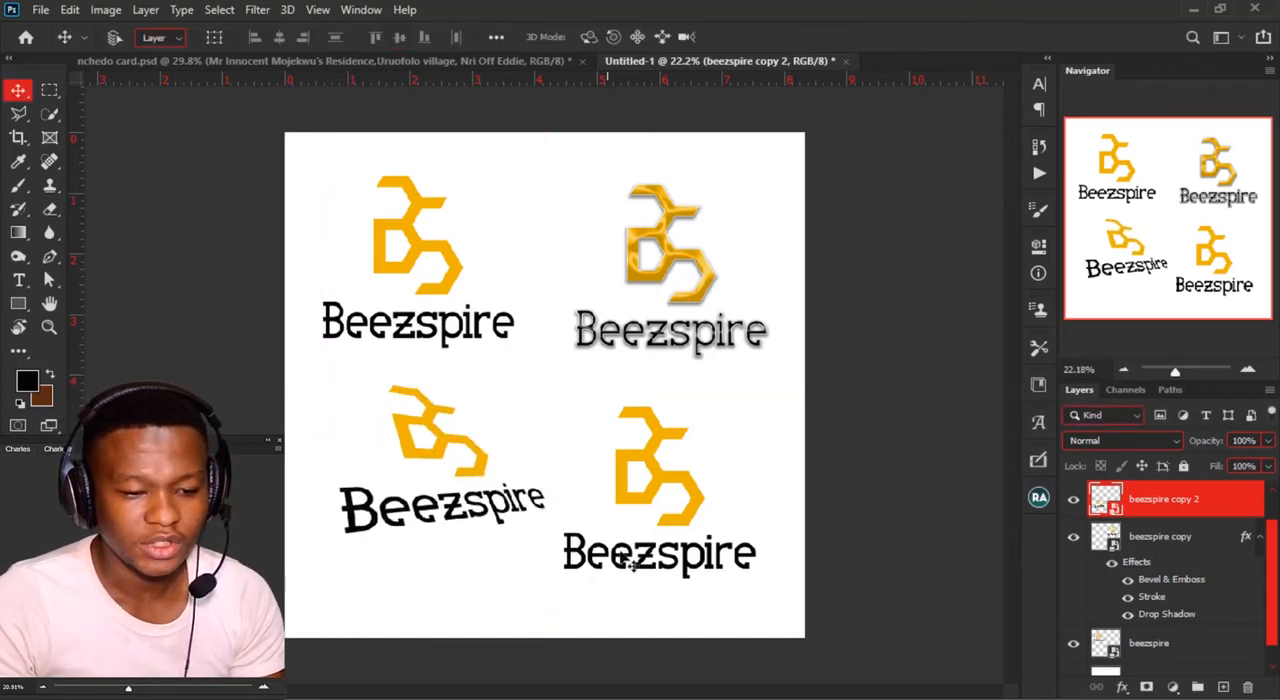
# Step: Warp the lower-right Beezspire logo by pushing its left side inward
pyautogui.hotkey('ctrl', 'j')
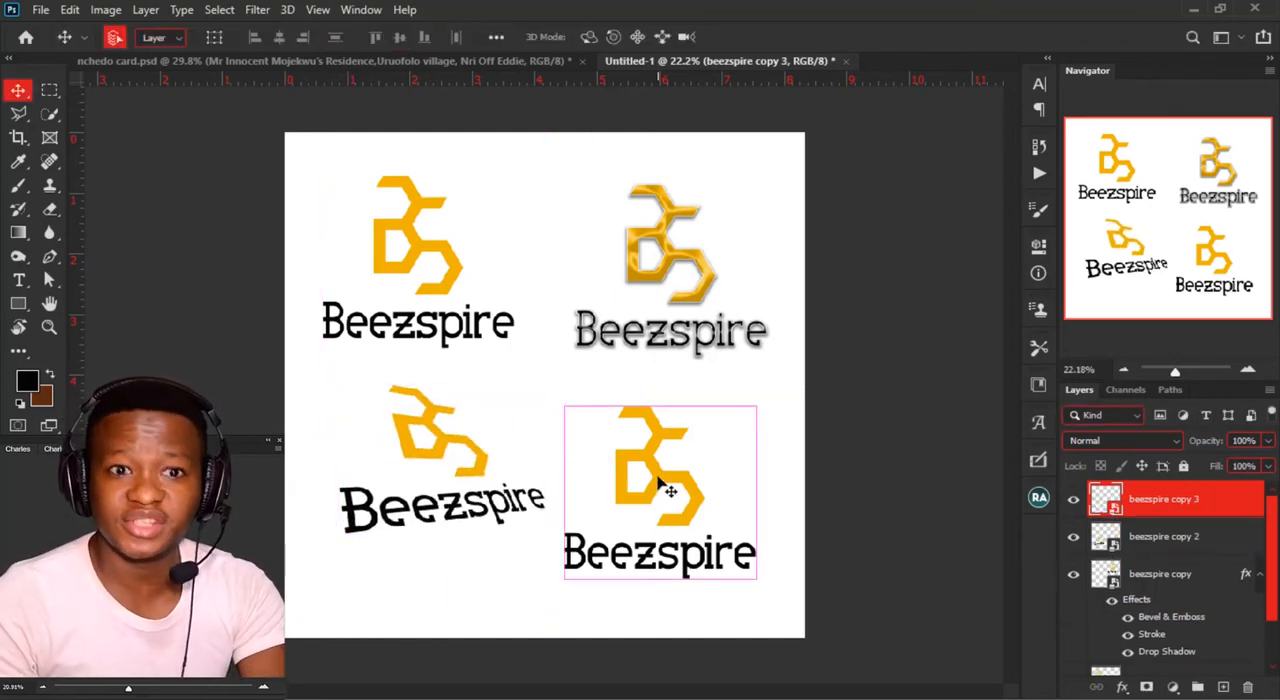
pyautogui.hotkey('ctrl', 't')
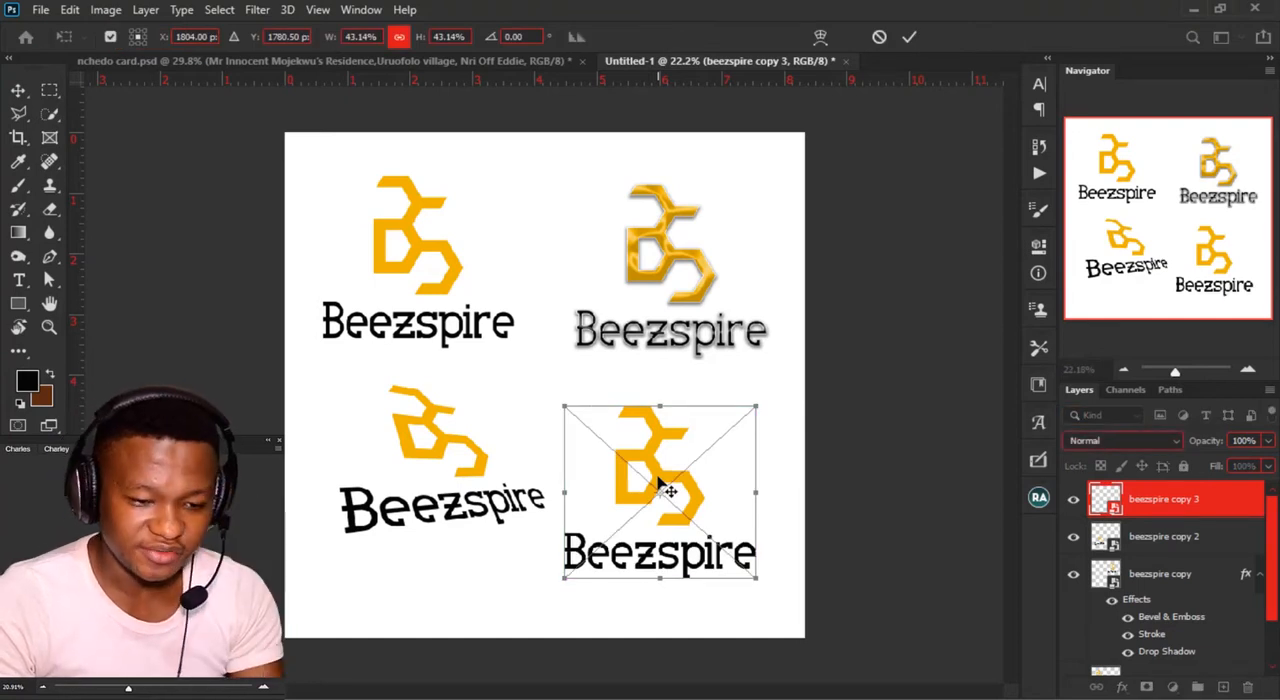
pyautogui.rightClick(575, 448)
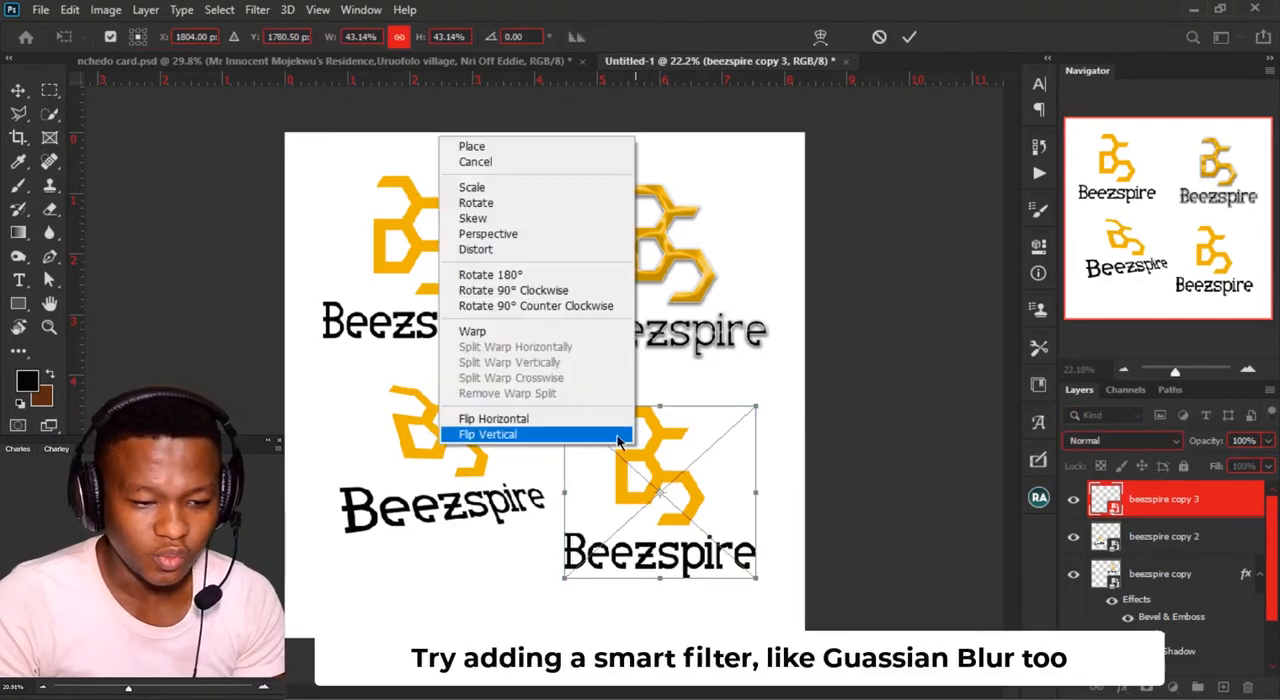
pyautogui.click(472, 331)
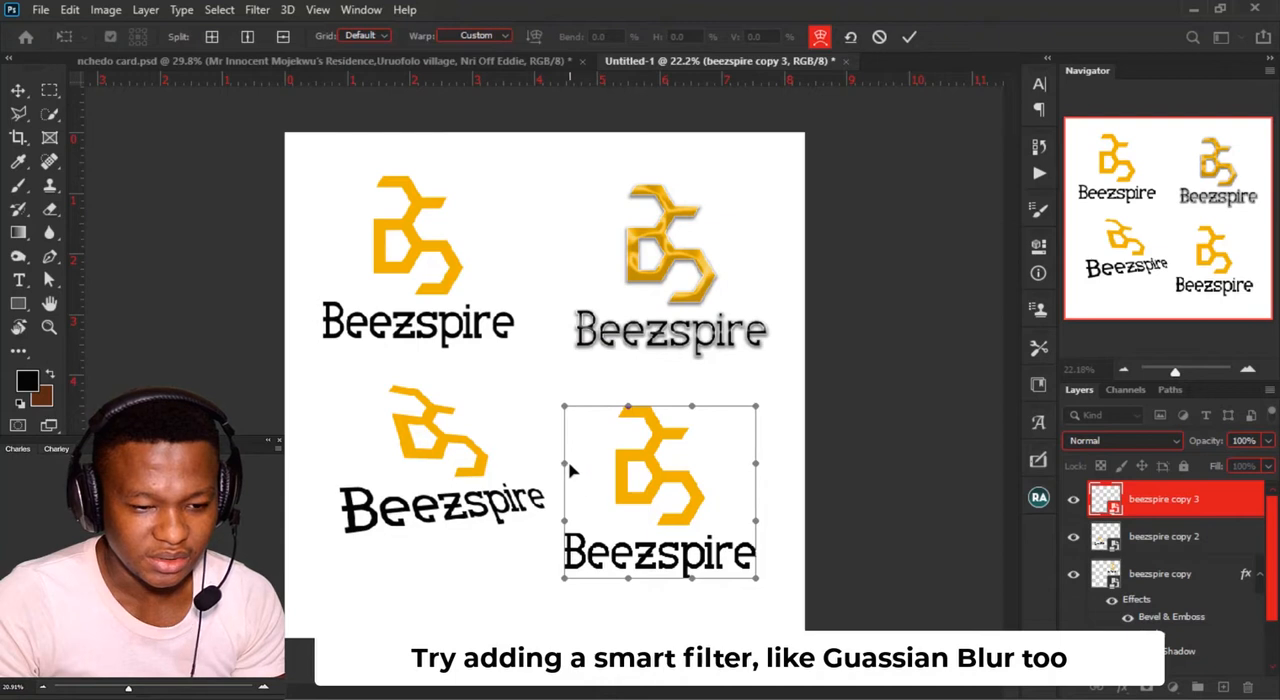
pyautogui.moveTo(589, 478); pyautogui.dragTo(641, 497)
pyautogui.press('Return')
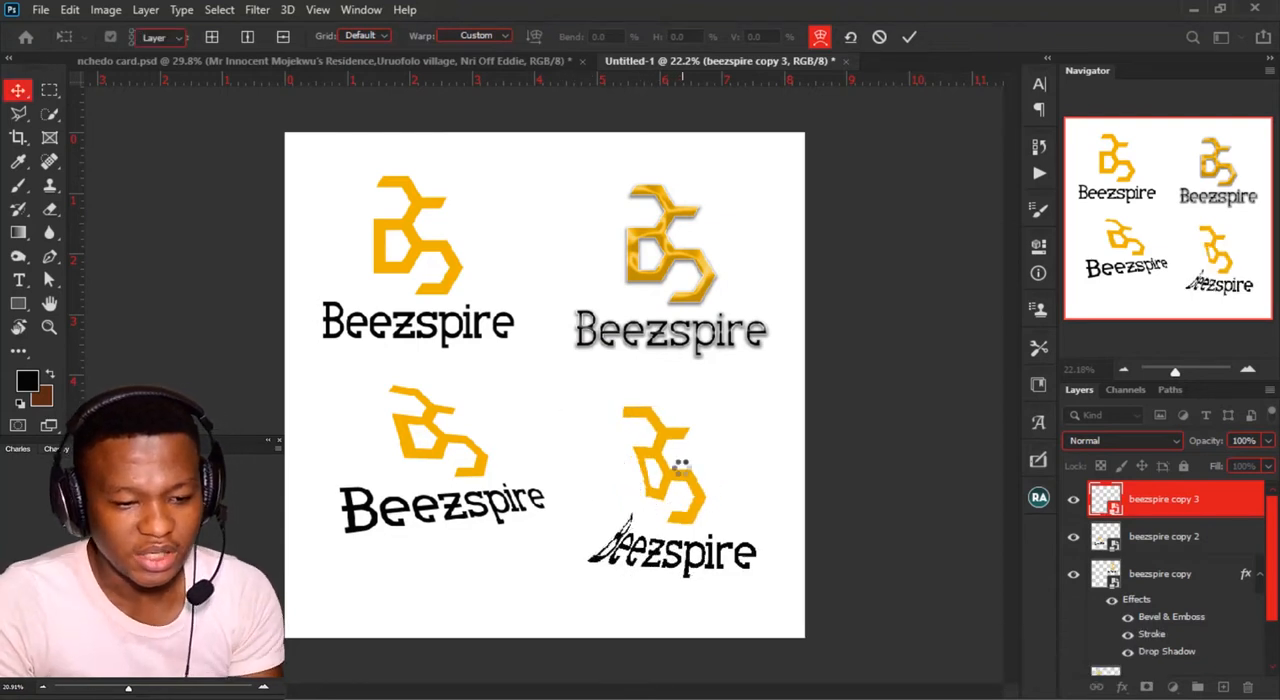
# Step: Flip the warped lower-right Beezspire logo horizontally
pyautogui.hotkey('ctrl', 't')
pyautogui.rightClick(685, 472)
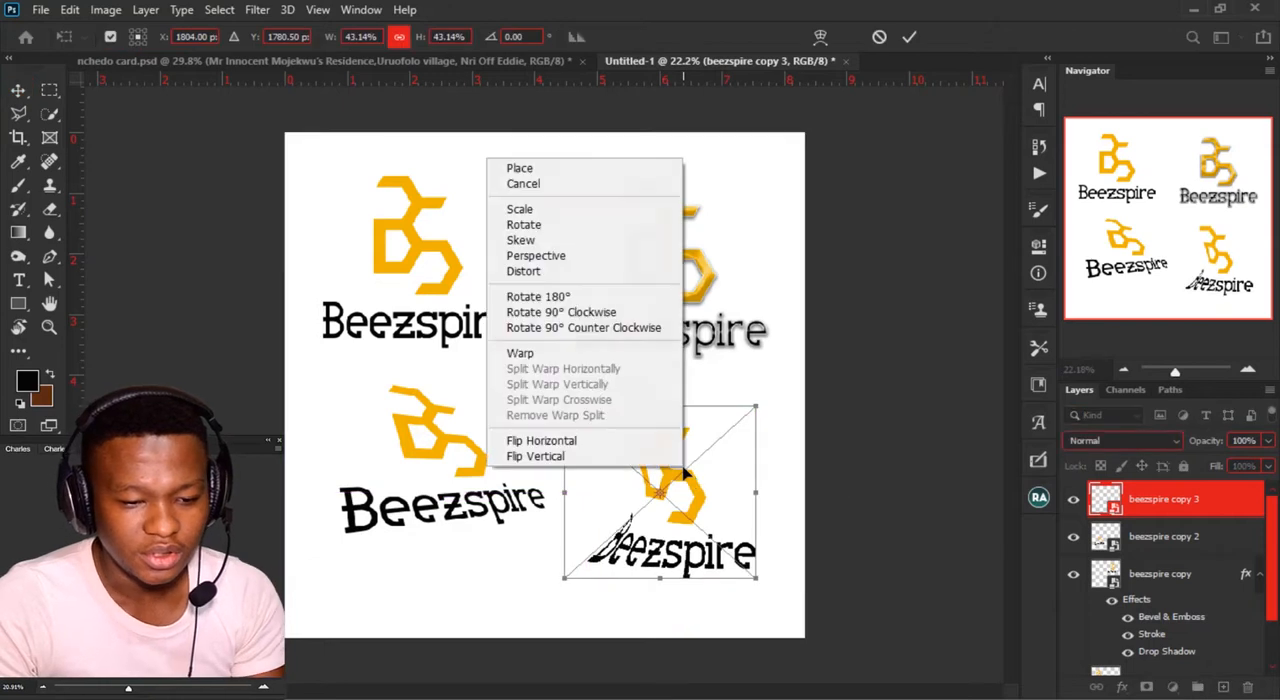
pyautogui.click(636, 441)
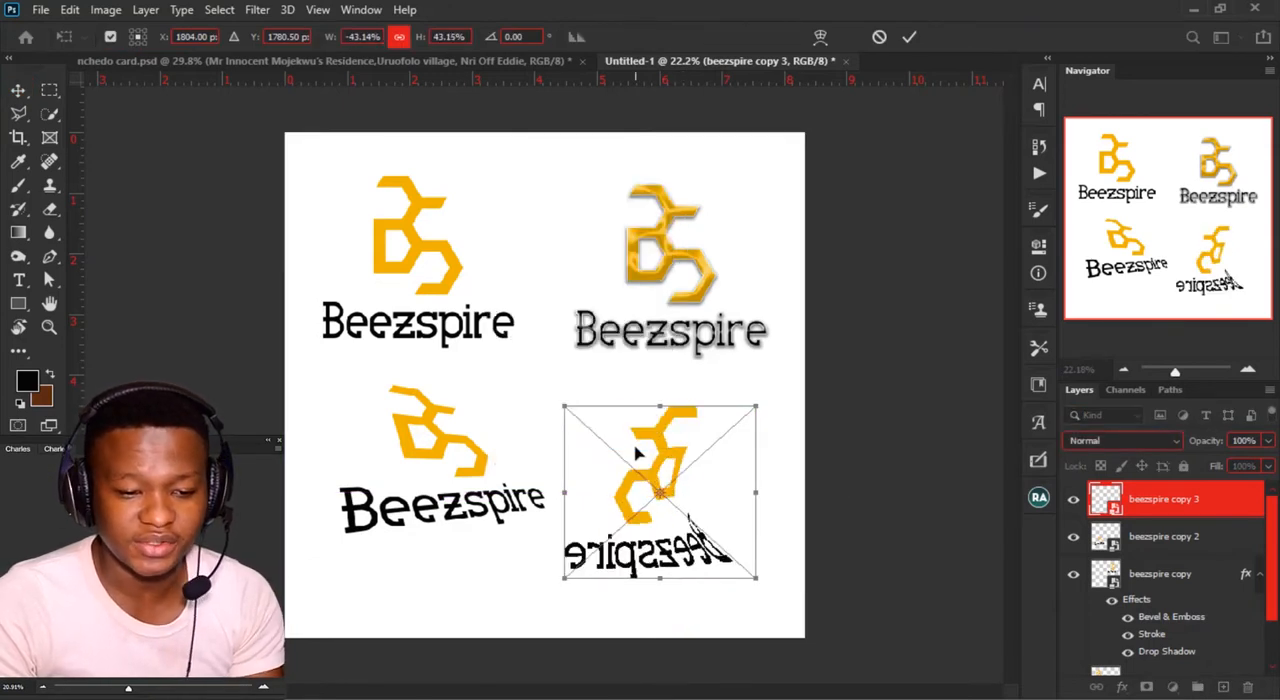
pyautogui.press('Return')
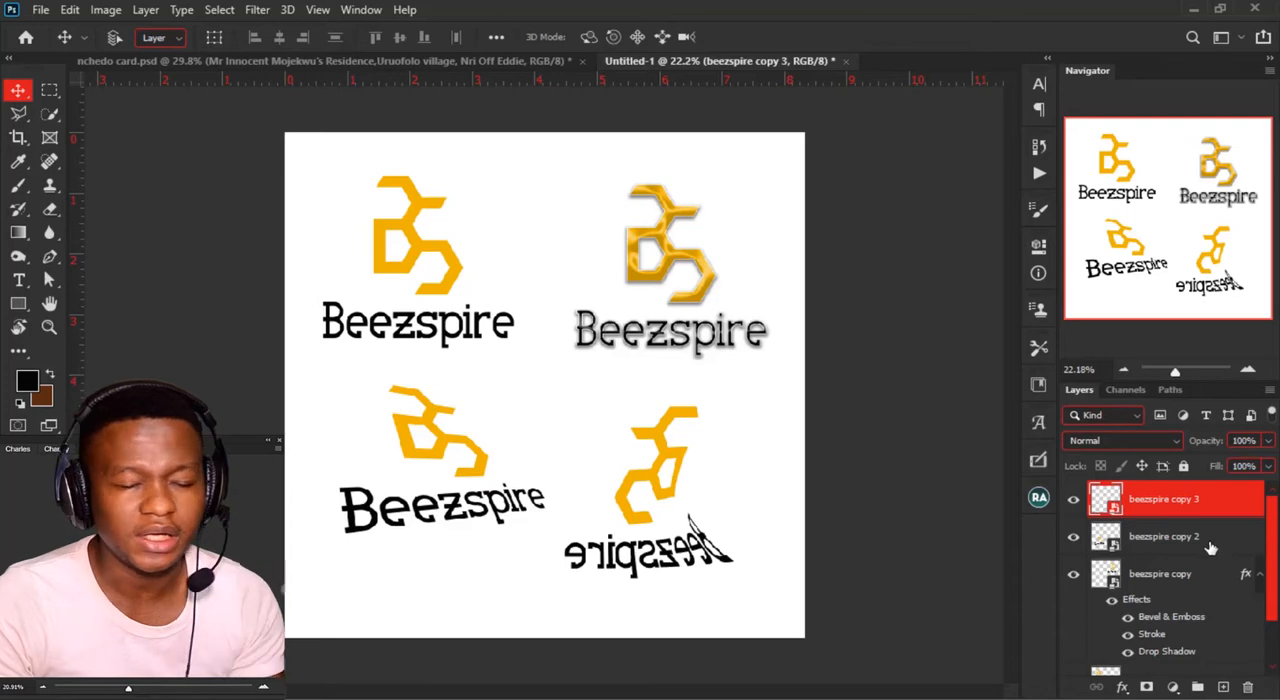
# Step: Replace the contents of the beezspire copy smart object with the picknsmile logo1 file from Saved Pictures
pyautogui.rightClick(1137, 589)
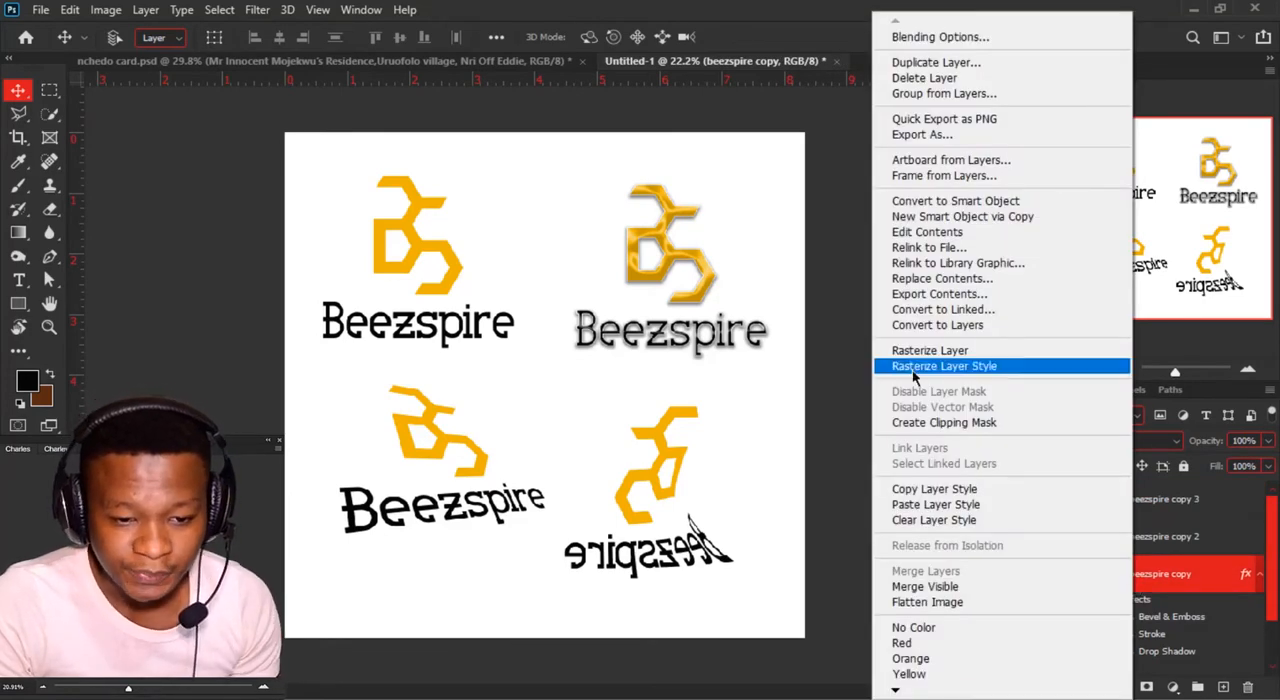
pyautogui.click(940, 279)
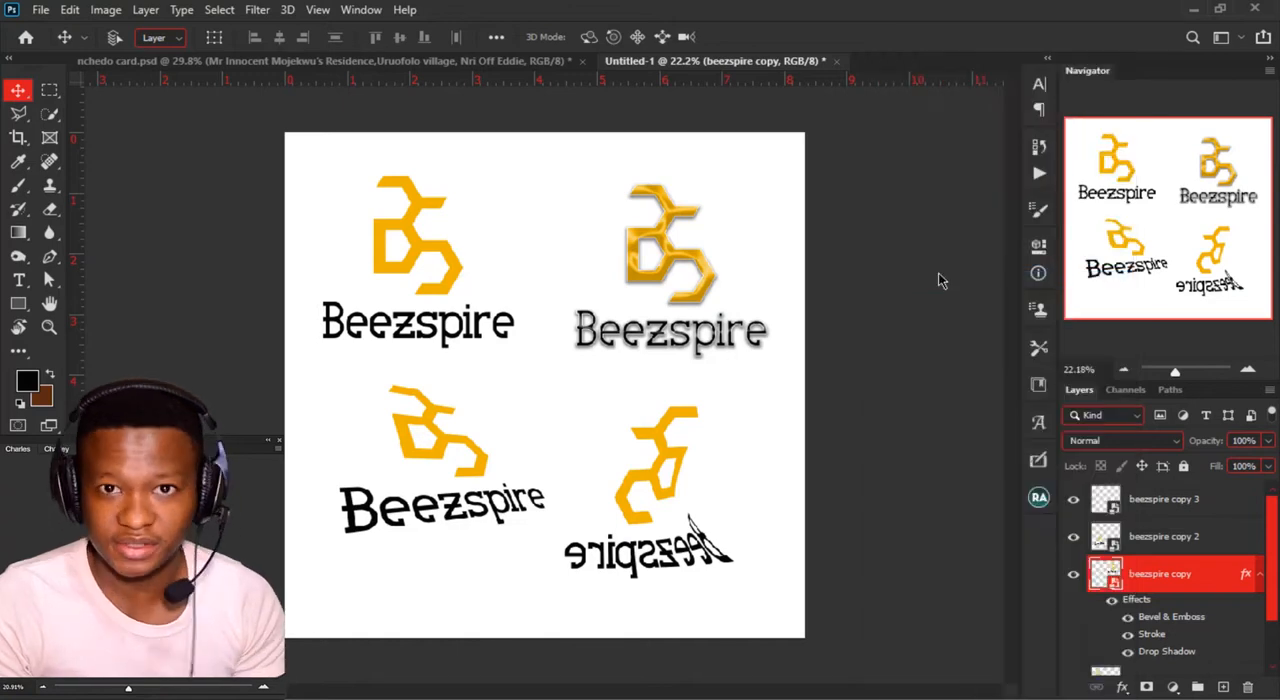
pyautogui.scroll(-5, 326, 243)
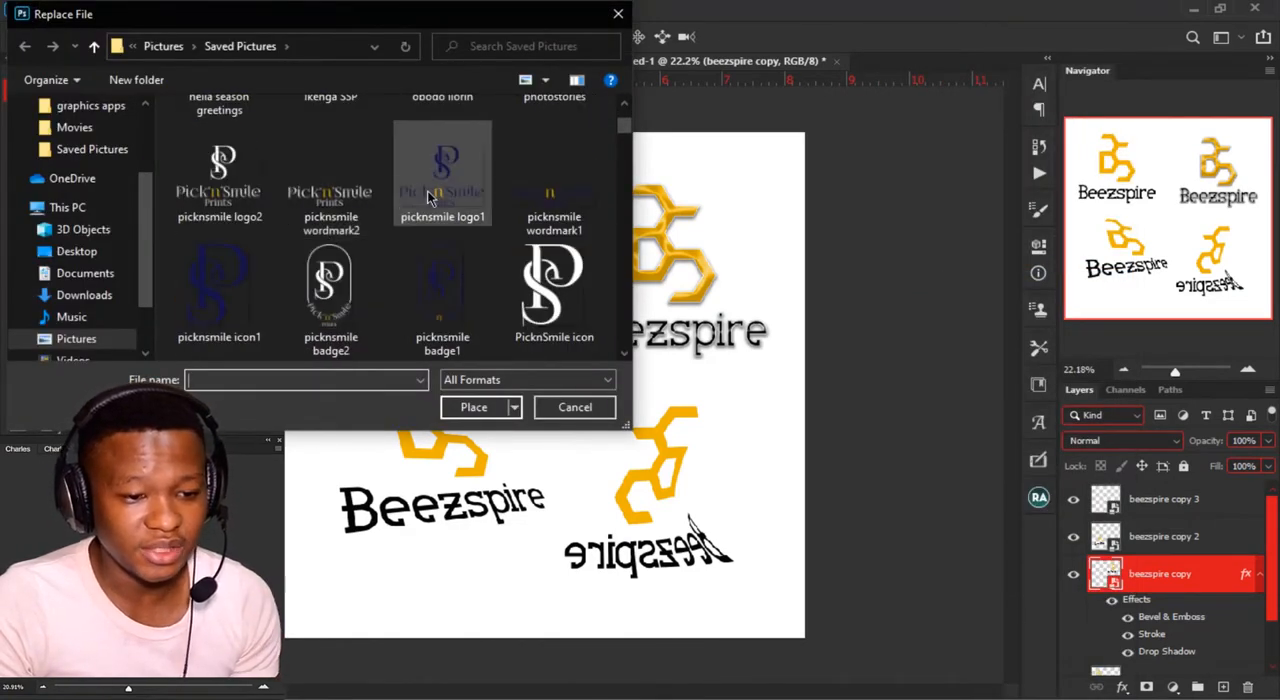
pyautogui.click(428, 197)
pyautogui.click(481, 409)
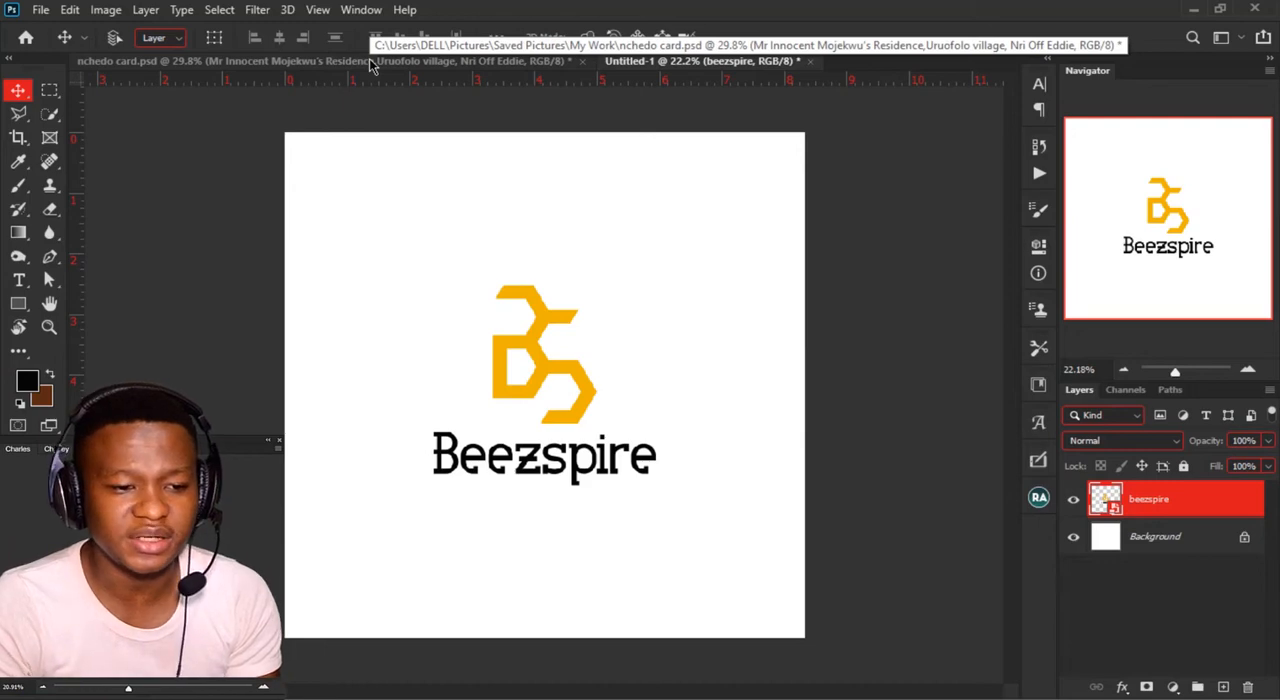
# Step: Switch to the nchedo card.psd document and examine the round monogram logo above the Holy Matrimony text
pyautogui.click(370, 60)
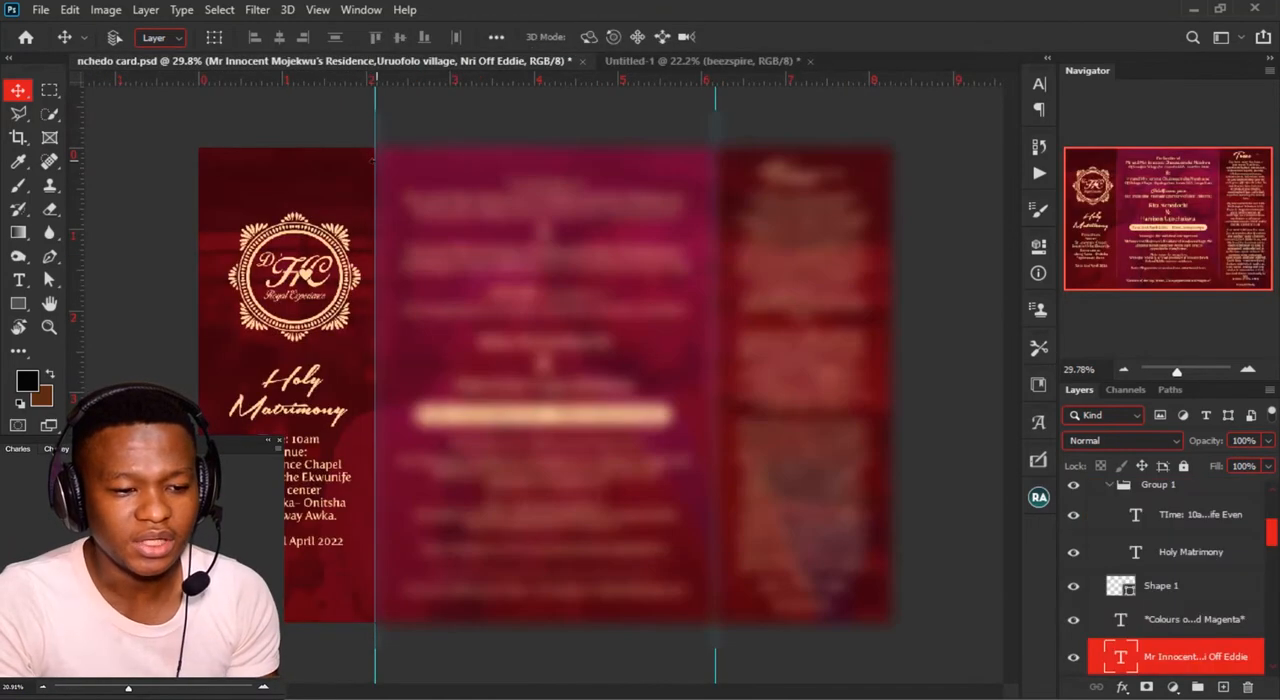
pyautogui.scroll(3, 191, 226)
pyautogui.scroll(4, 195, 229)
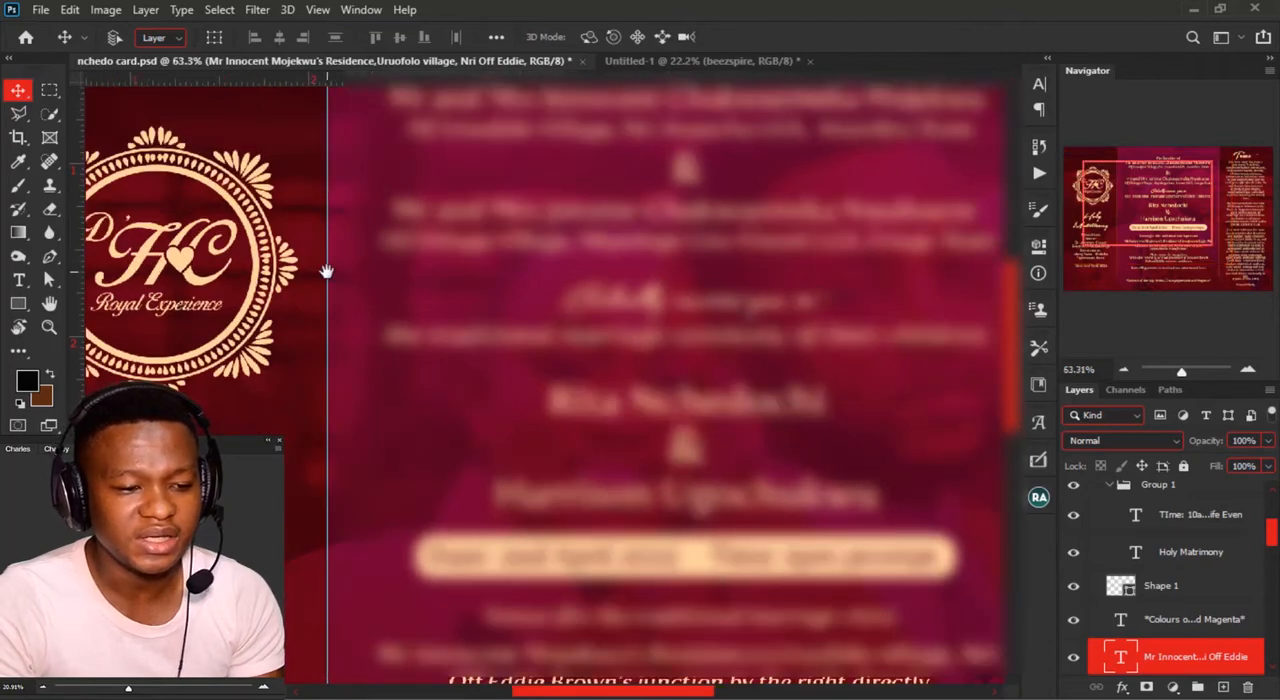
pyautogui.moveTo(327, 271); pyautogui.dragTo(822, 356)
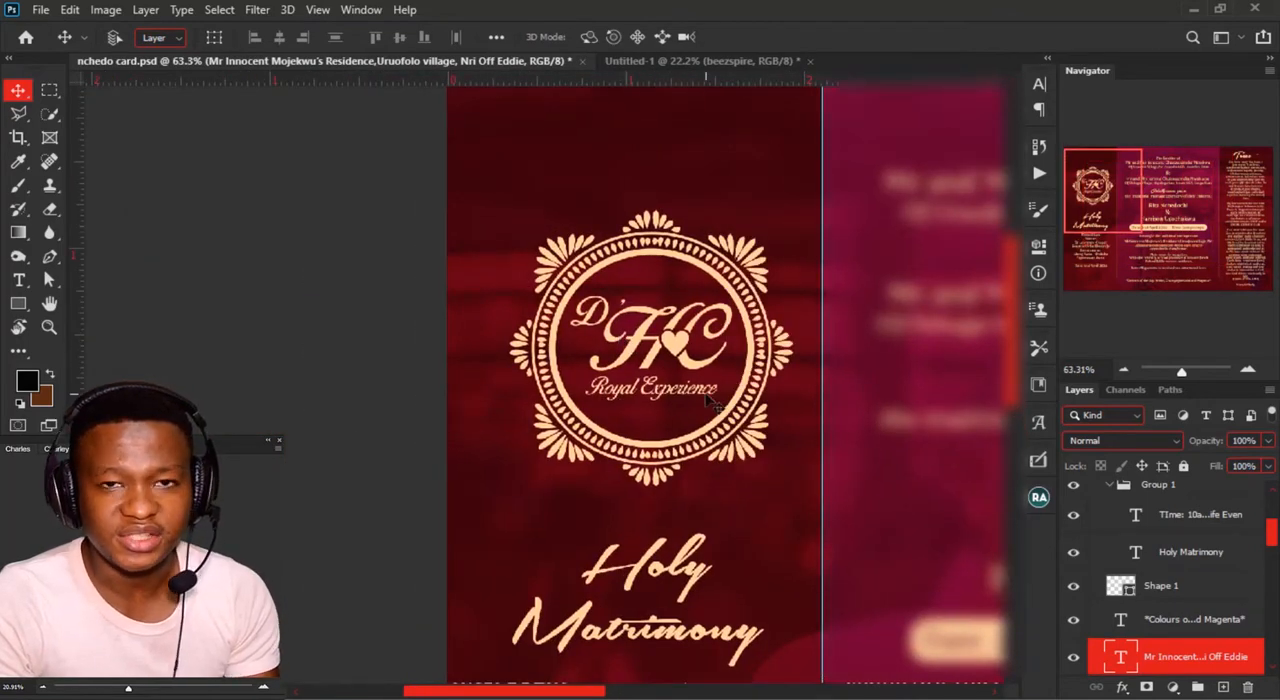
pyautogui.scroll(2, 625, 410)
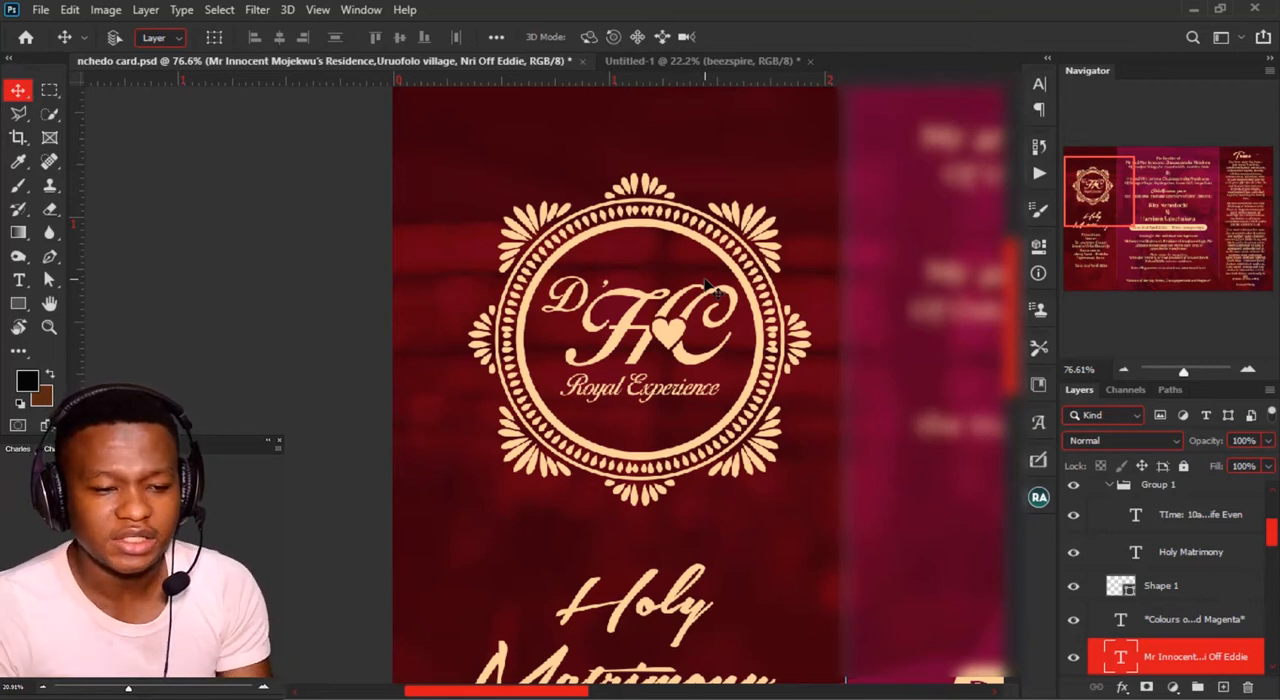
pyautogui.scroll(-6, 708, 288)
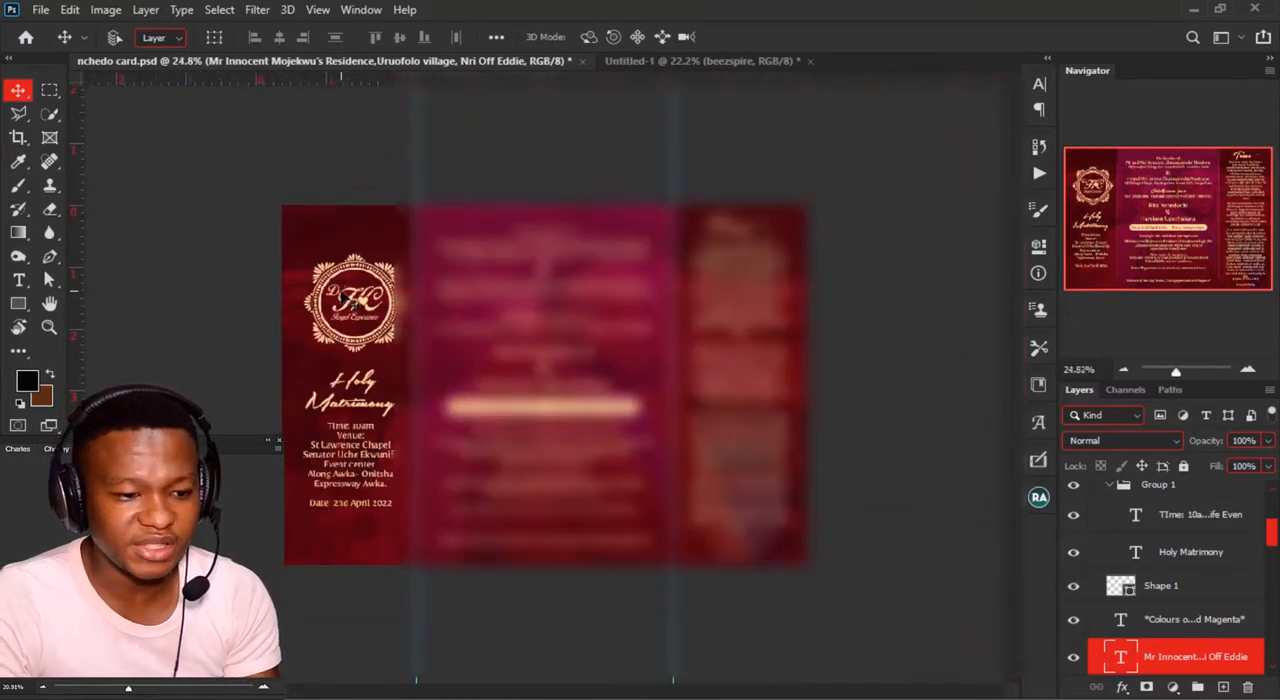
pyautogui.scroll(2, 635, 442)
# Step: Show the nchedo card out group and hide the nchedo card in group
pyautogui.scroll(3, 1103, 543)
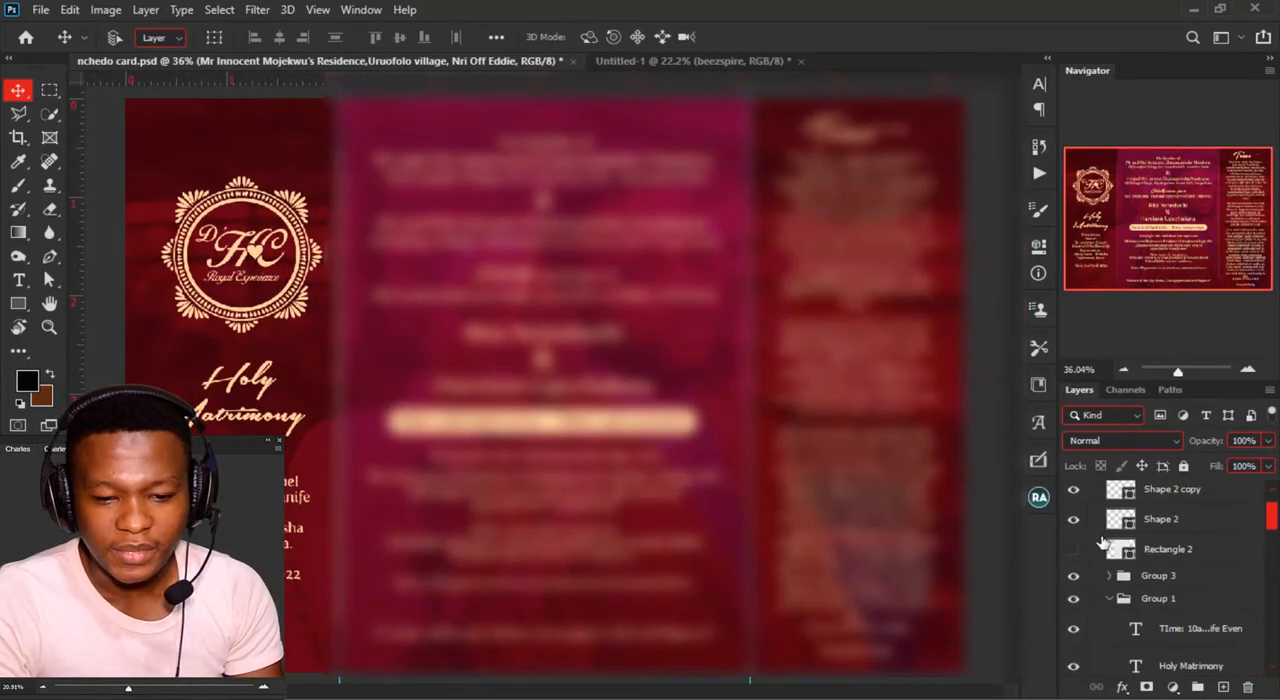
pyautogui.scroll(2, 1103, 543)
pyautogui.click(1073, 492)
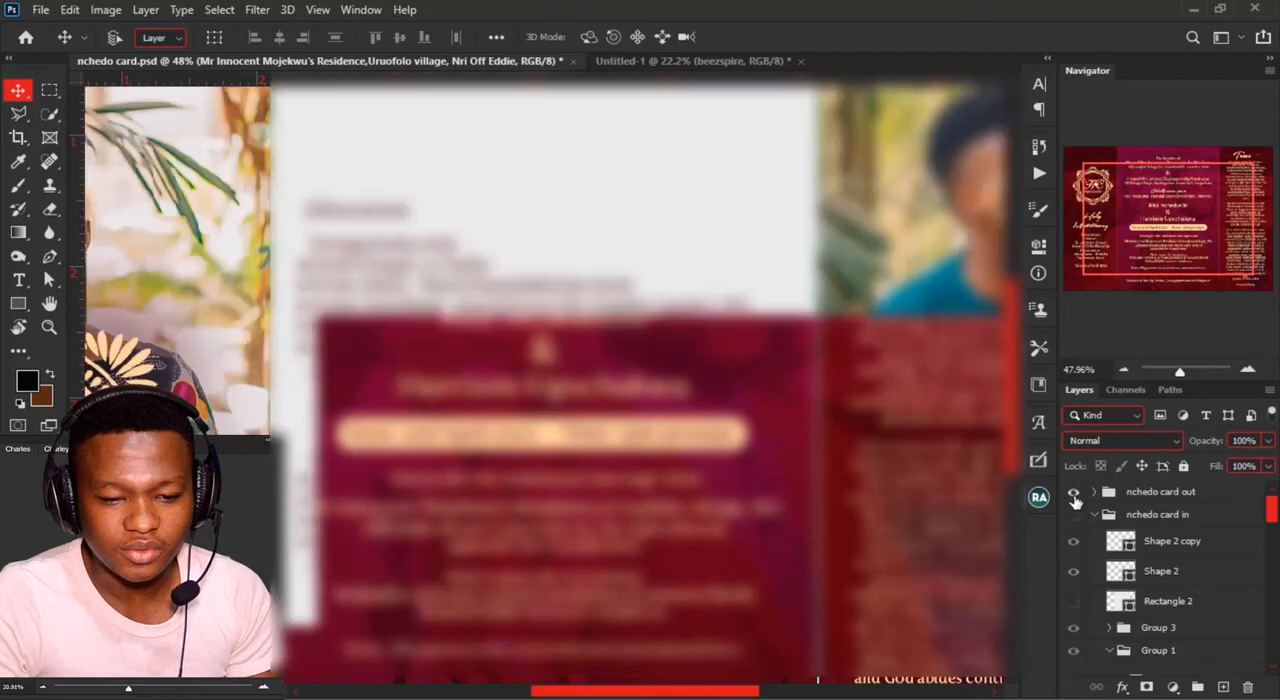
pyautogui.click(1073, 514)
pyautogui.scroll(-3, 384, 425)
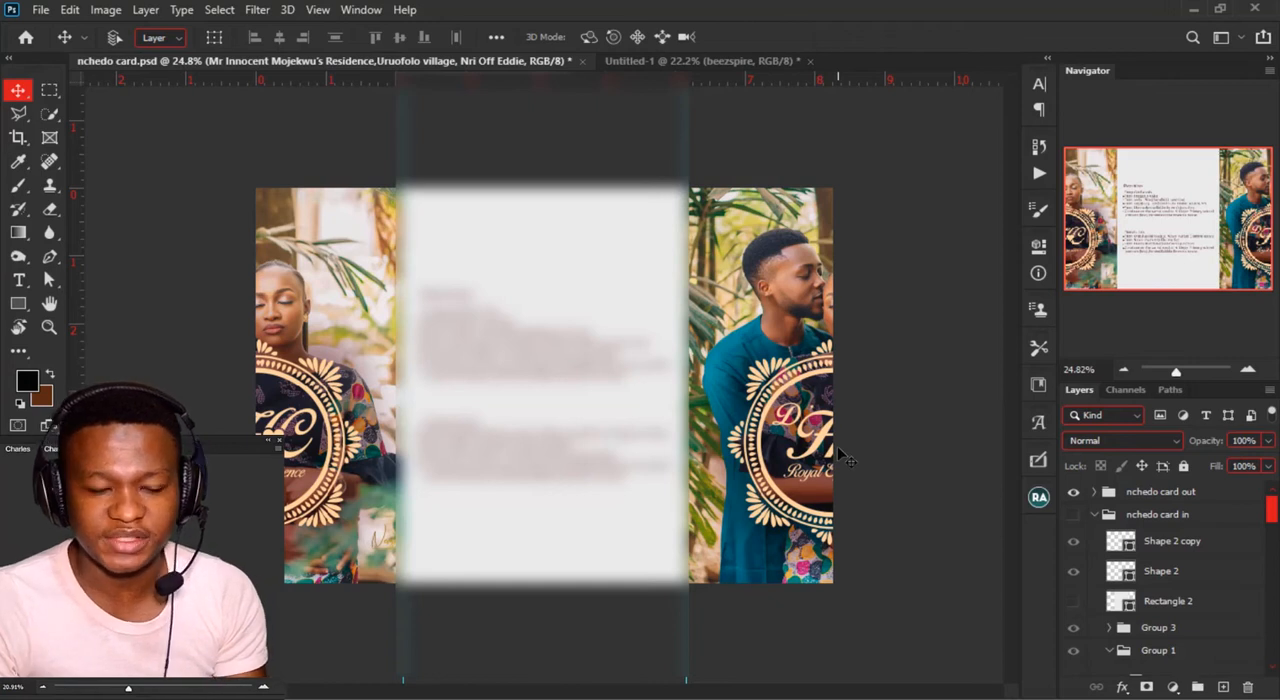
# Step: Select the nchedo wedding logo layer over the man's photo on the card's outer design
pyautogui.press('ctrl')
pyautogui.keyDown('ctrl'); pyautogui.click(812, 458); pyautogui.keyUp('ctrl')
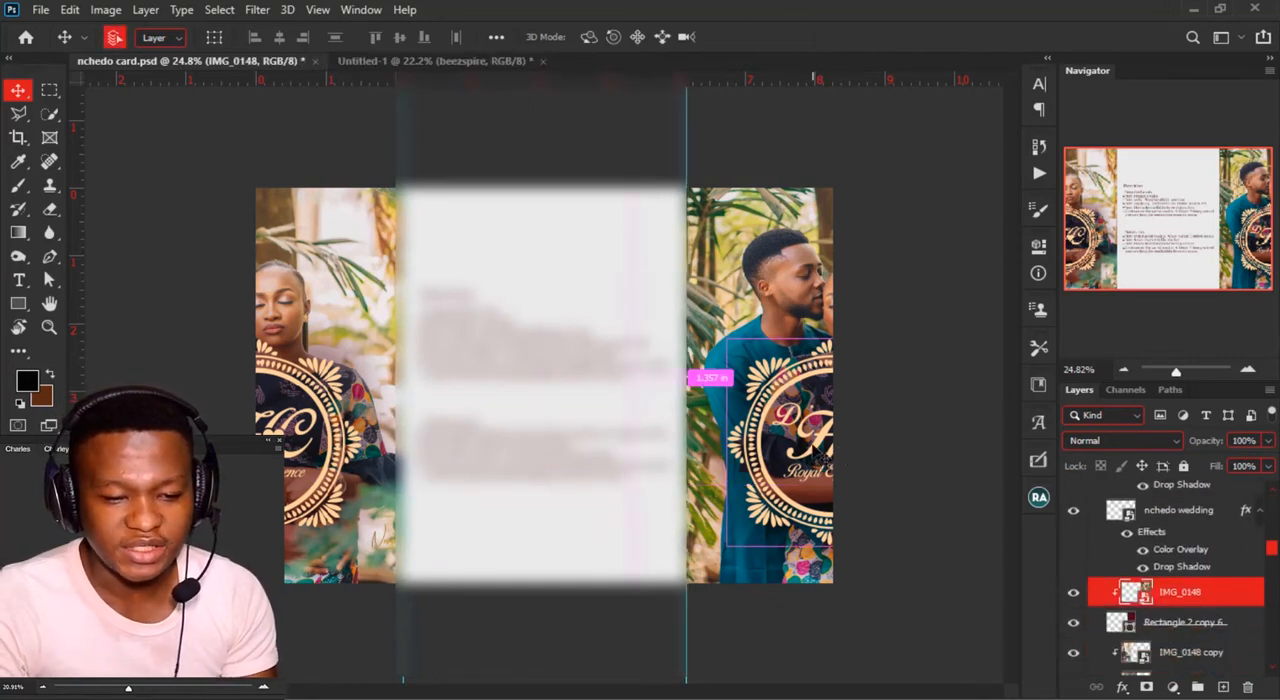
pyautogui.keyDown('ctrl'); pyautogui.click(820, 458); pyautogui.keyUp('ctrl')
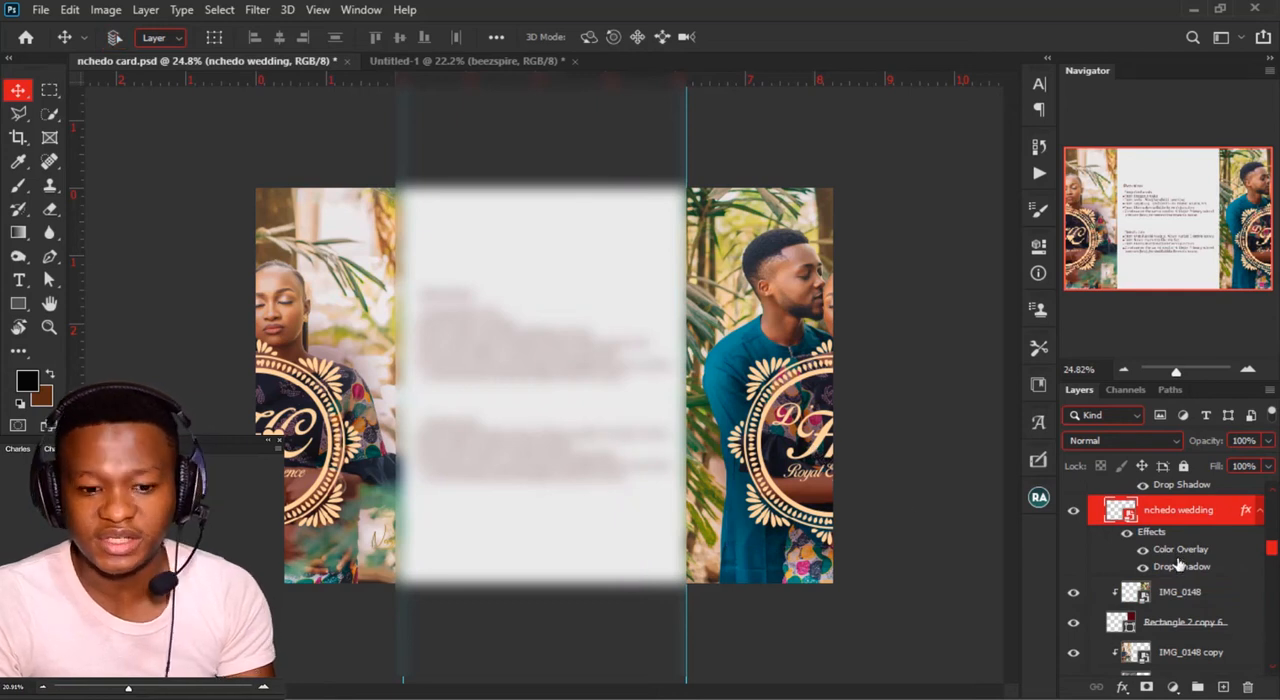
# Step: Select the nchedo wedding copy 4 logo layer over the woman's photo on the card's outer design
pyautogui.scroll(3, 1106, 560)
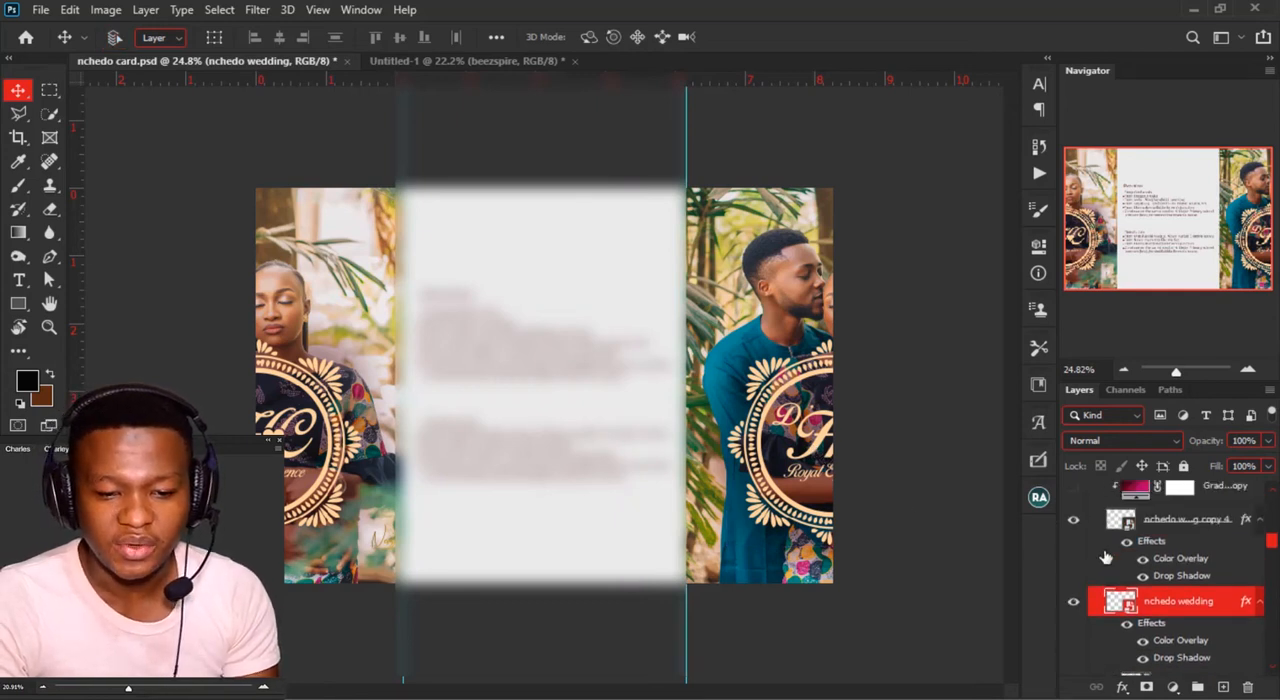
pyautogui.keyDown('ctrl'); pyautogui.click(332, 458); pyautogui.keyUp('ctrl')
pyautogui.scroll(1, 350, 487)
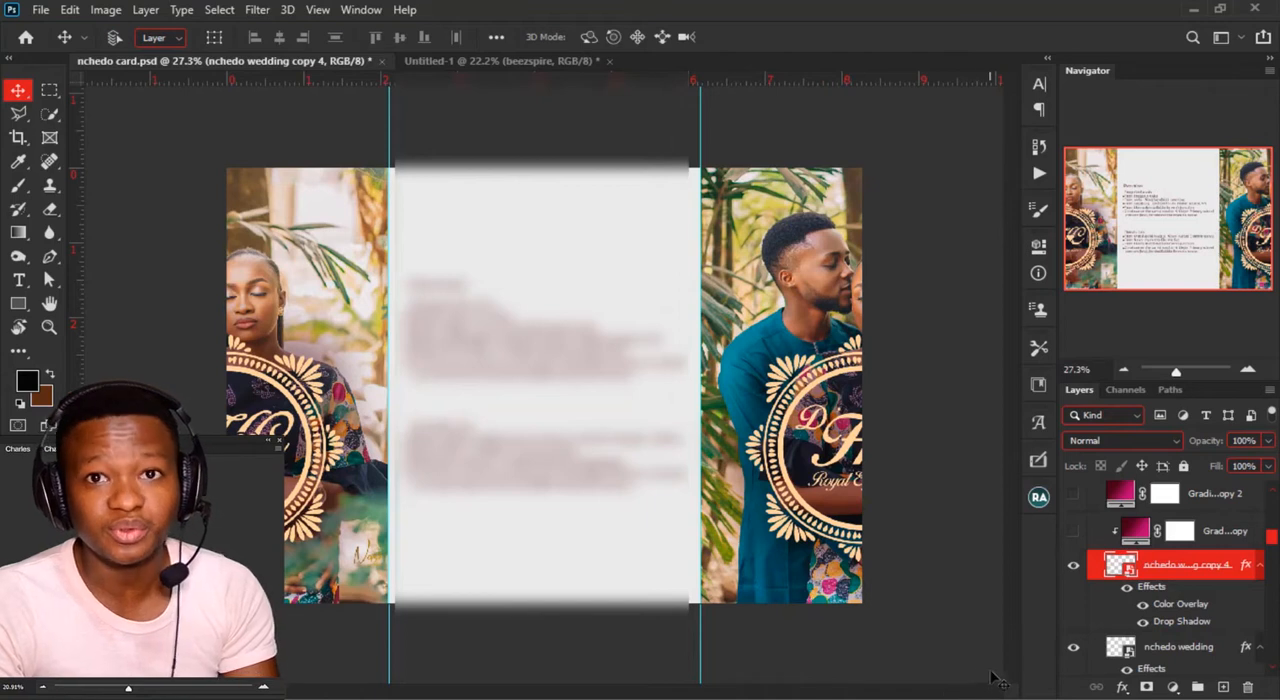
# Step: Collapse the nchedo card out and nchedo card in groups, hiding the outer design and showing the inner one
pyautogui.scroll(1, 1090, 628)
pyautogui.scroll(8, 1090, 628)
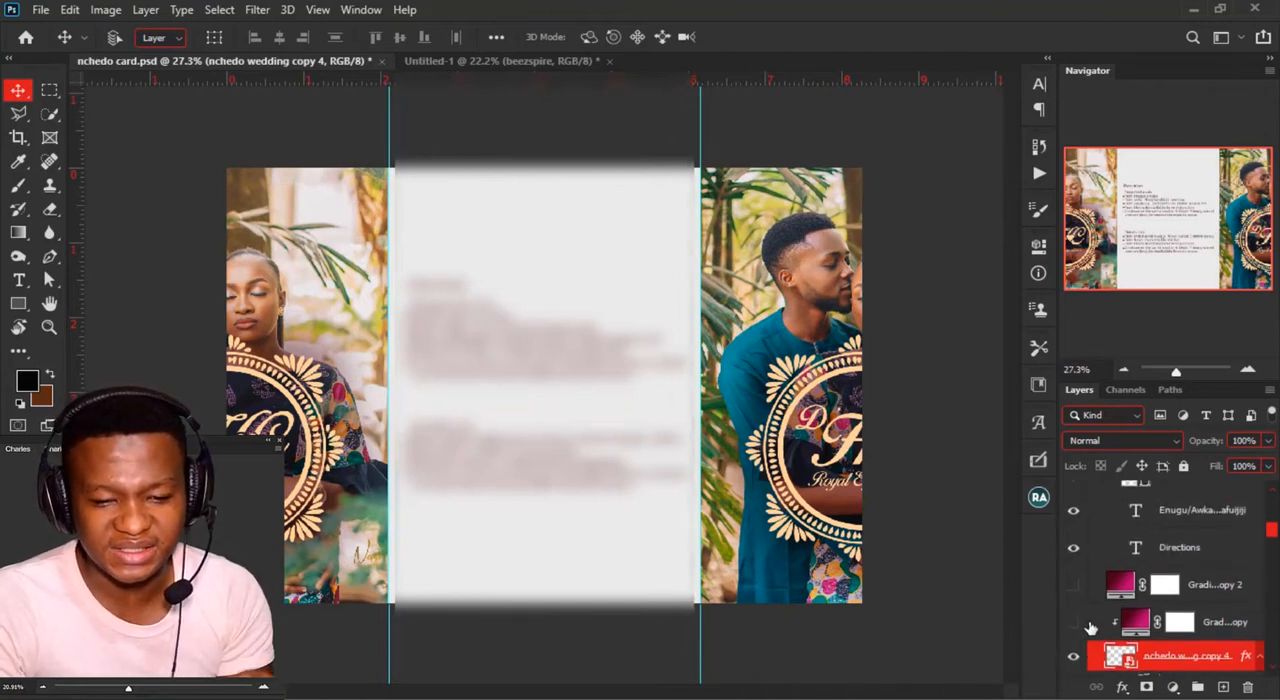
pyautogui.scroll(2, 1088, 604)
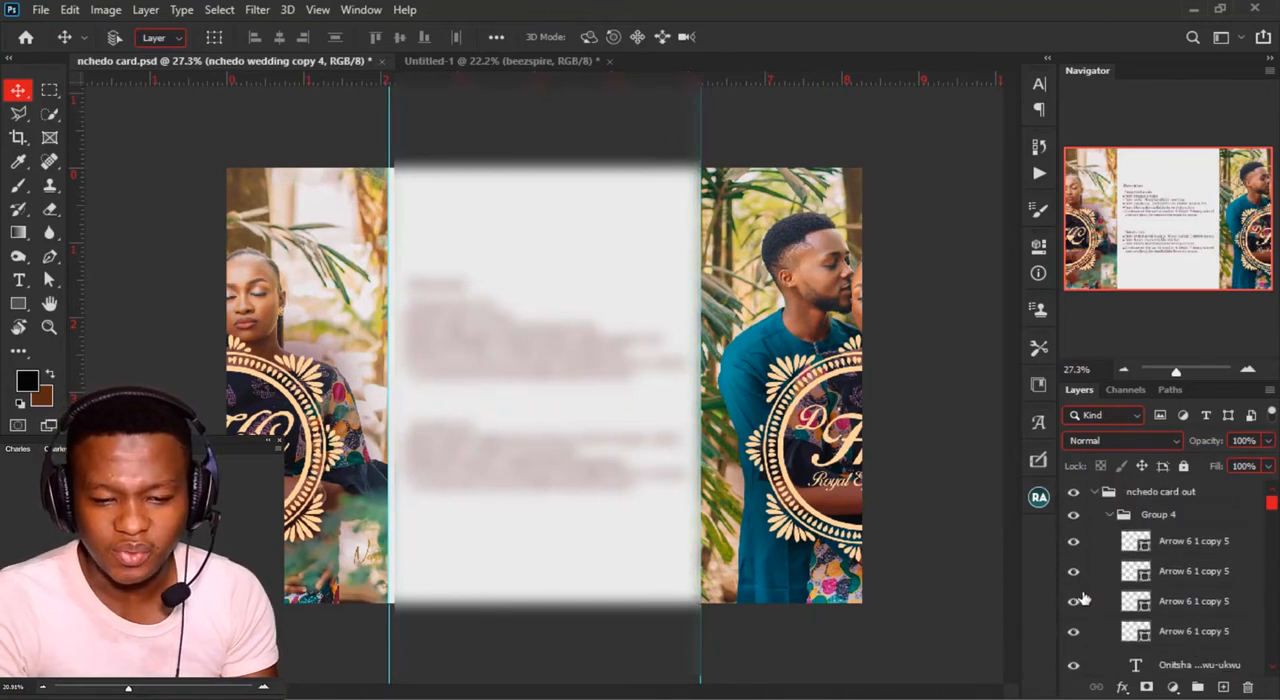
pyautogui.click(1094, 494)
pyautogui.click(1094, 493)
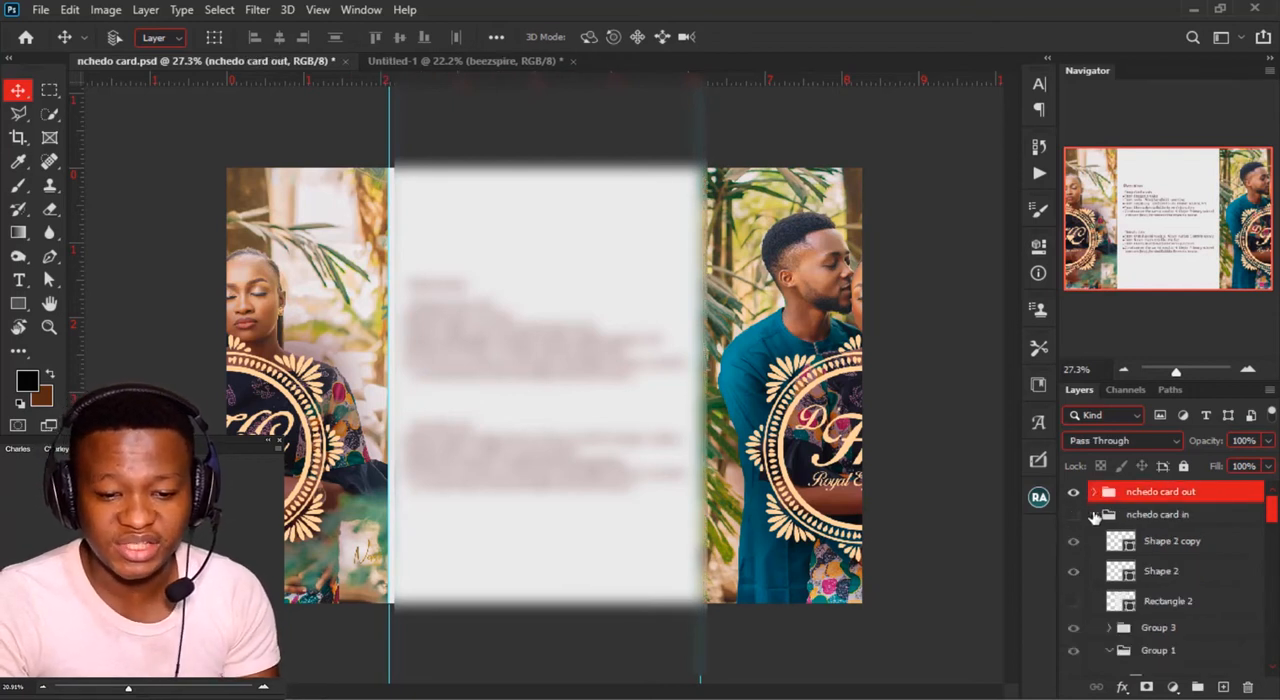
pyautogui.click(1093, 515)
pyautogui.keyDown('alt'); pyautogui.click(1074, 516); pyautogui.keyUp('alt')
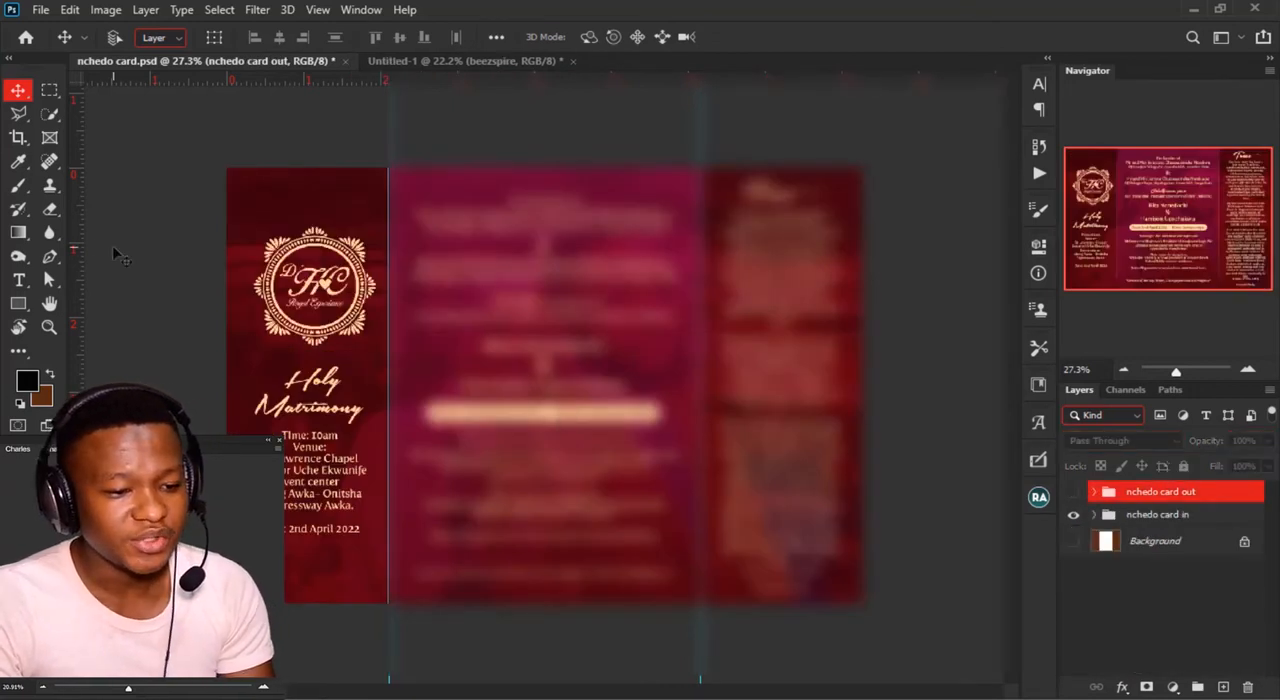
# Step: Select the nchedo wedding copy 2 logo above the Holy Matrimony text and examine the neighbouring logo copies in the layer stack
pyautogui.keyDown('ctrl'); pyautogui.click(310, 292); pyautogui.keyUp('ctrl')
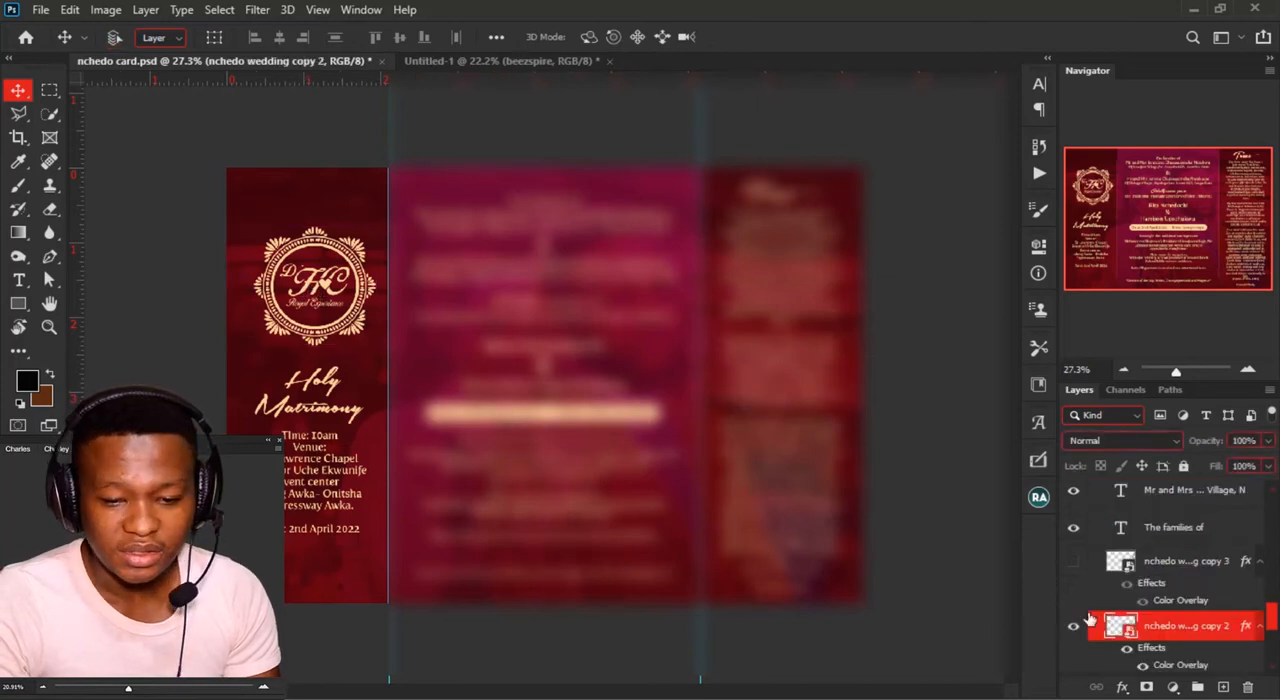
pyautogui.scroll(-2, 1128, 636)
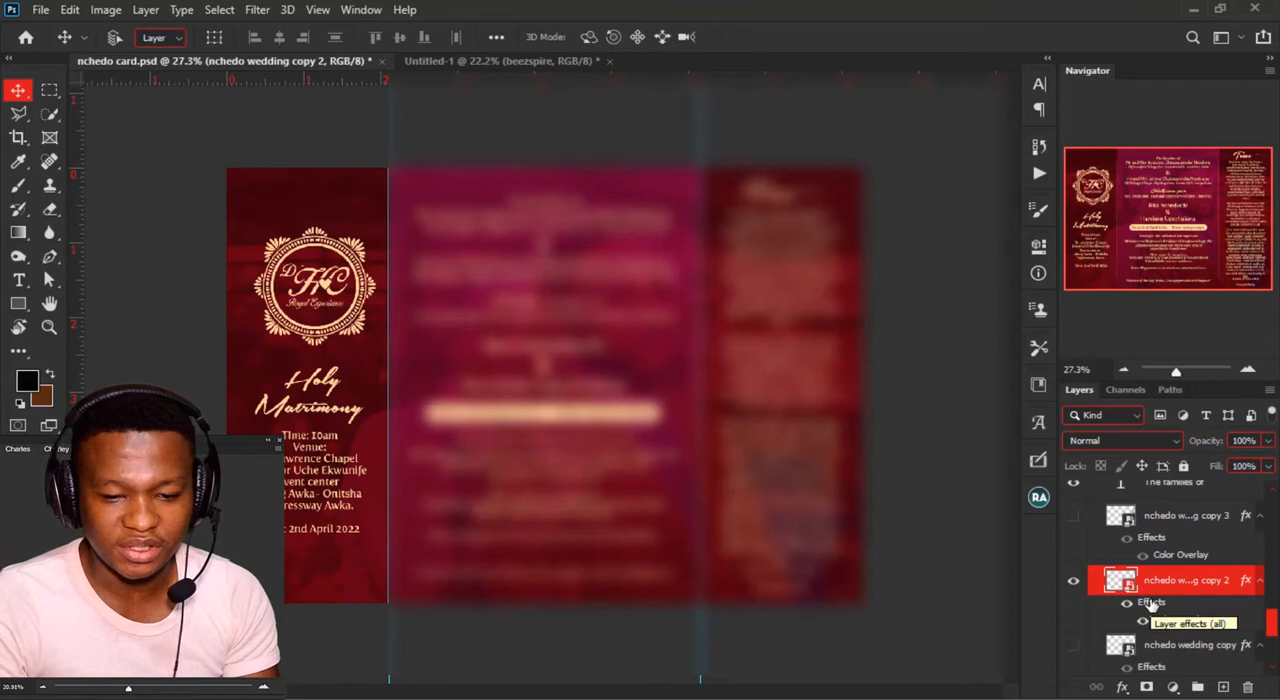
pyautogui.scroll(8, 1150, 603)
pyautogui.scroll(2, 1147, 597)
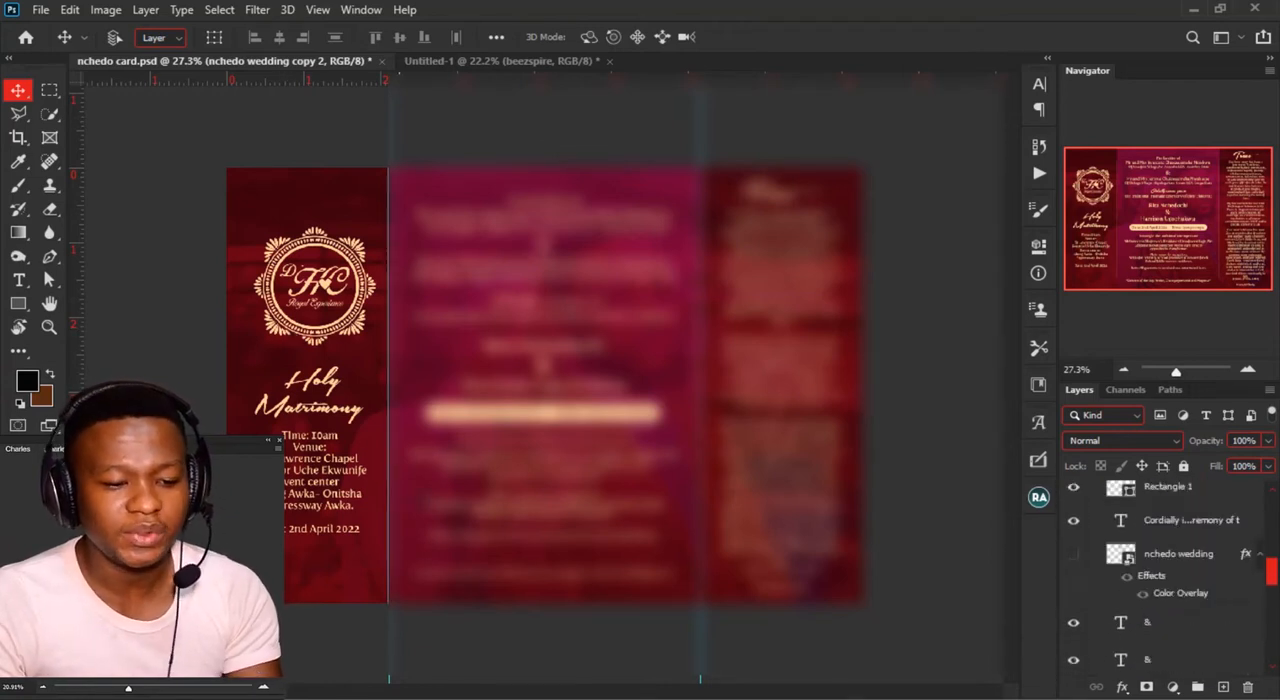
# Step: Switch to CorelDRAW to examine the monogram artwork, and return to Photoshop to compare it with the card's logo above Holy Matrimony
pyautogui.hotkey('alt', 'Tab')
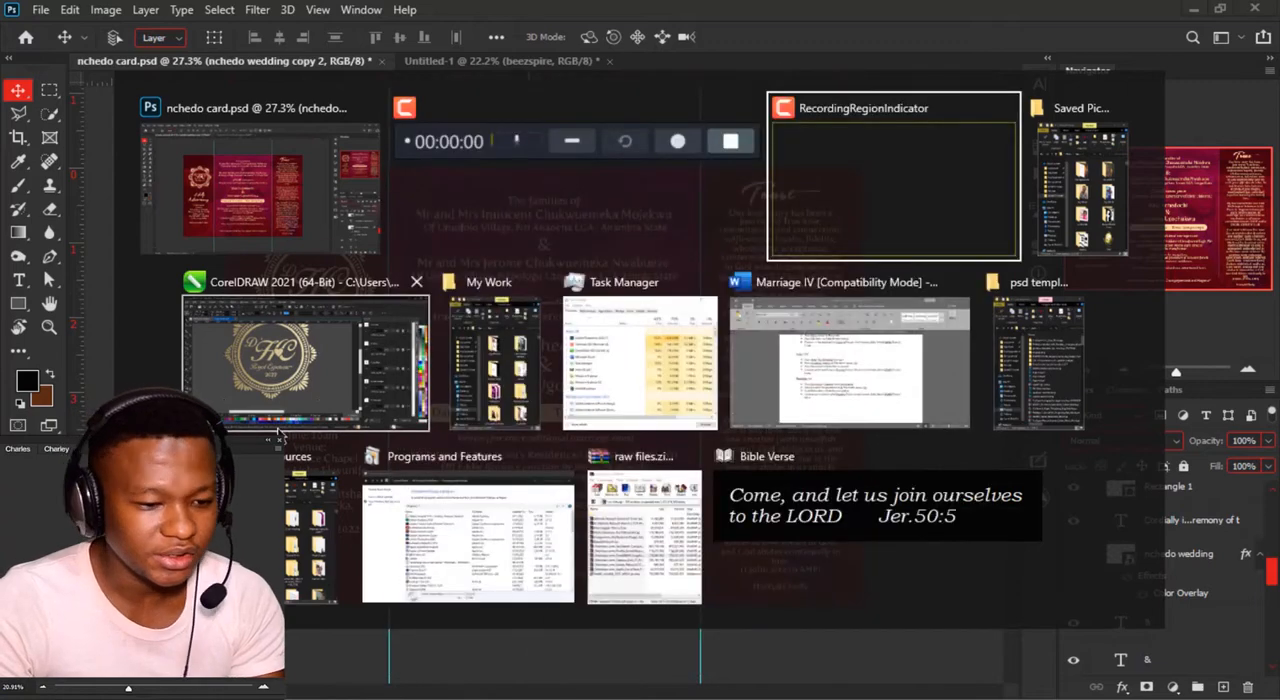
pyautogui.click(268, 402)
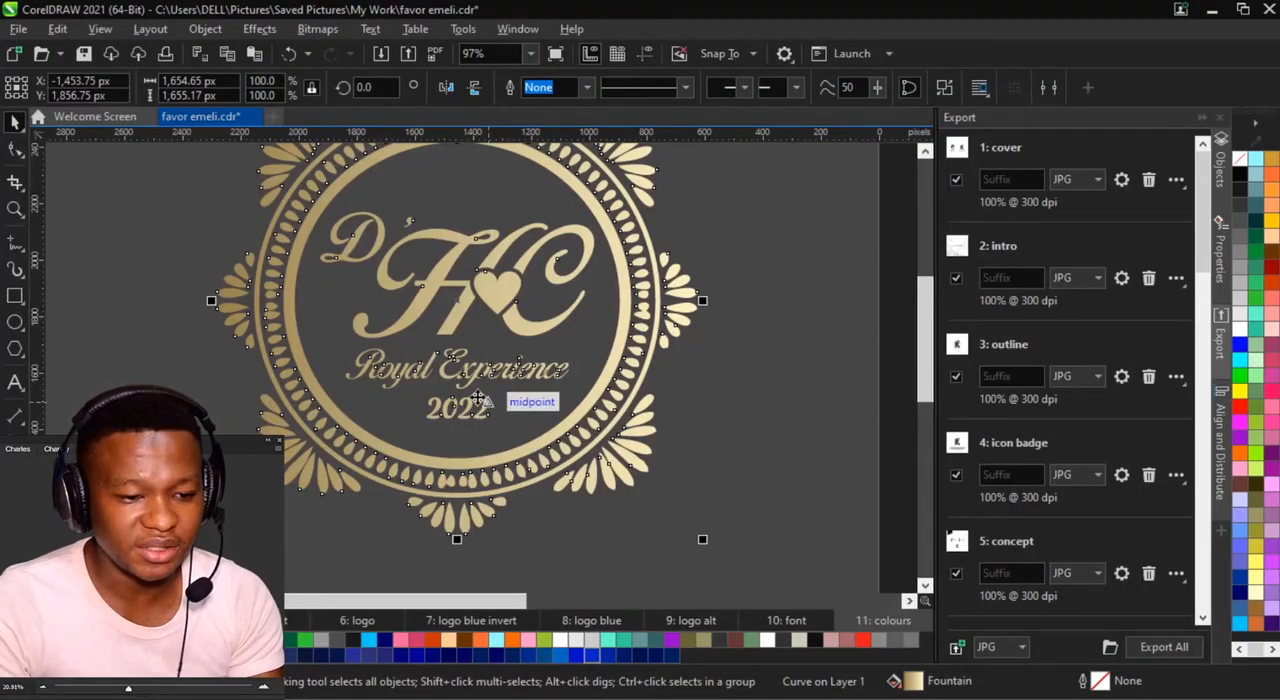
pyautogui.hotkey('alt', 'Tab')
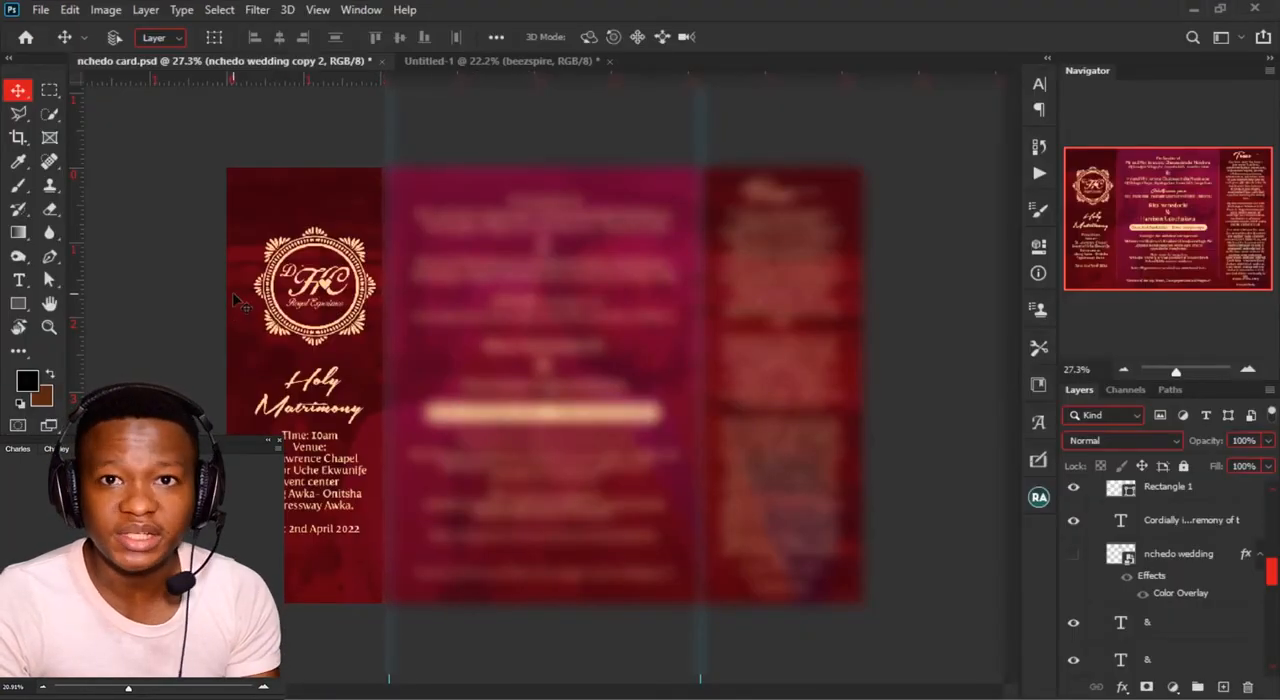
pyautogui.scroll(6, 215, 255)
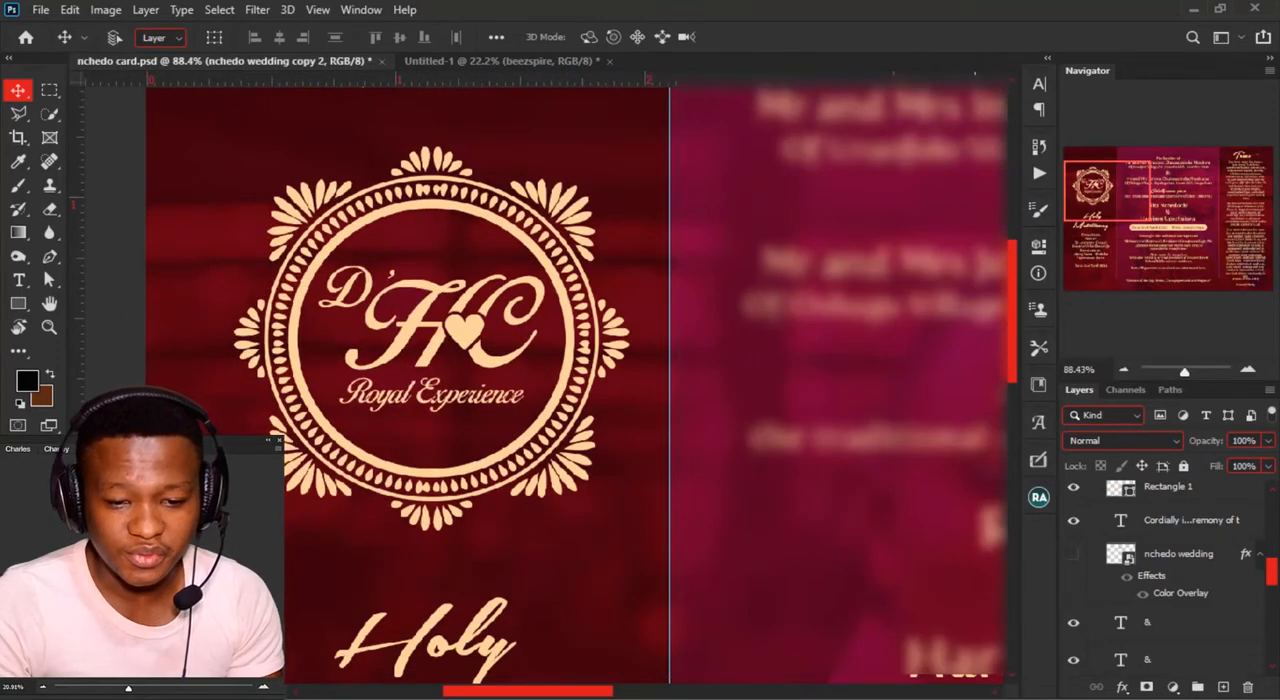
# Step: Show the nchedo card out group and hide the nchedo card in group to return to the outer design
pyautogui.scroll(5, 1108, 517)
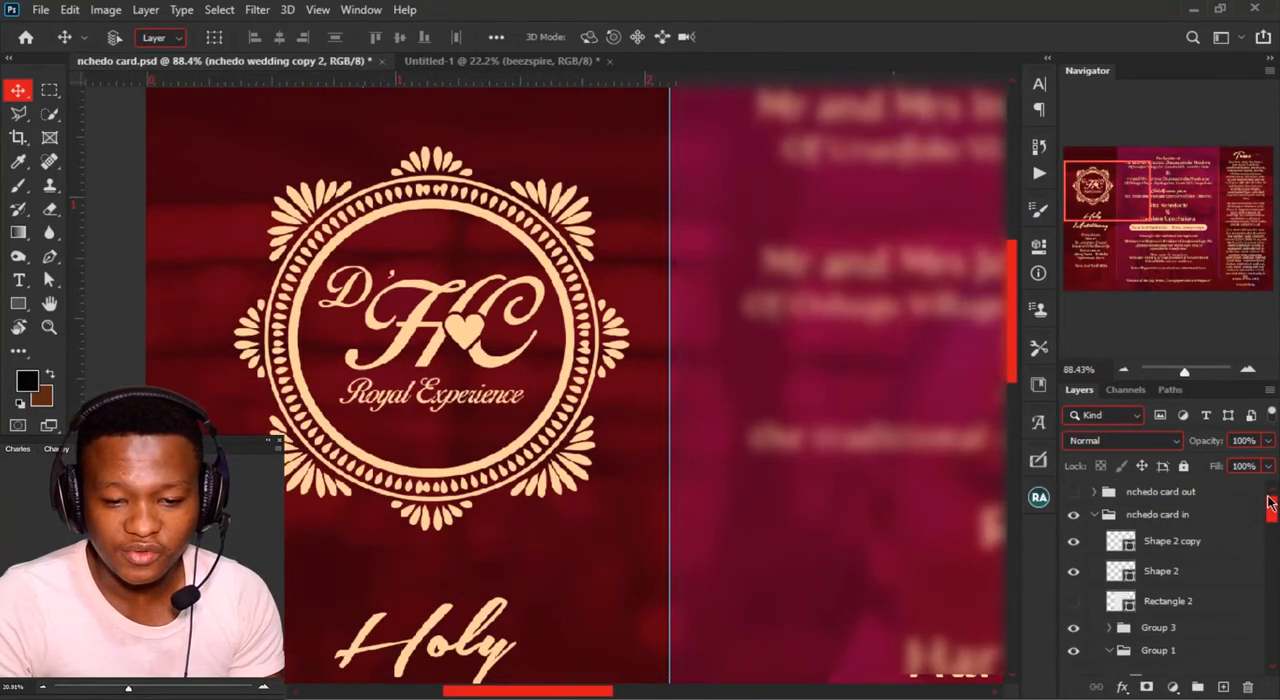
pyautogui.click(1073, 491)
pyautogui.click(1073, 514)
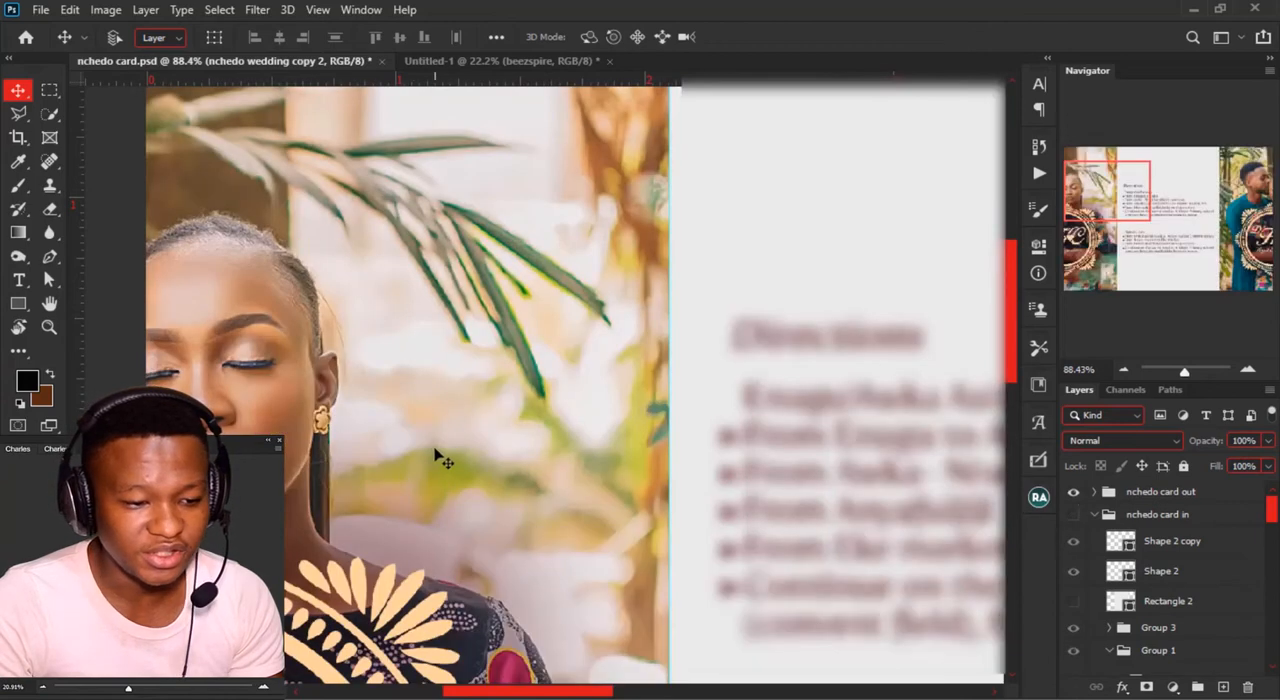
# Step: Examine the monogram over the woman's photo and select the nchedo wedding logo over the man's photo
pyautogui.moveTo(426, 540); pyautogui.dragTo(636, 130)
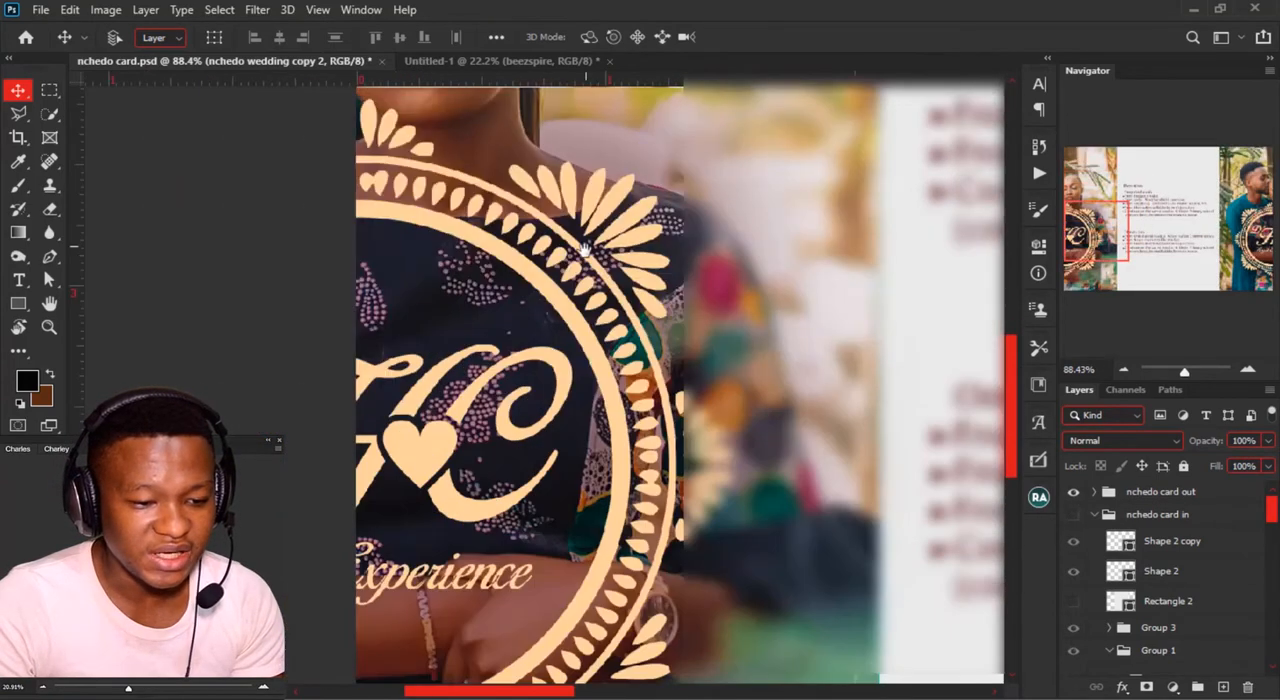
pyautogui.click(1264, 250)
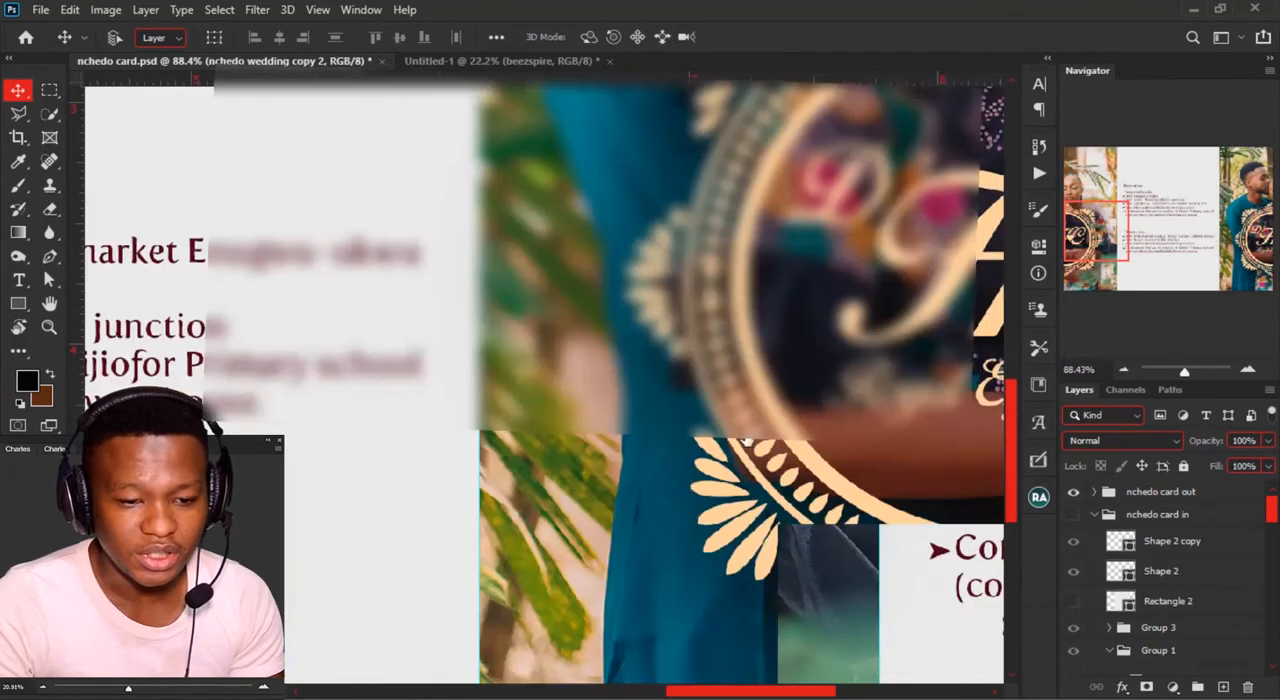
pyautogui.scroll(-2, 798, 448)
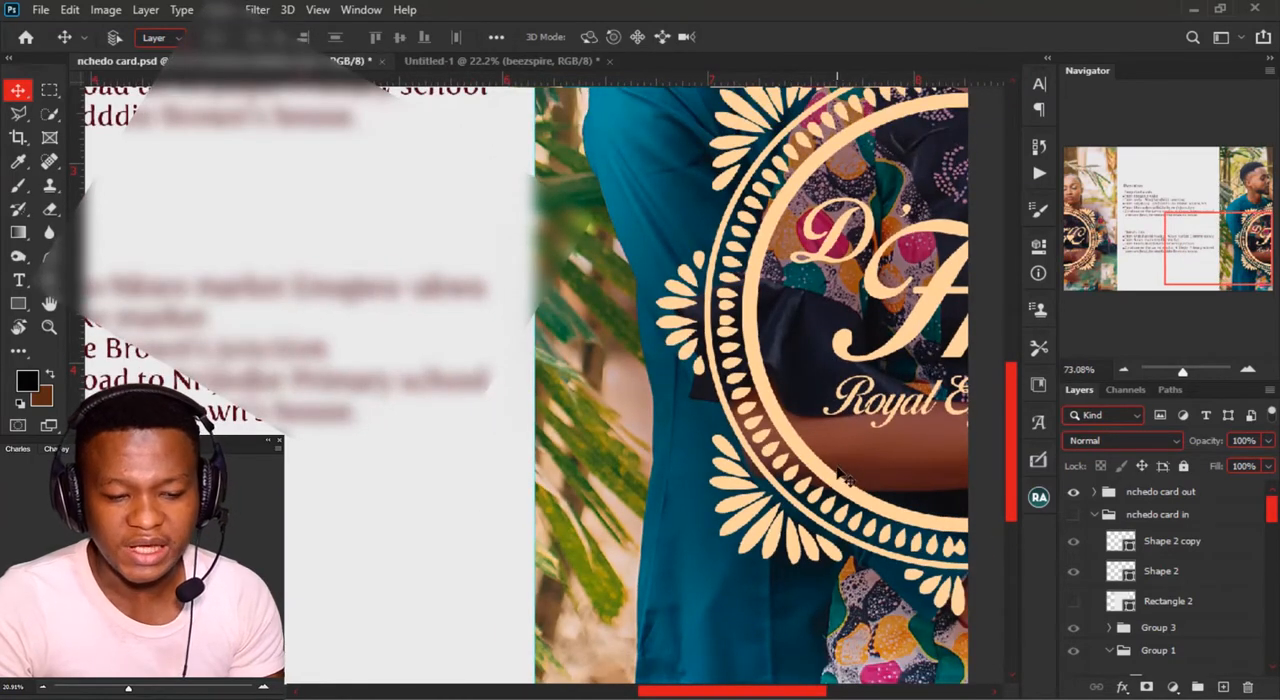
pyautogui.click(850, 497)
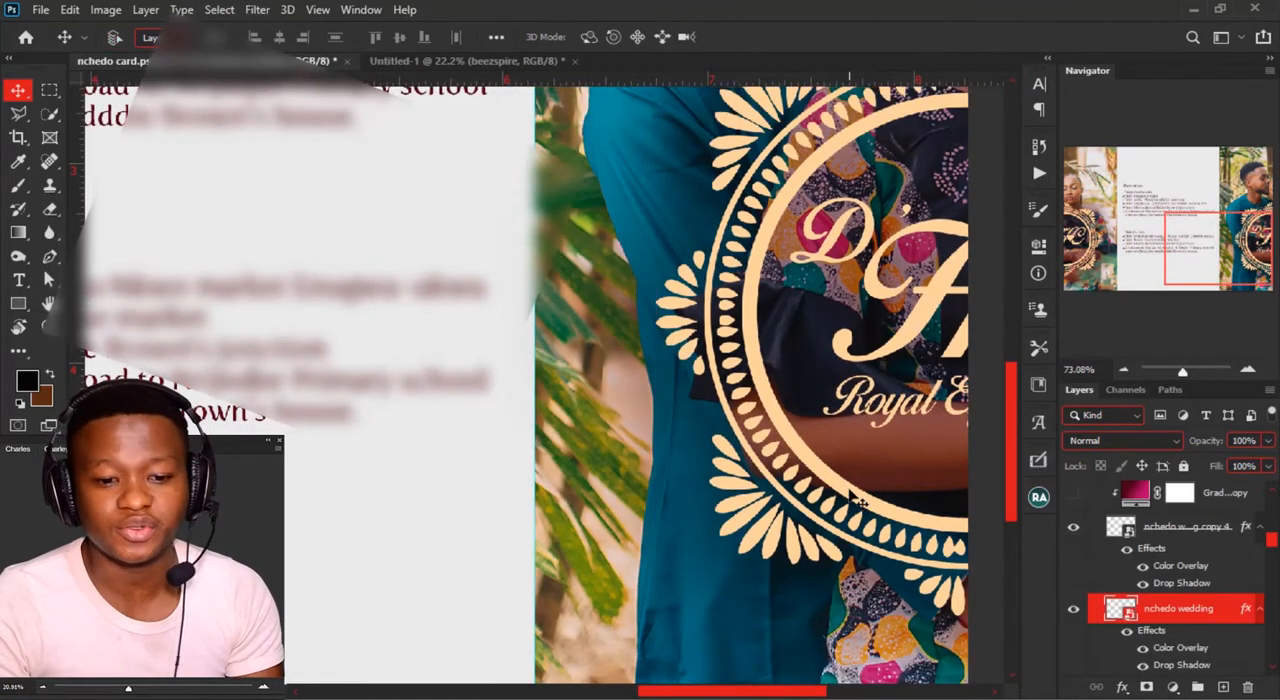
# Step: Replace the contents of the nchedo wedding copy 4 smart object with the nchedo wedding file from Saved Pictures
pyautogui.click(1088, 236)
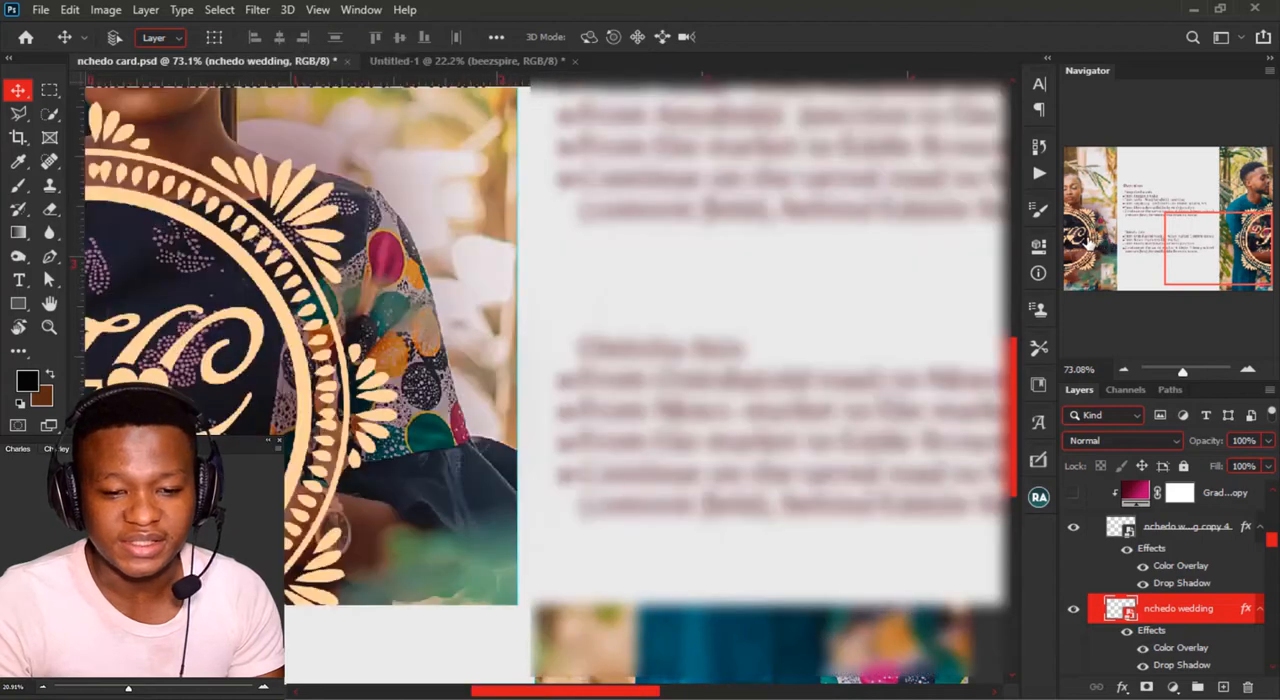
pyautogui.click(310, 418)
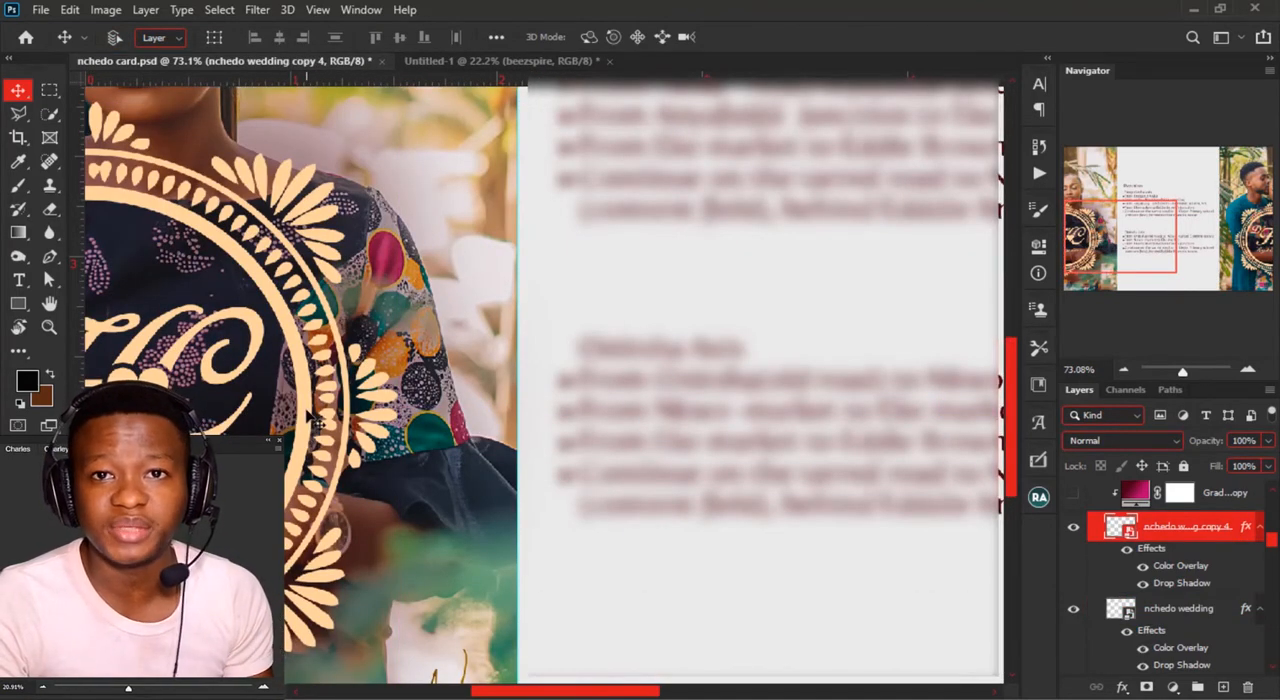
pyautogui.rightClick(1186, 540)
pyautogui.click(990, 279)
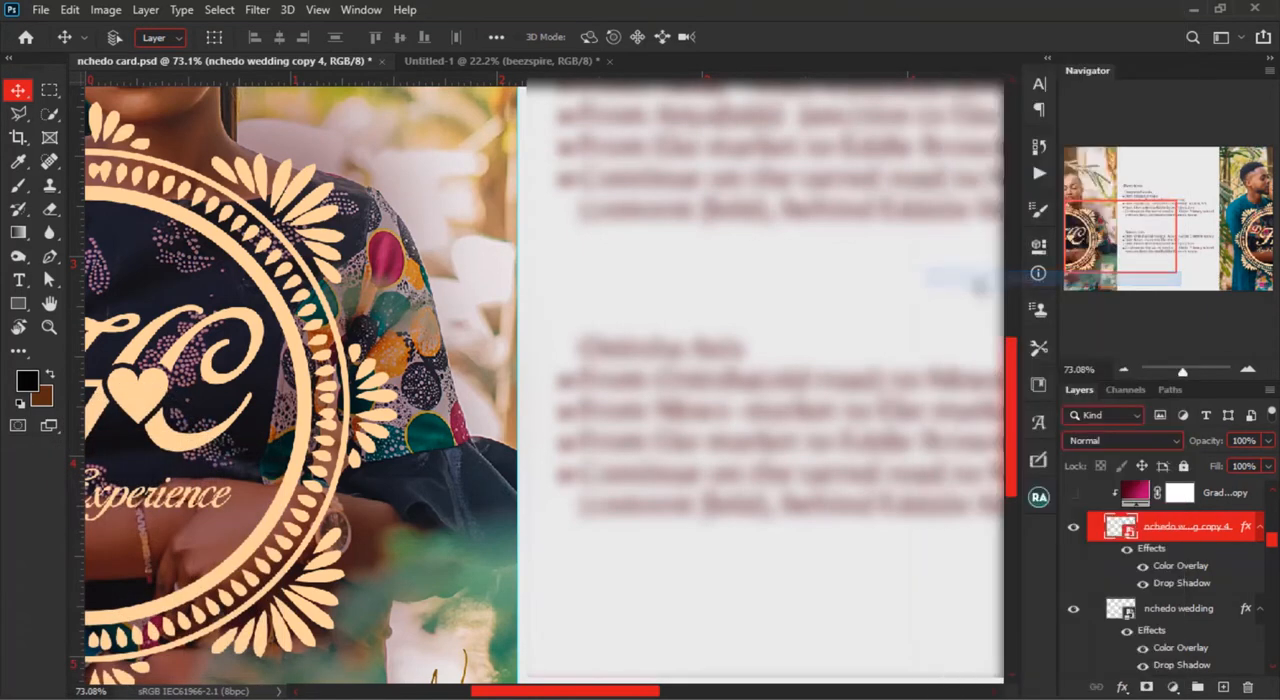
pyautogui.scroll(-5, 435, 285)
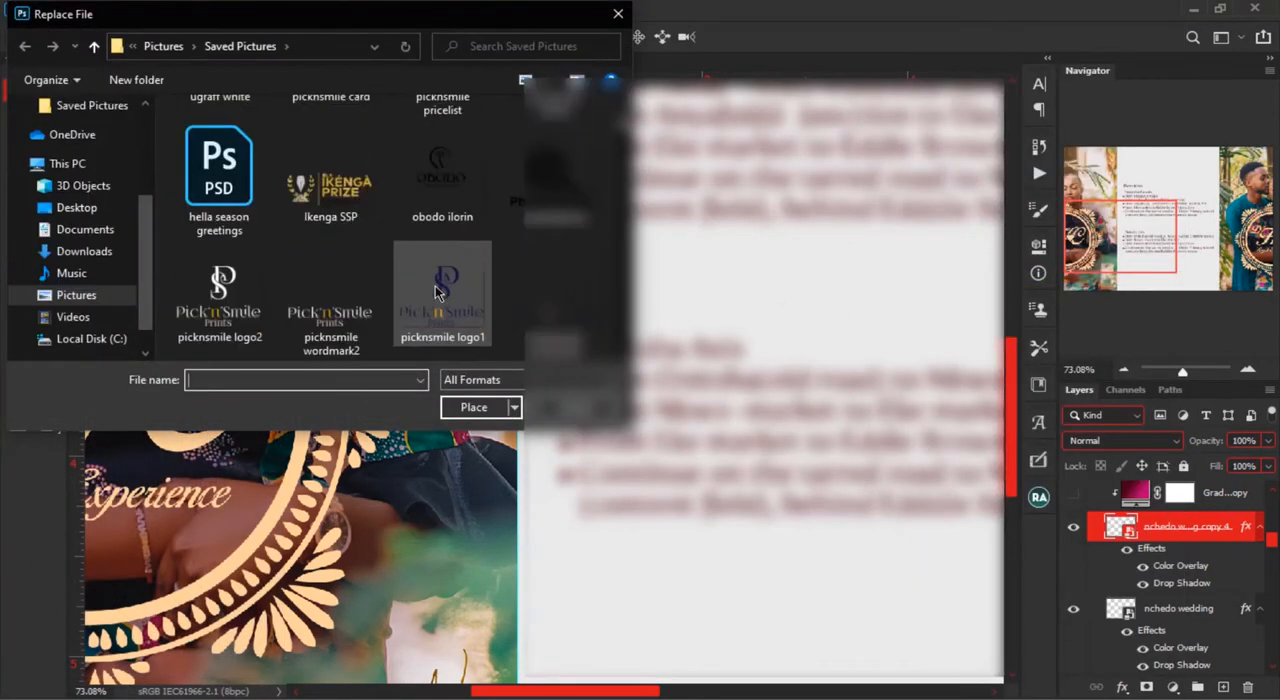
pyautogui.scroll(1, 435, 290)
pyautogui.scroll(3, 435, 290)
pyautogui.scroll(-2, 435, 290)
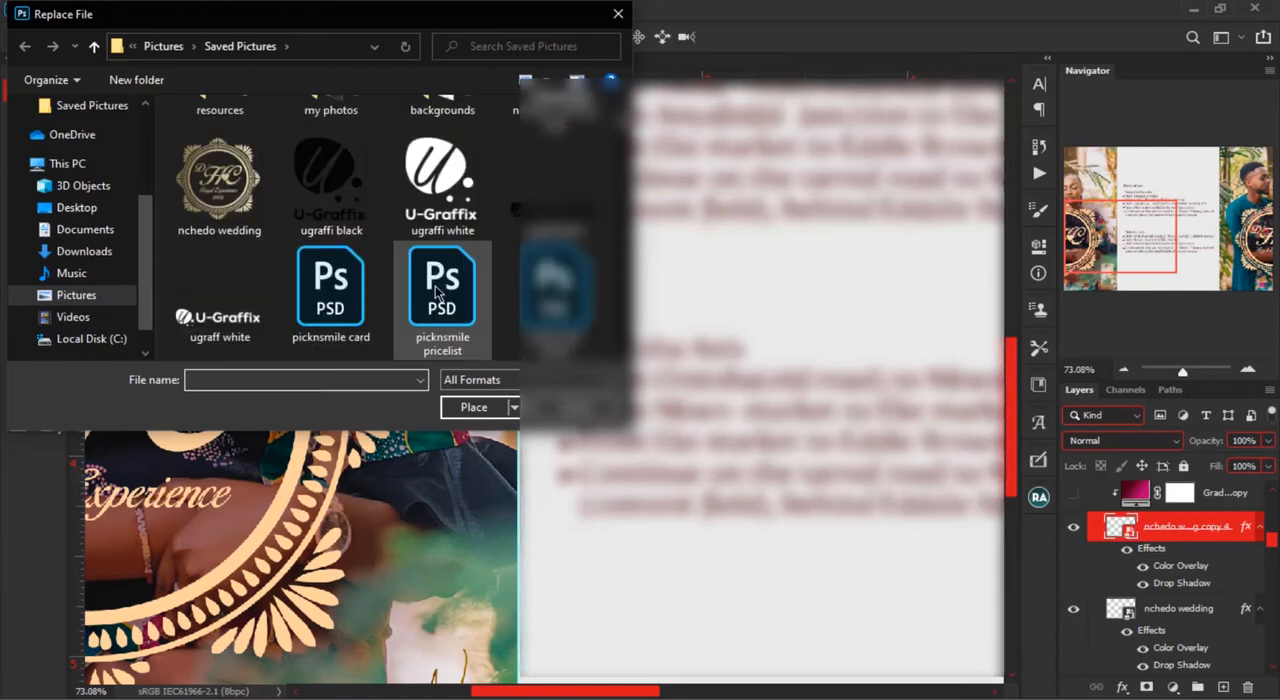
pyautogui.click(222, 195)
pyautogui.click(472, 407)
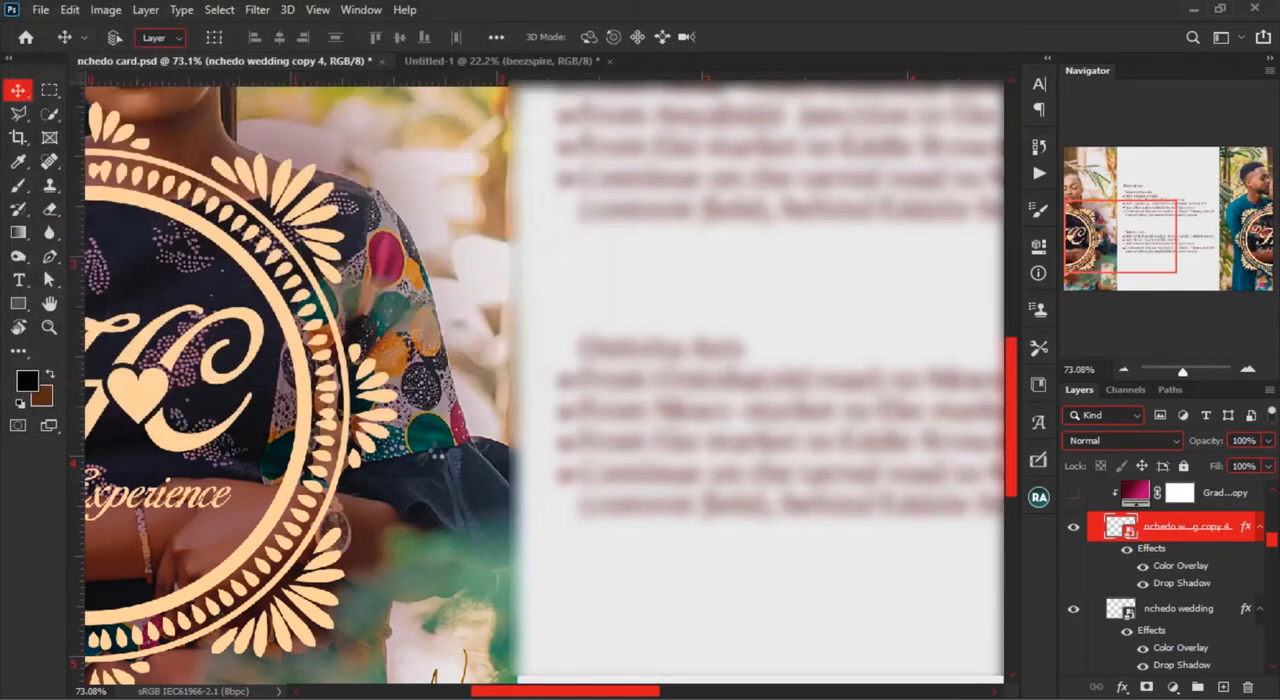
# Step: Examine the replaced monogram over the woman's photo and its linked copy over the man's photo
pyautogui.scroll(-3, 243, 521)
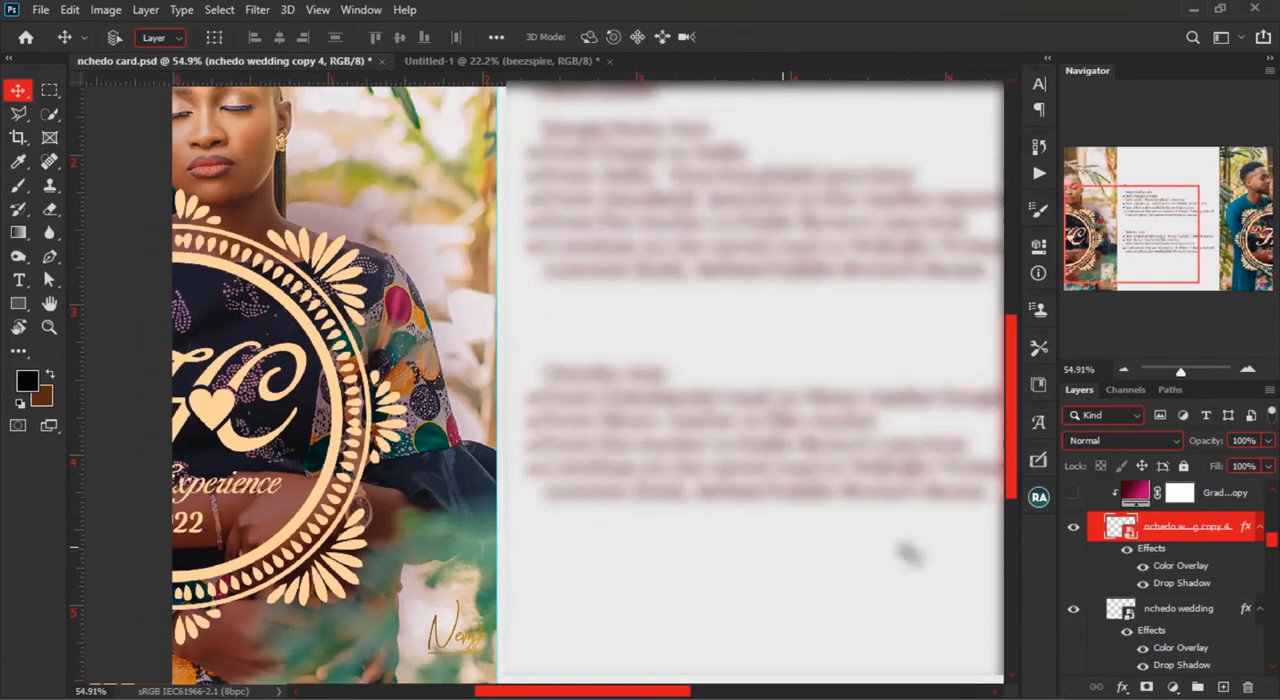
pyautogui.hscroll(5, 862, 452)
pyautogui.scroll(-2, 862, 452)
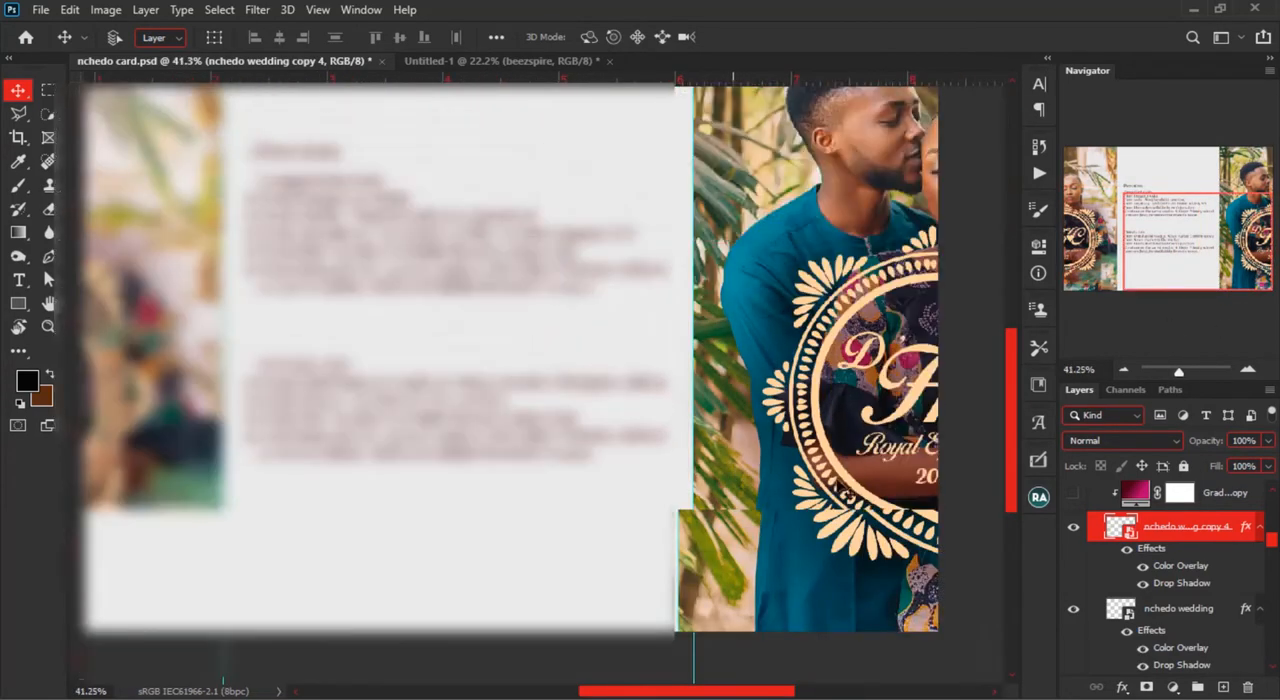
# Step: Collapse and hide the nchedo card out group, displaying the nchedo card in design
pyautogui.scroll(5, 1256, 545)
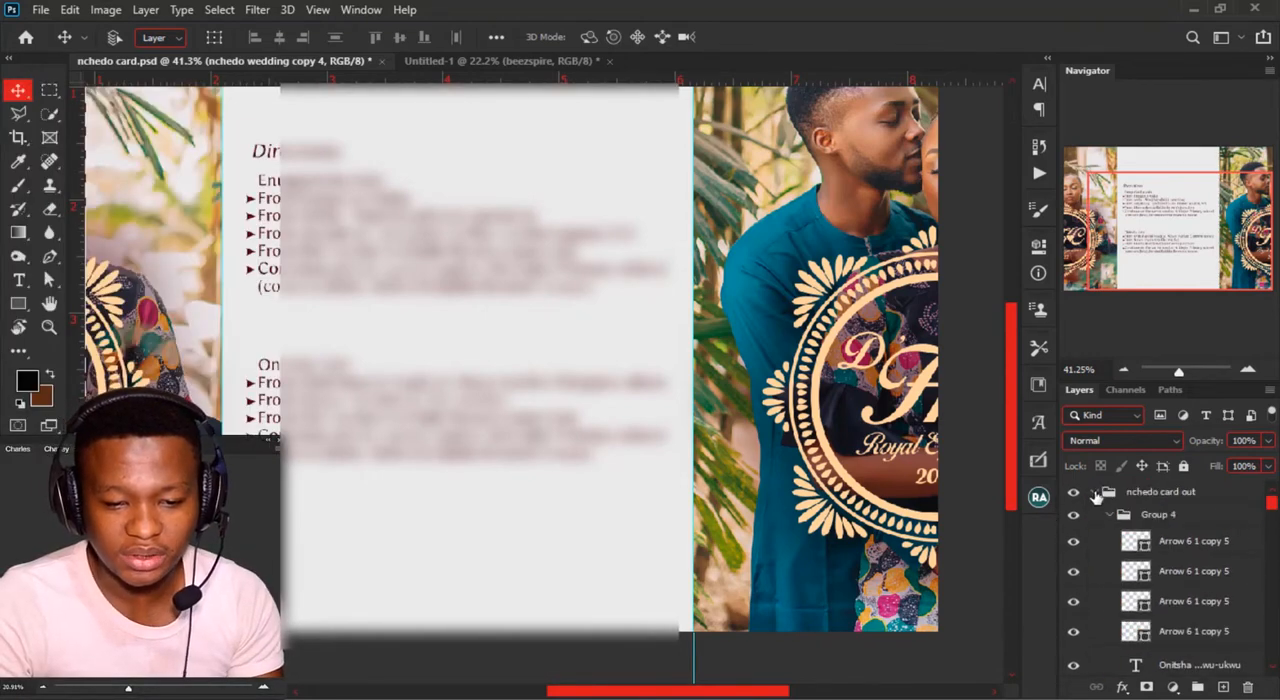
pyautogui.click(1095, 492)
pyautogui.click(1073, 492)
pyautogui.scroll(-3, 277, 412)
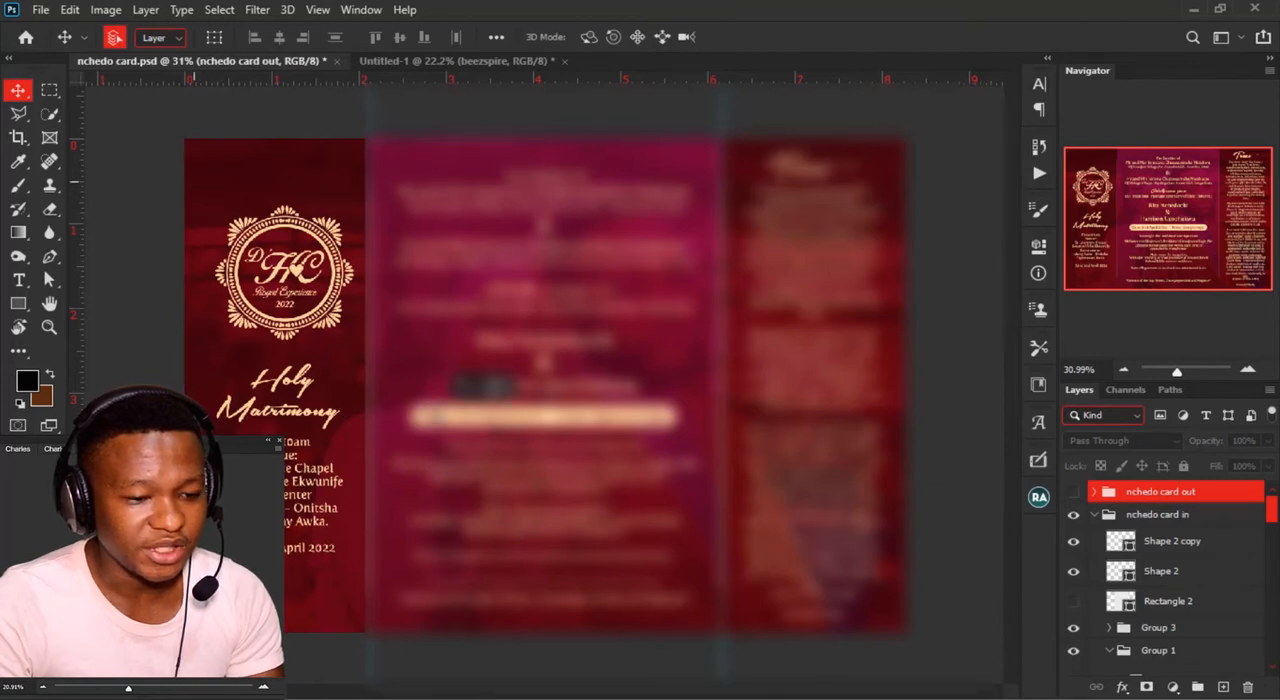
# Step: Examine the linked monogram above the Holy Matrimony text on the card's inner design
pyautogui.scroll(4, 470, 390)
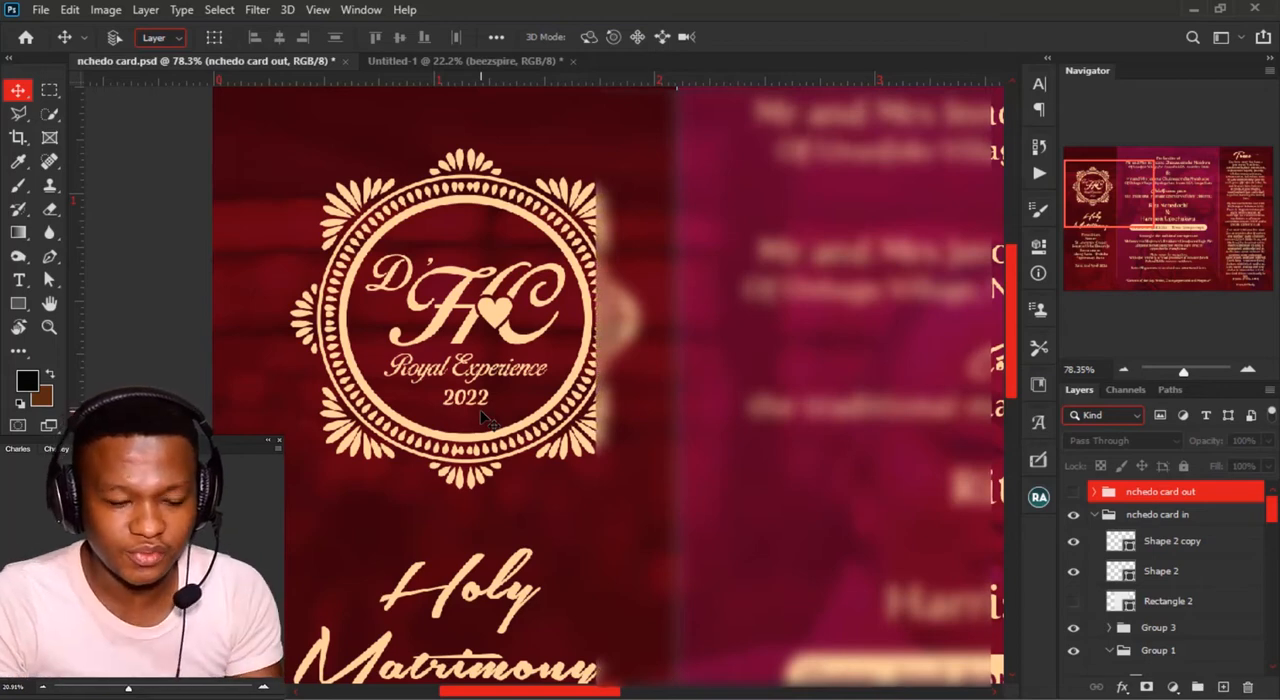
pyautogui.scroll(-3, 480, 418)
pyautogui.scroll(-1, 480, 418)
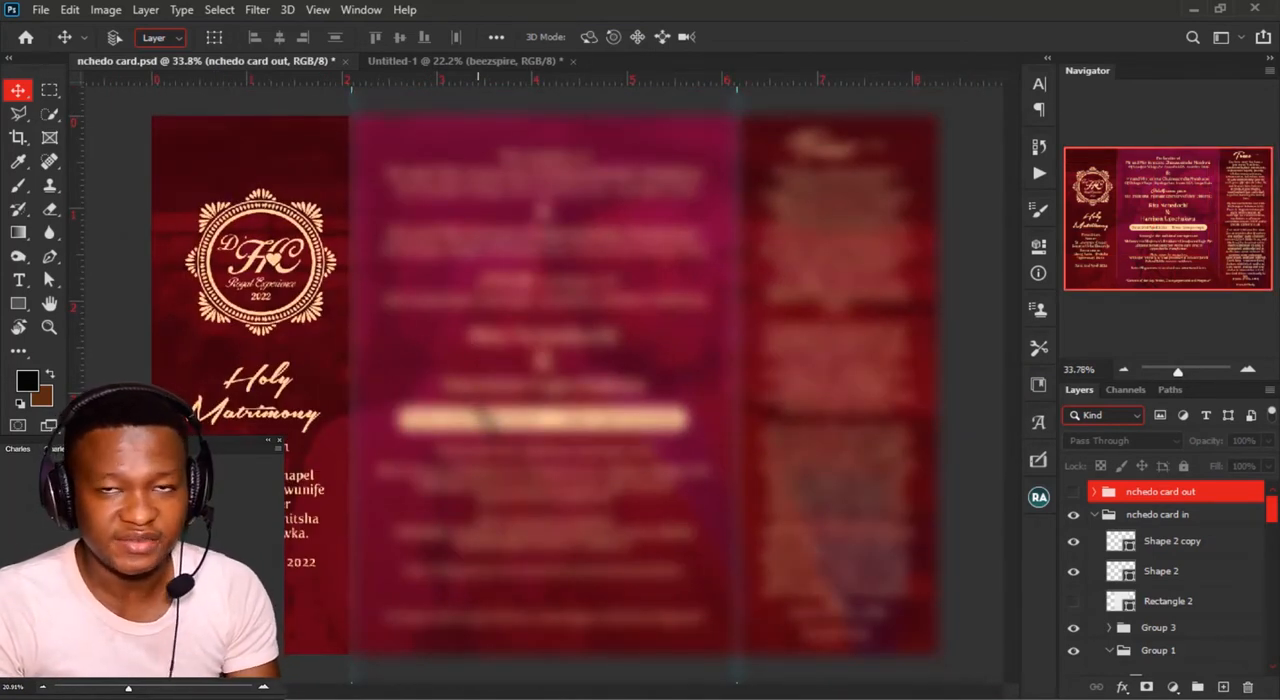
# Step: Check between the two open documents and make the nchedo card out group visible in place of nchedo card in
pyautogui.click(445, 62)
pyautogui.click(233, 63)
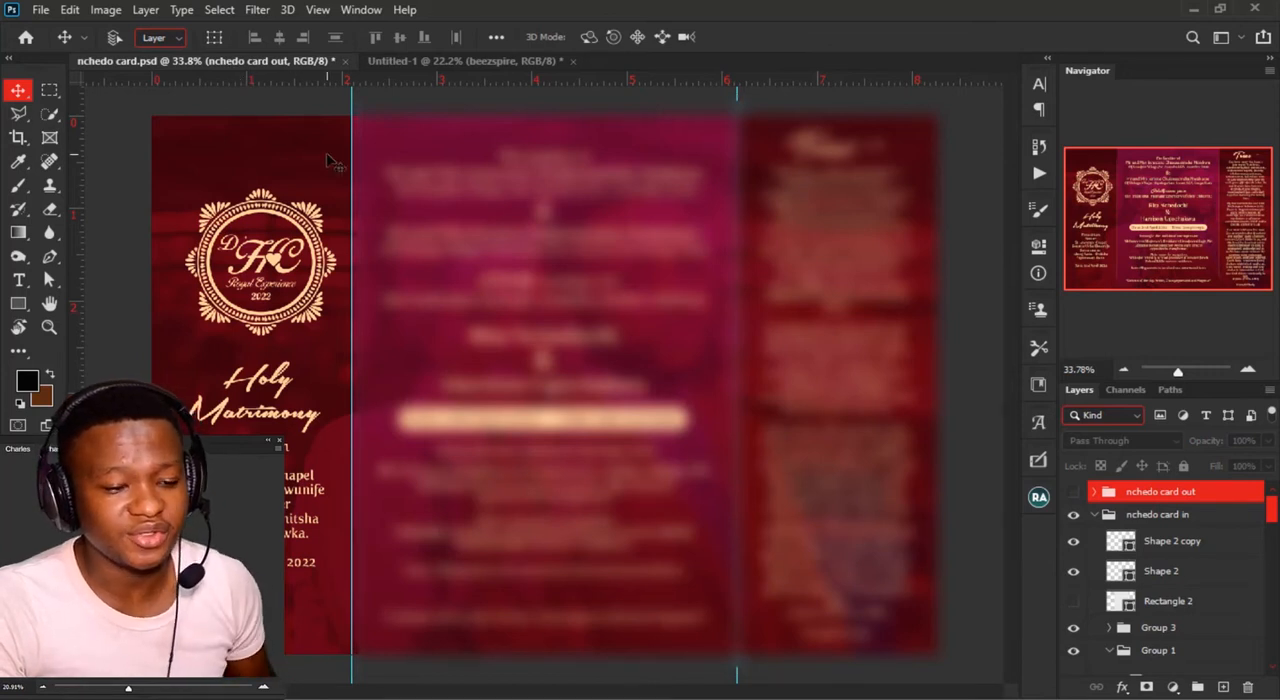
pyautogui.keyDown('alt'); pyautogui.click(1072, 492); pyautogui.keyUp('alt')
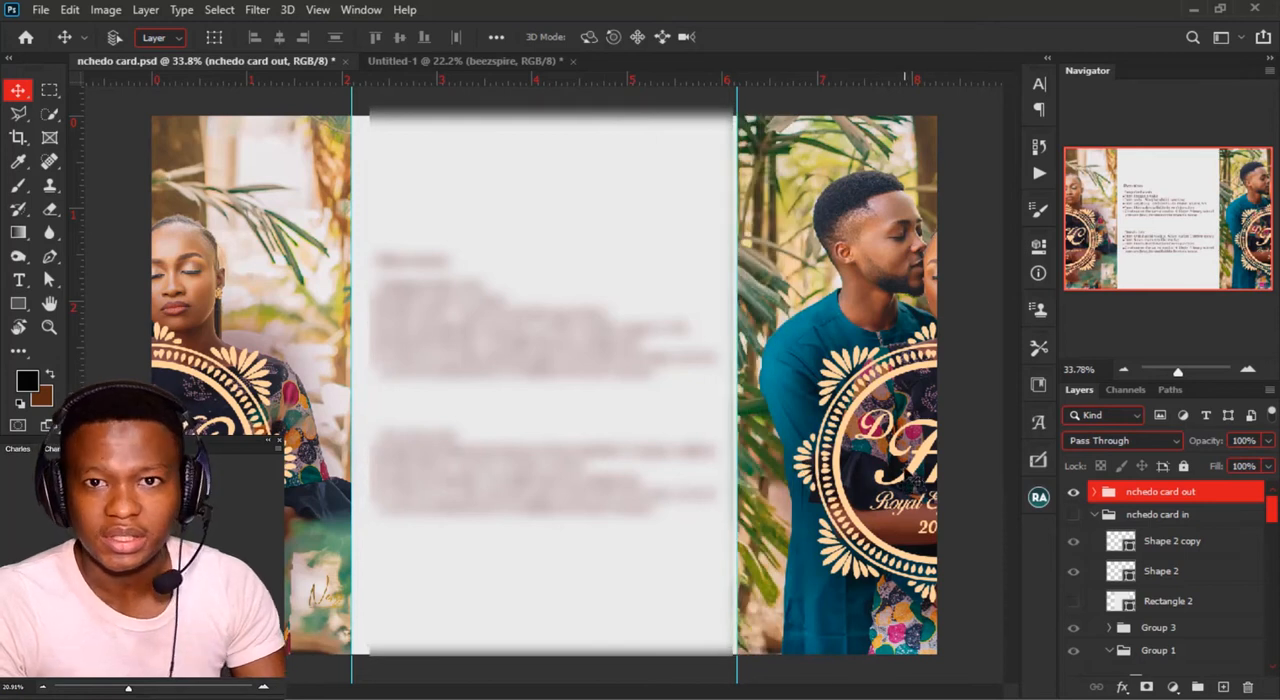
# Step: Switch to the Untitled-1 document and move the beezspire logo to the upper-left area of the canvas
pyautogui.click(482, 61)
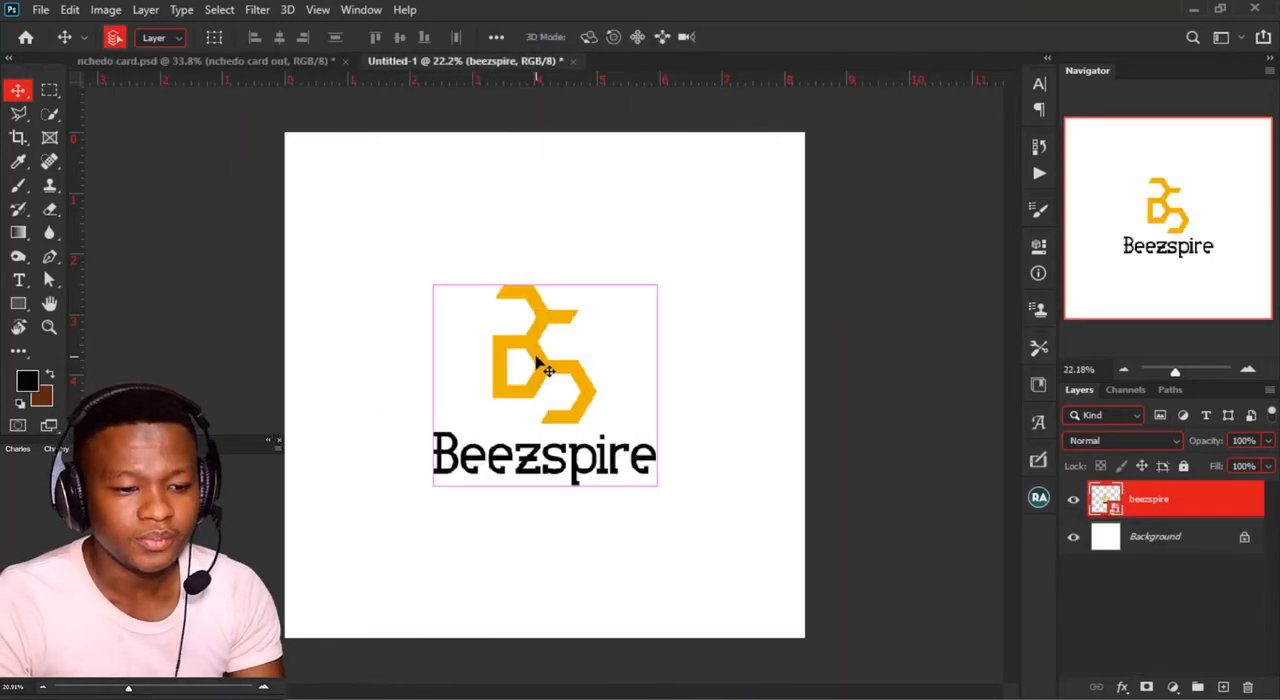
pyautogui.moveTo(540, 367); pyautogui.dragTo(441, 290)
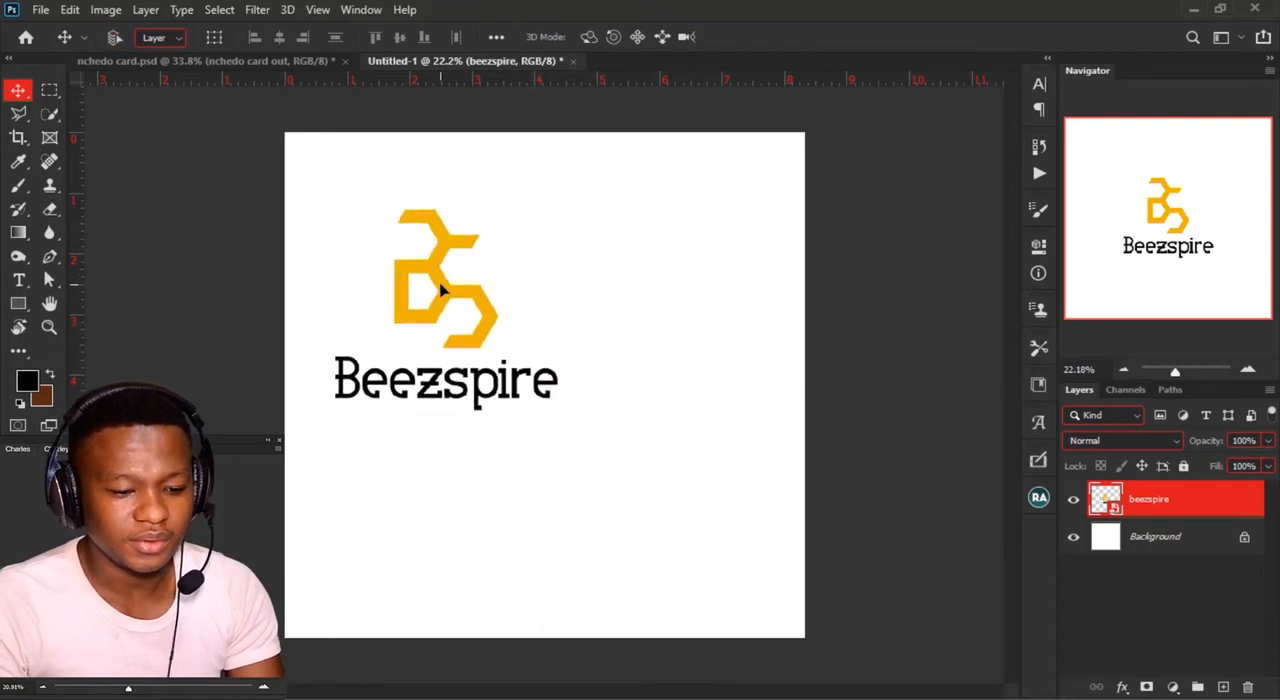
# Step: Scale the beezspire logo down to a smaller size in the upper-left part of the canvas
pyautogui.hotkey('ctrl', 't')
pyautogui.moveTo(457, 409); pyautogui.dragTo(460, 331)
pyautogui.press('Return')
# Step: Duplicate the reduced beezspire logo four times across the canvas of Untitled-1
pyautogui.moveTo(487, 262); pyautogui.dragTo(742, 382)
pyautogui.moveTo(742, 382); pyautogui.dragTo(382, 515)
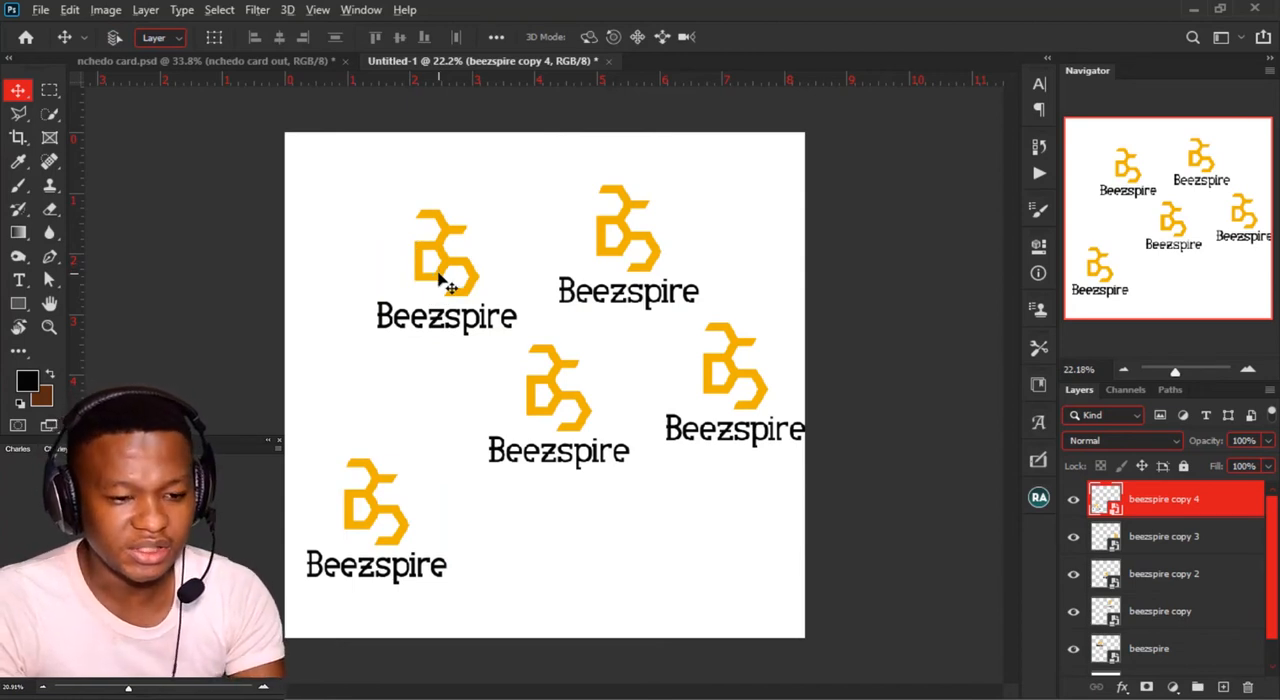
# Step: Import beezspire again from the Saved Pictures folder at a reduced size and spread four copies of this second import around the canvas
pyautogui.hotkey('alt', 'Tab')
pyautogui.hotkey('alt', 'Tab')
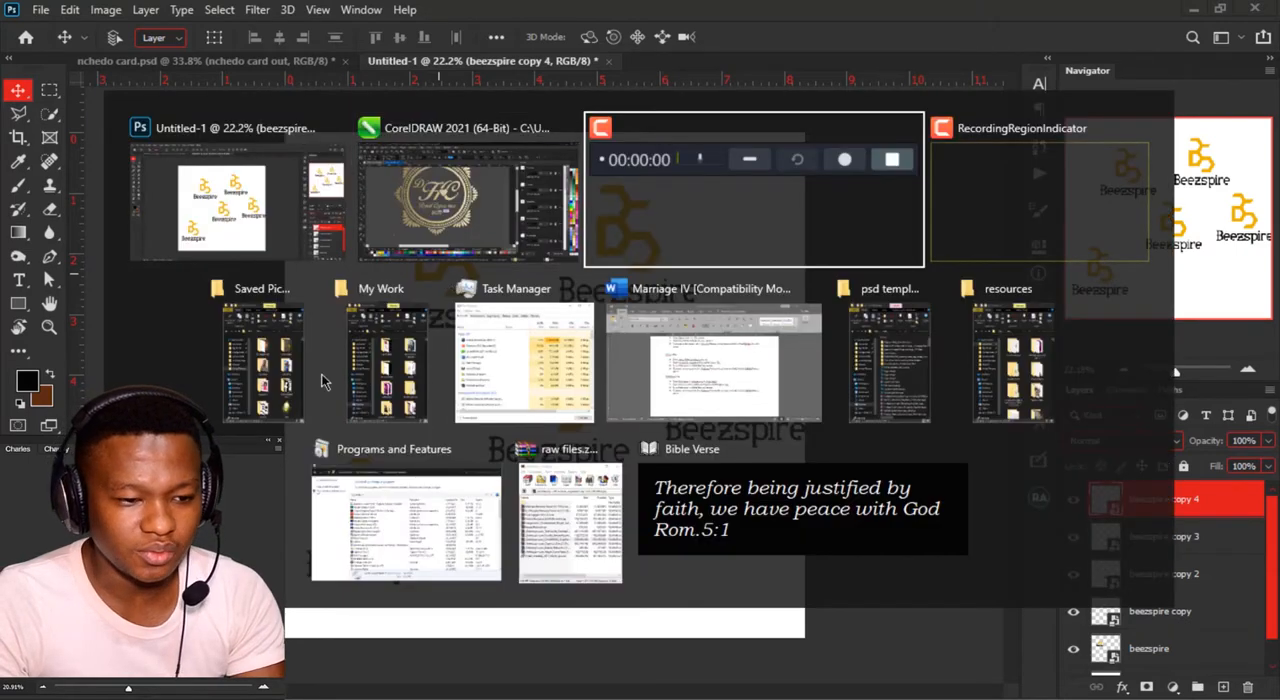
pyautogui.click(290, 375)
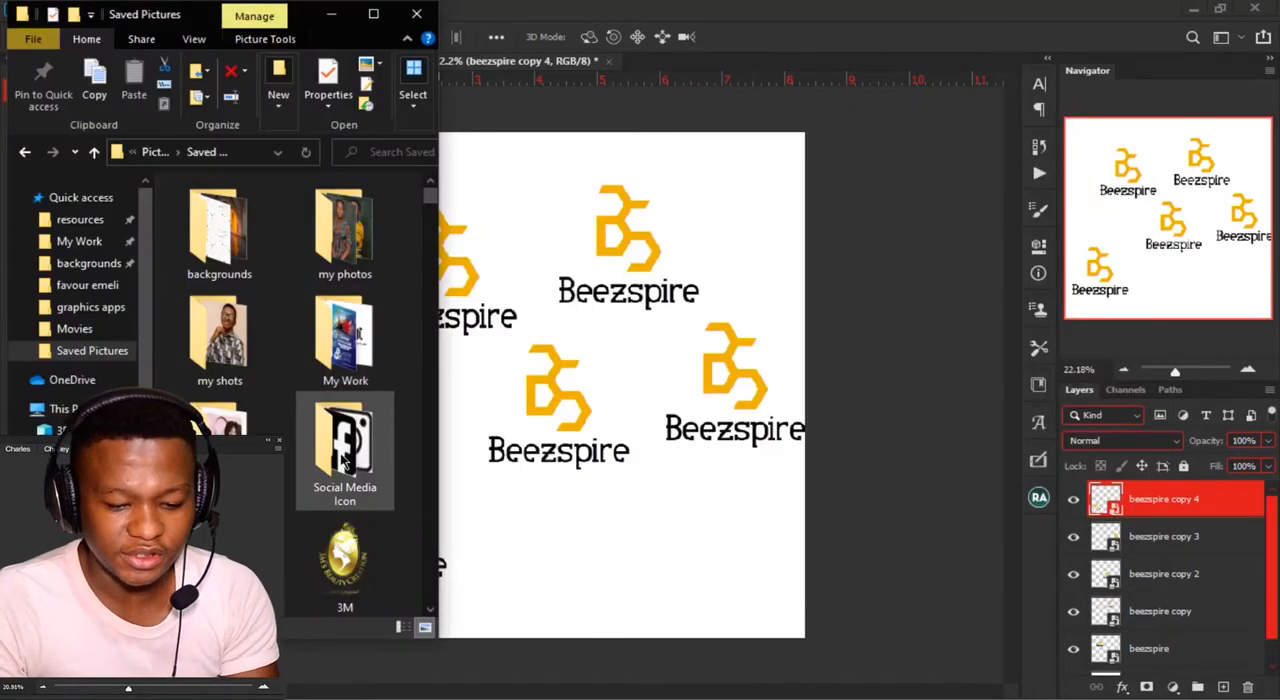
pyautogui.scroll(-10, 344, 461)
pyautogui.moveTo(230, 446); pyautogui.dragTo(606, 565)
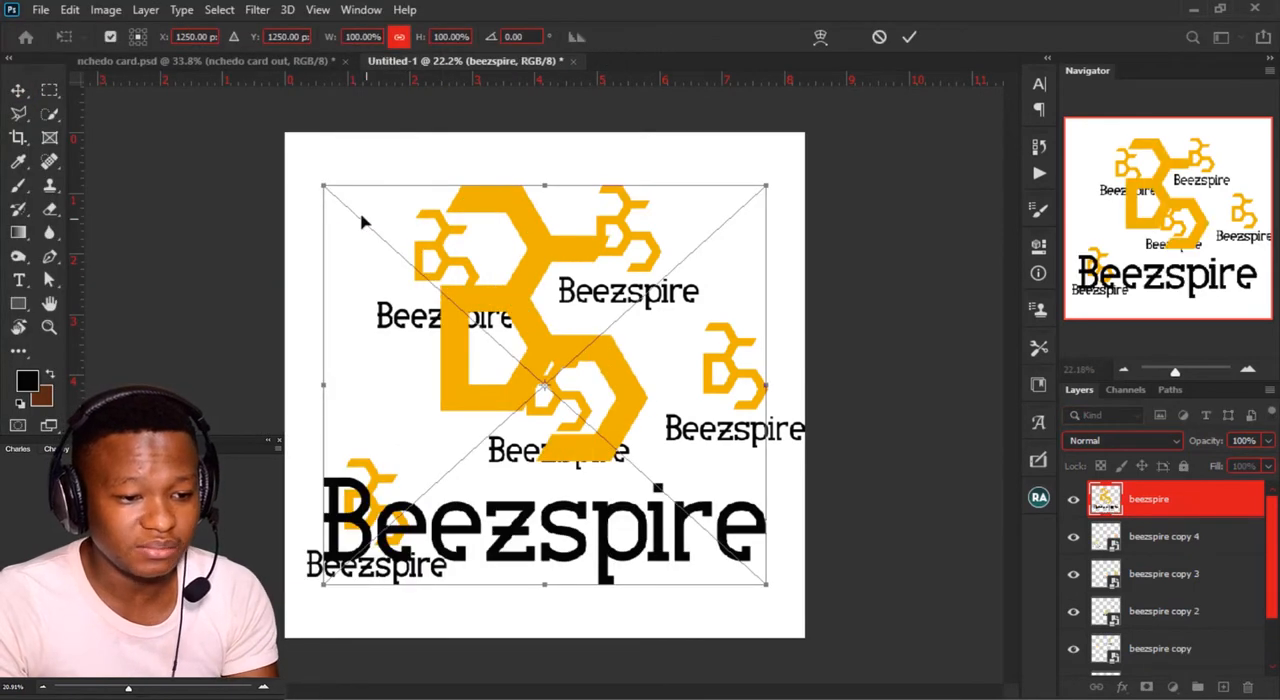
pyautogui.moveTo(323, 183); pyautogui.dragTo(620, 481)
pyautogui.press('Return')
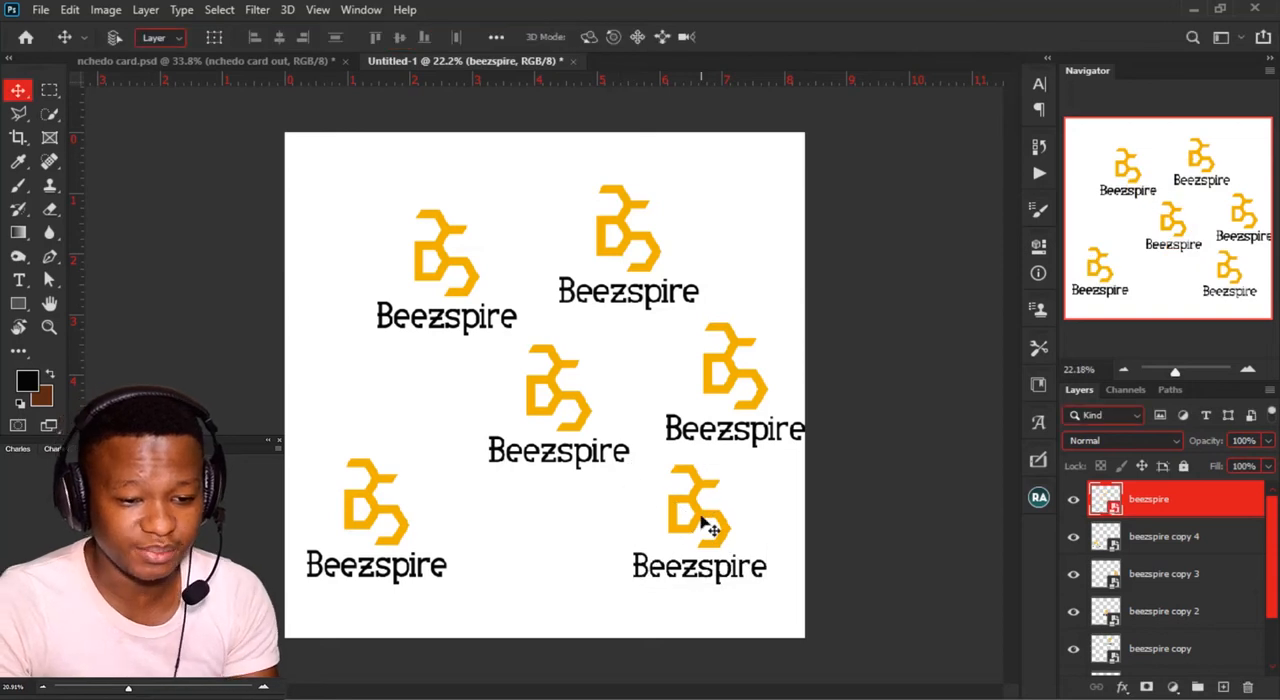
pyautogui.moveTo(714, 514); pyautogui.dragTo(320, 200)
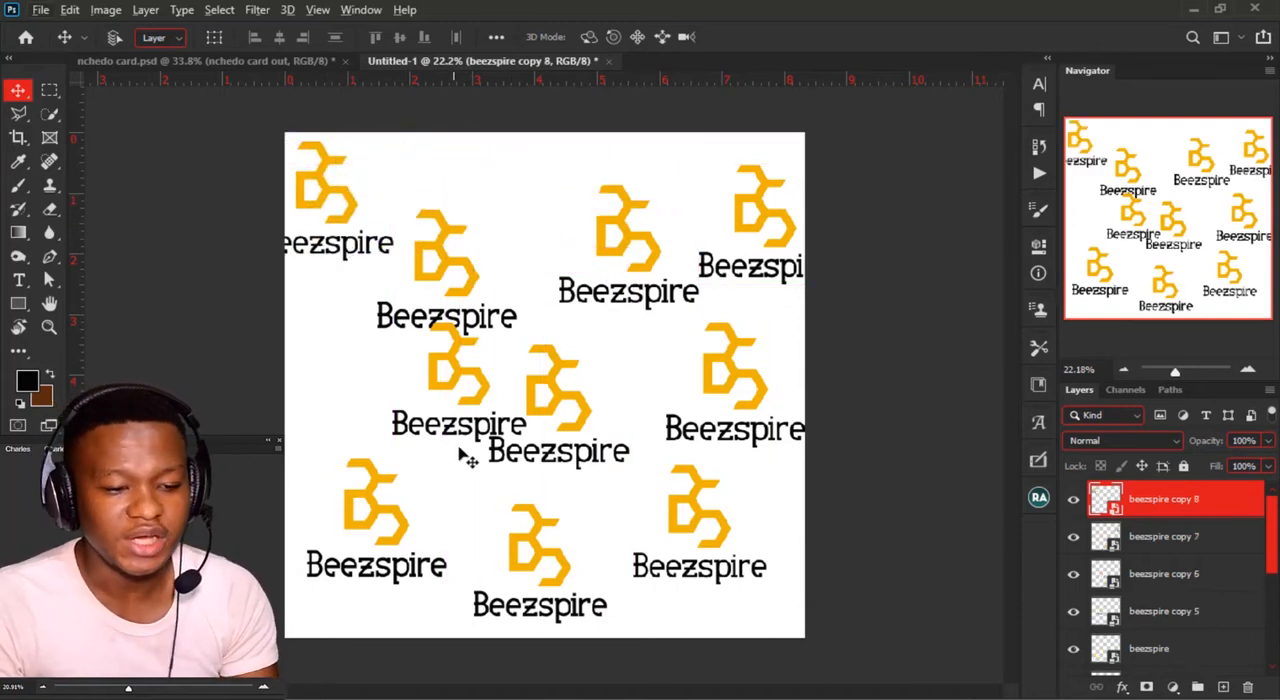
# Step: Replace the contents of the beezspire copy 2 smart object with the Ikenga SSP file from Saved Pictures
pyautogui.press('ctrl')
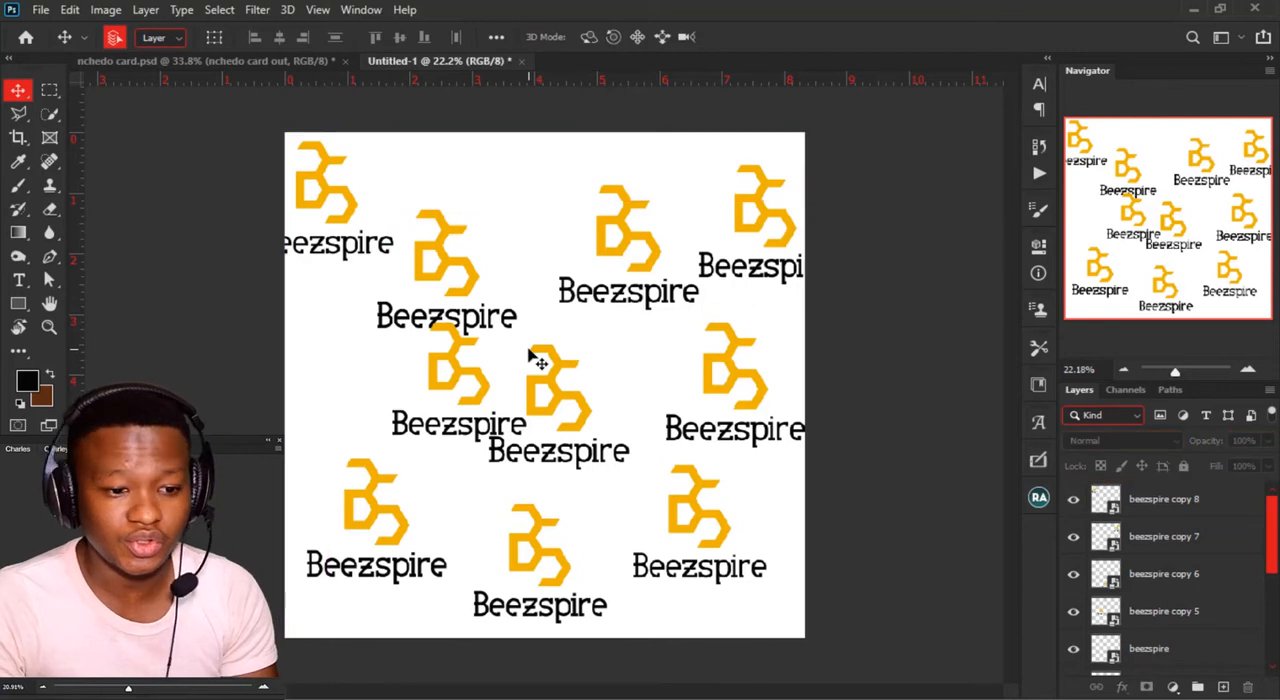
pyautogui.keyDown('ctrl'); pyautogui.click(535, 360); pyautogui.keyUp('ctrl')
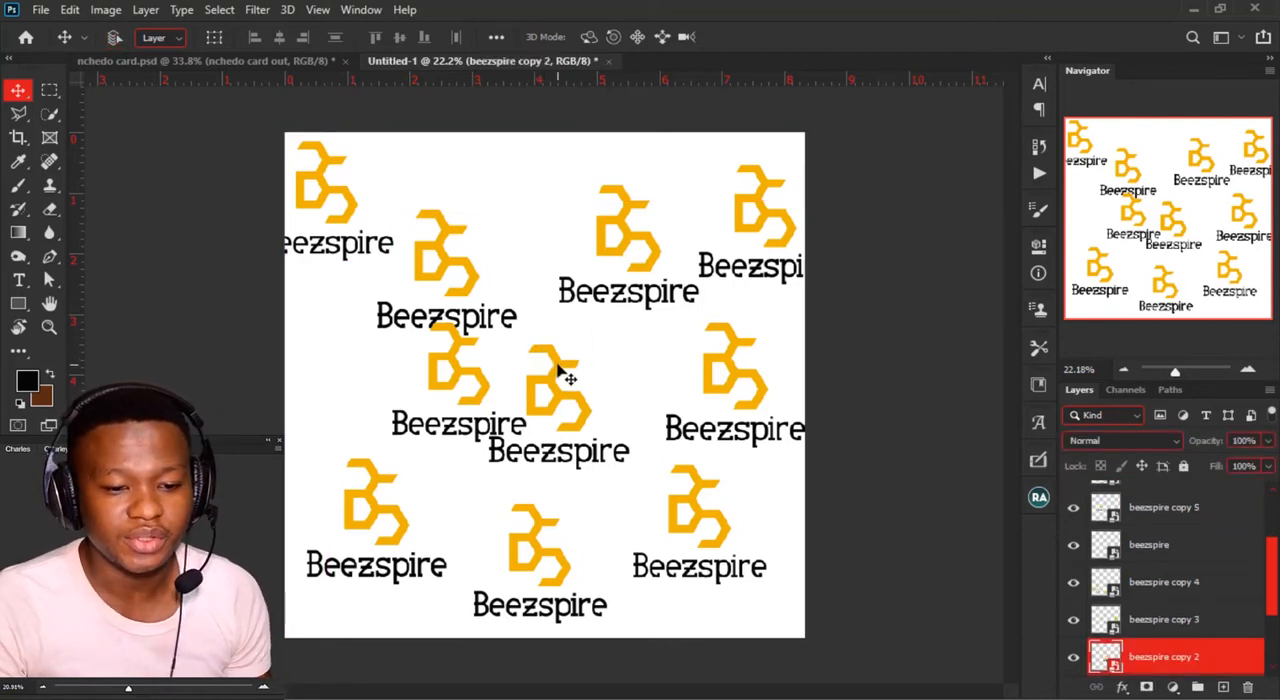
pyautogui.rightClick(1246, 658)
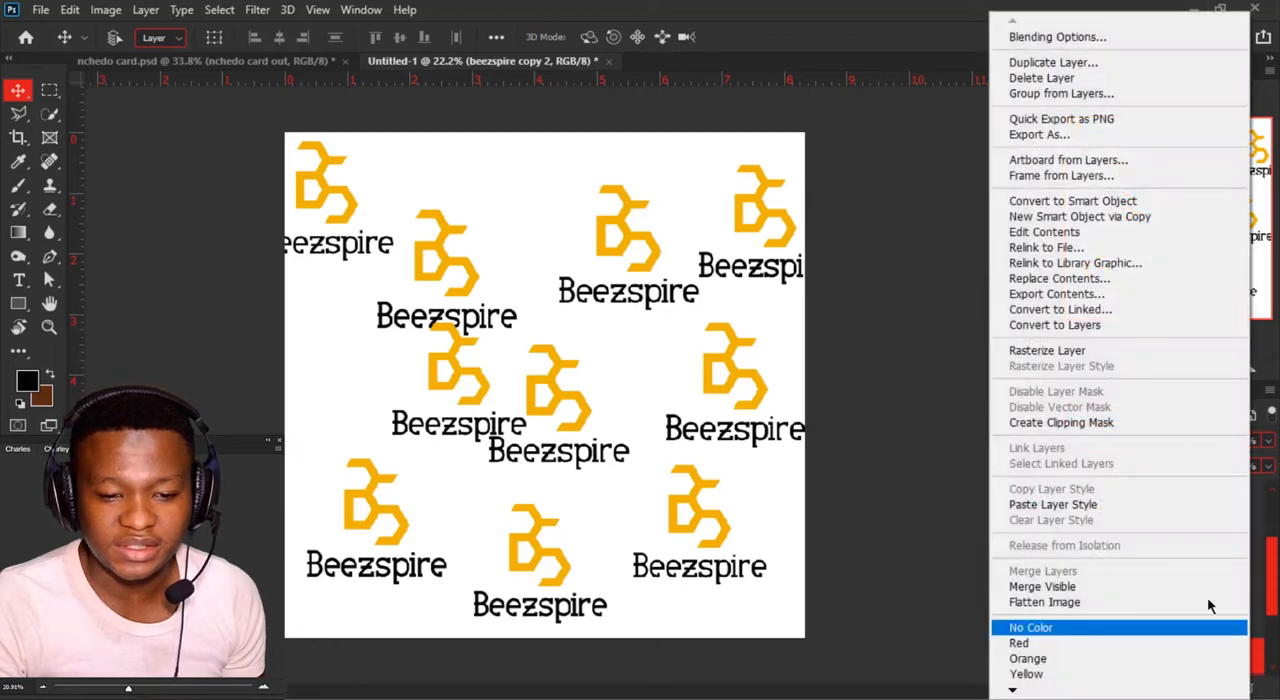
pyautogui.click(1127, 279)
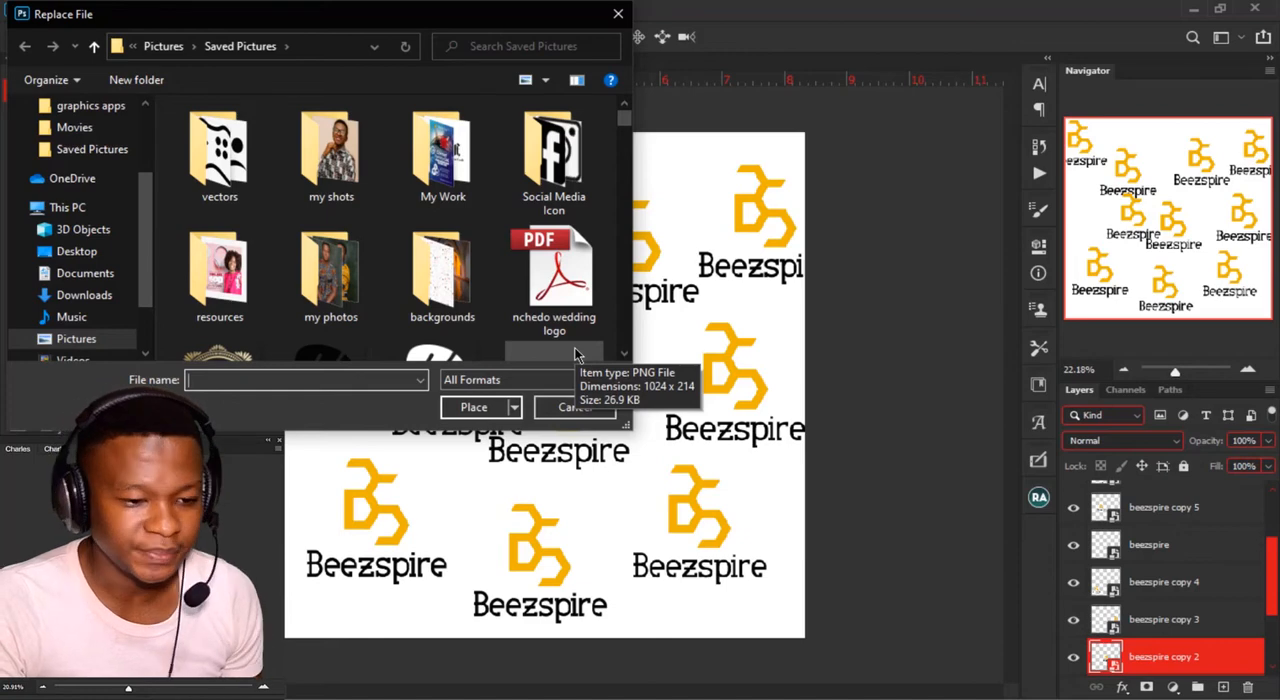
pyautogui.scroll(-2, 575, 300)
pyautogui.scroll(-2, 345, 300)
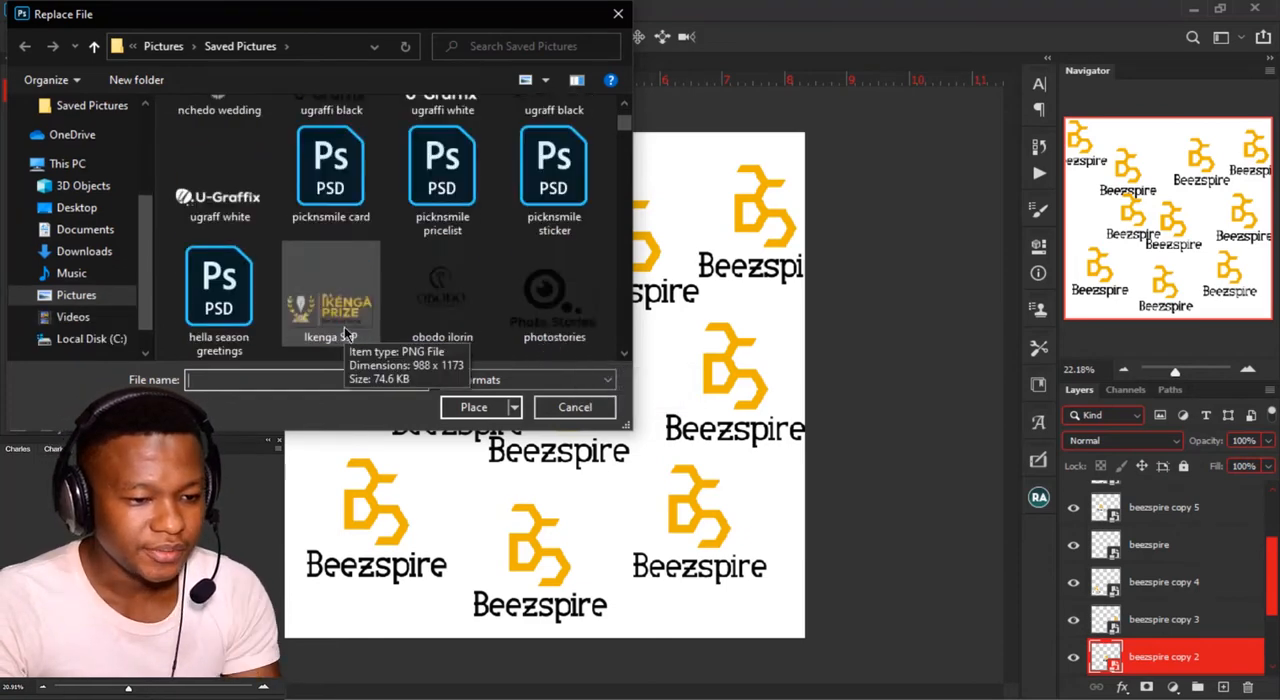
pyautogui.scroll(-2, 345, 333)
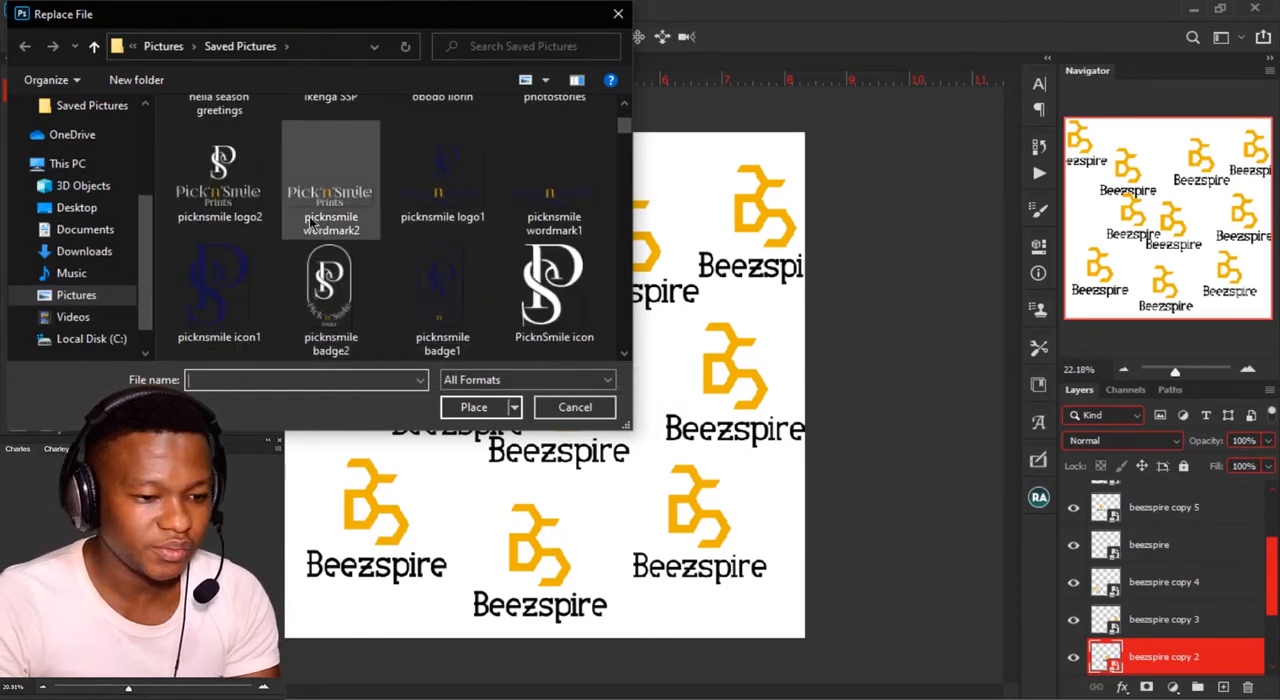
pyautogui.scroll(2, 325, 285)
pyautogui.click(323, 280)
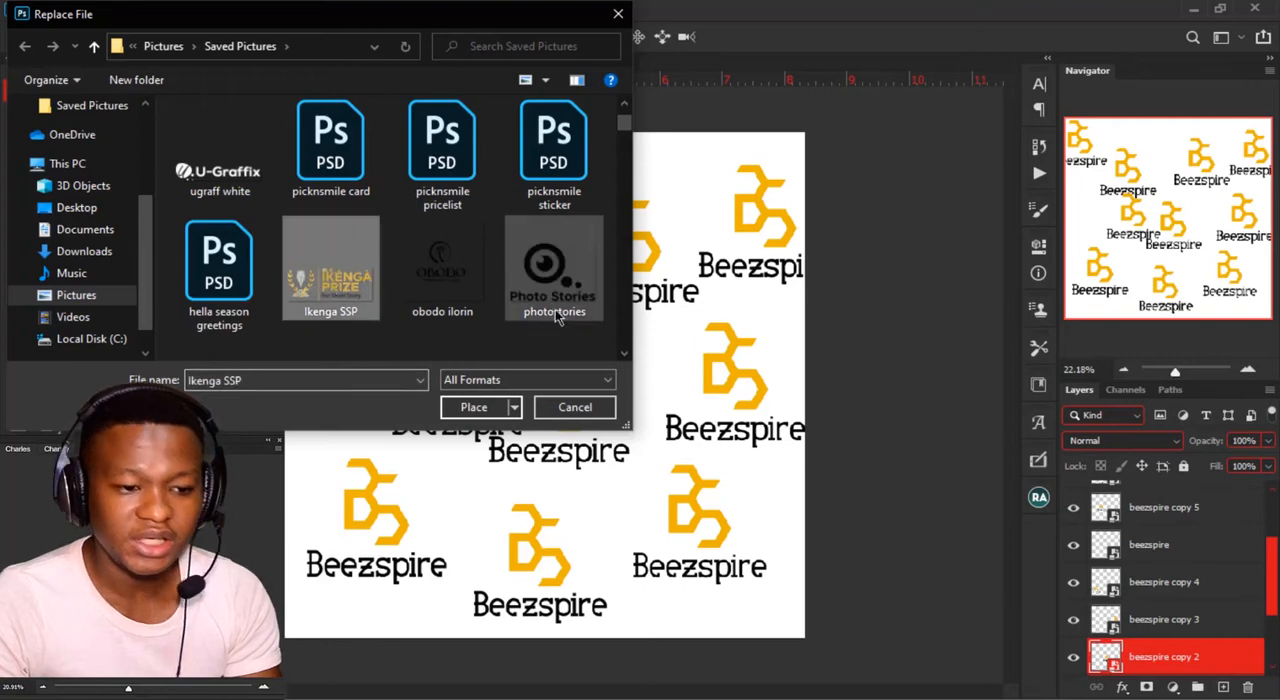
pyautogui.click(470, 407)
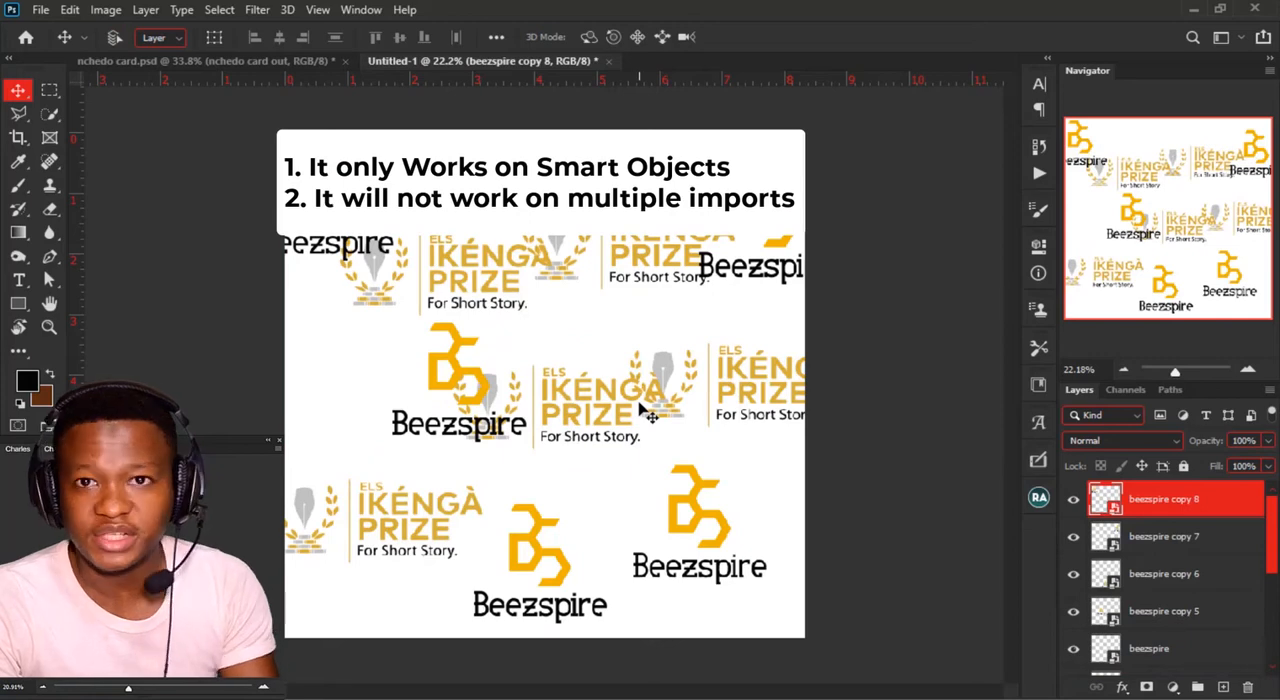
# Step: Replace the contents of beezspire copy 5 with Hope-International2, and undo both content replacements
pyautogui.click(463, 360)
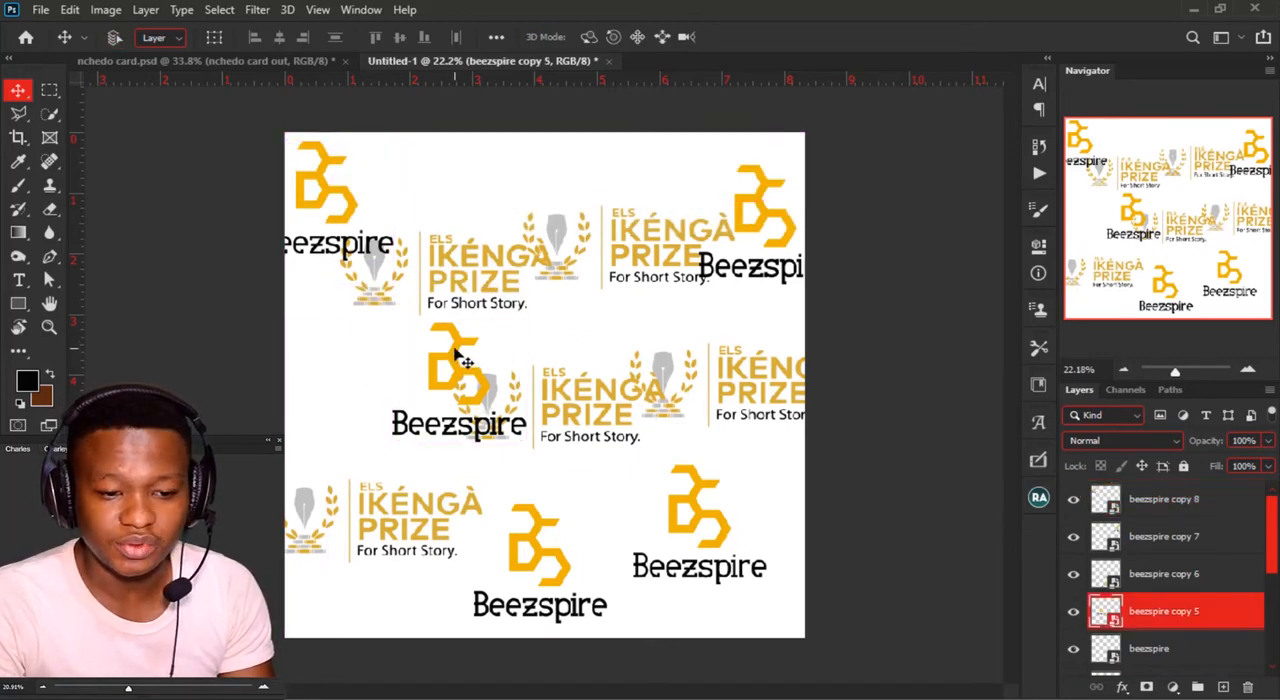
pyautogui.rightClick(1216, 614)
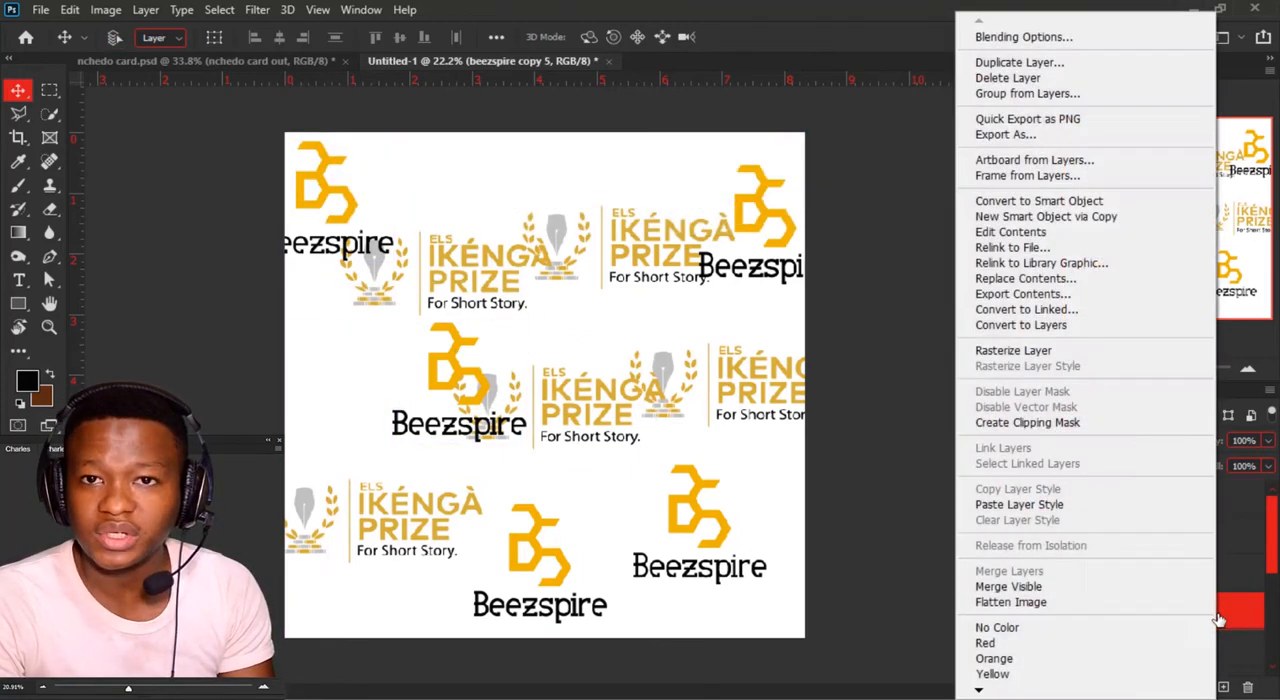
pyautogui.click(1092, 279)
pyautogui.scroll(-3, 405, 290)
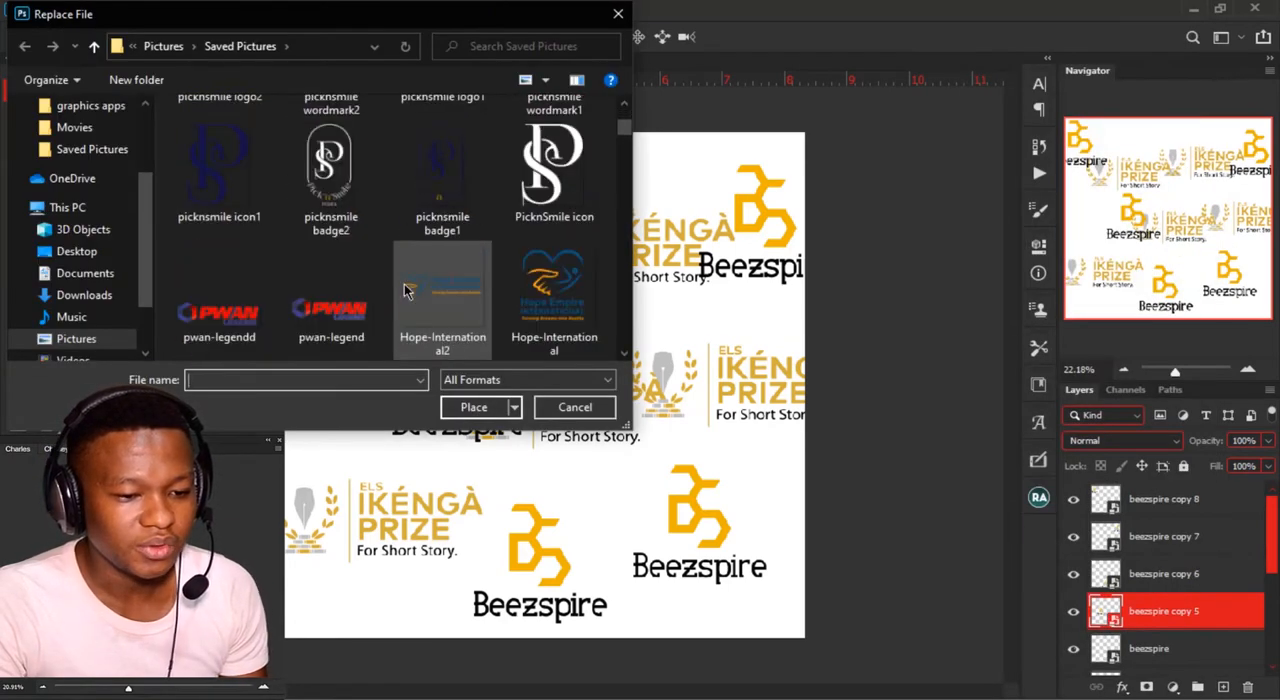
pyautogui.doubleClick(405, 290)
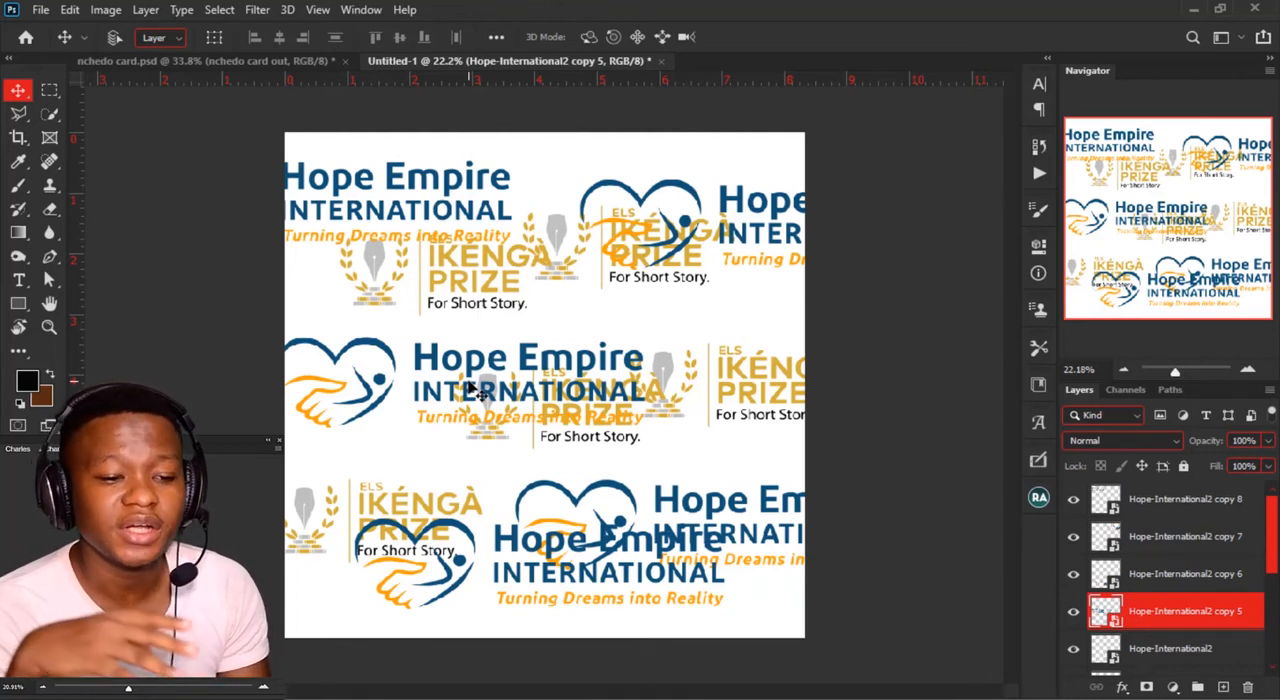
pyautogui.hotkey('ctrl', 'z')
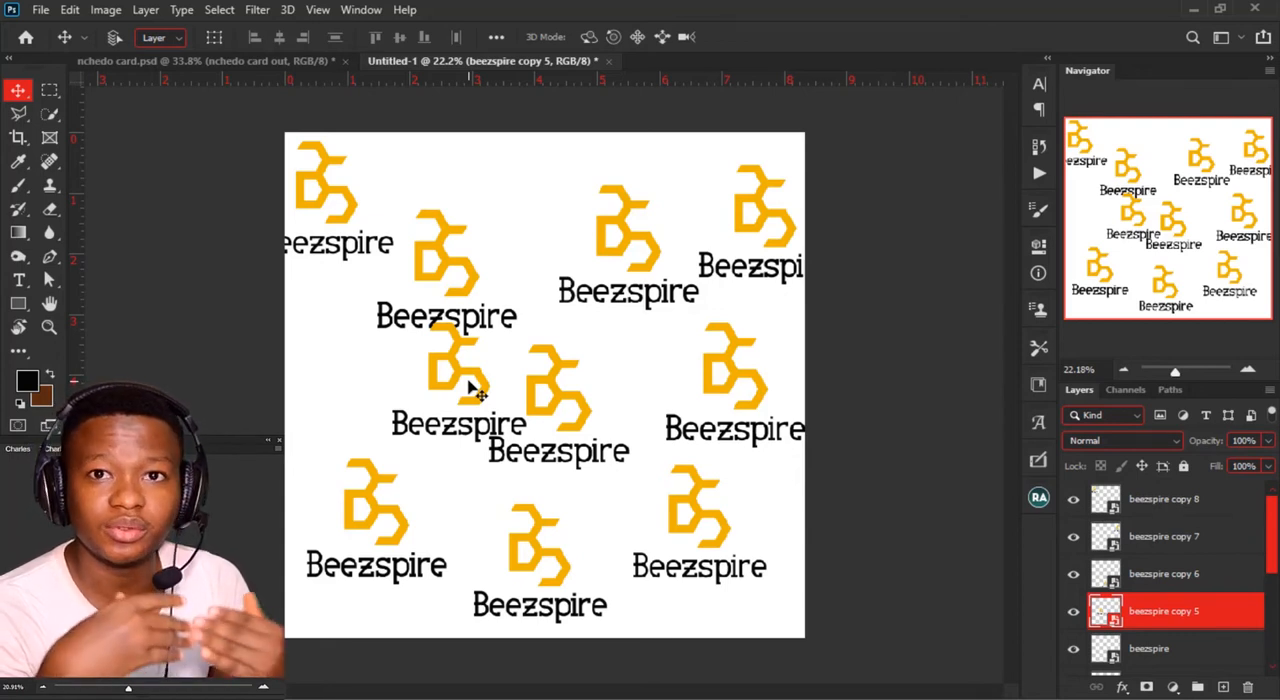
# Step: Create a new blank document, Untitled-2, and return to the Untitled-1 document
pyautogui.click(40, 9)
pyautogui.click(40, 27)
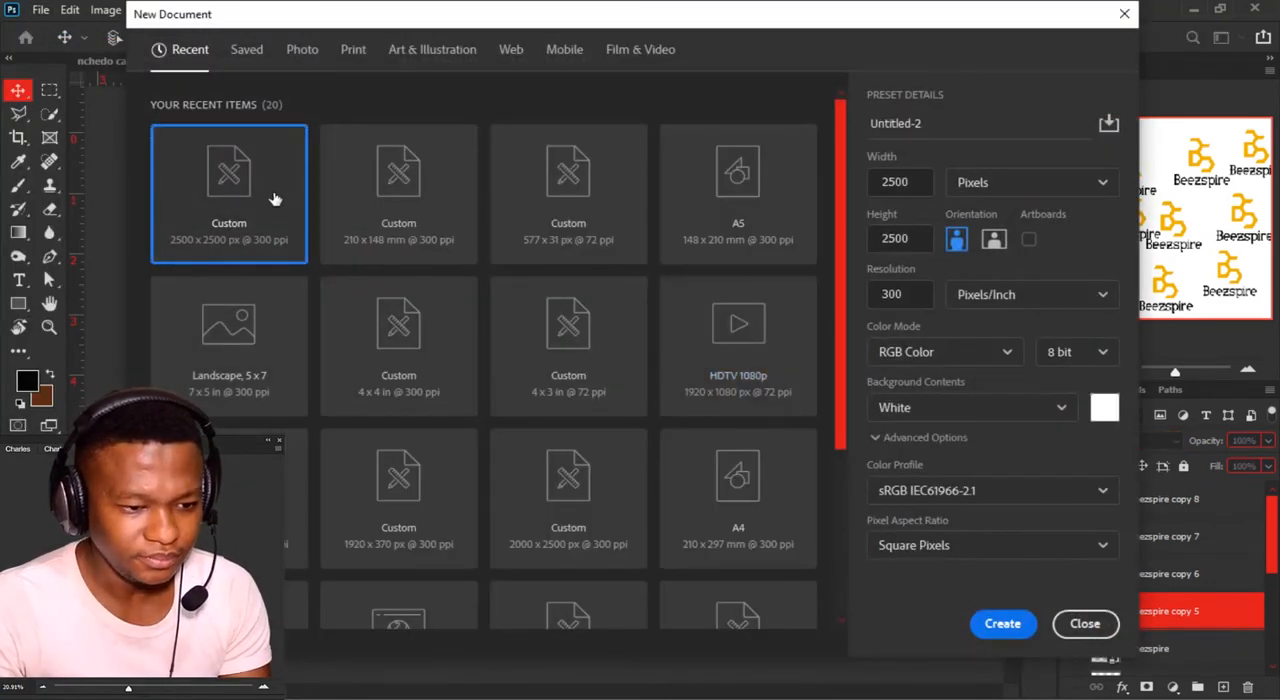
pyautogui.doubleClick(274, 200)
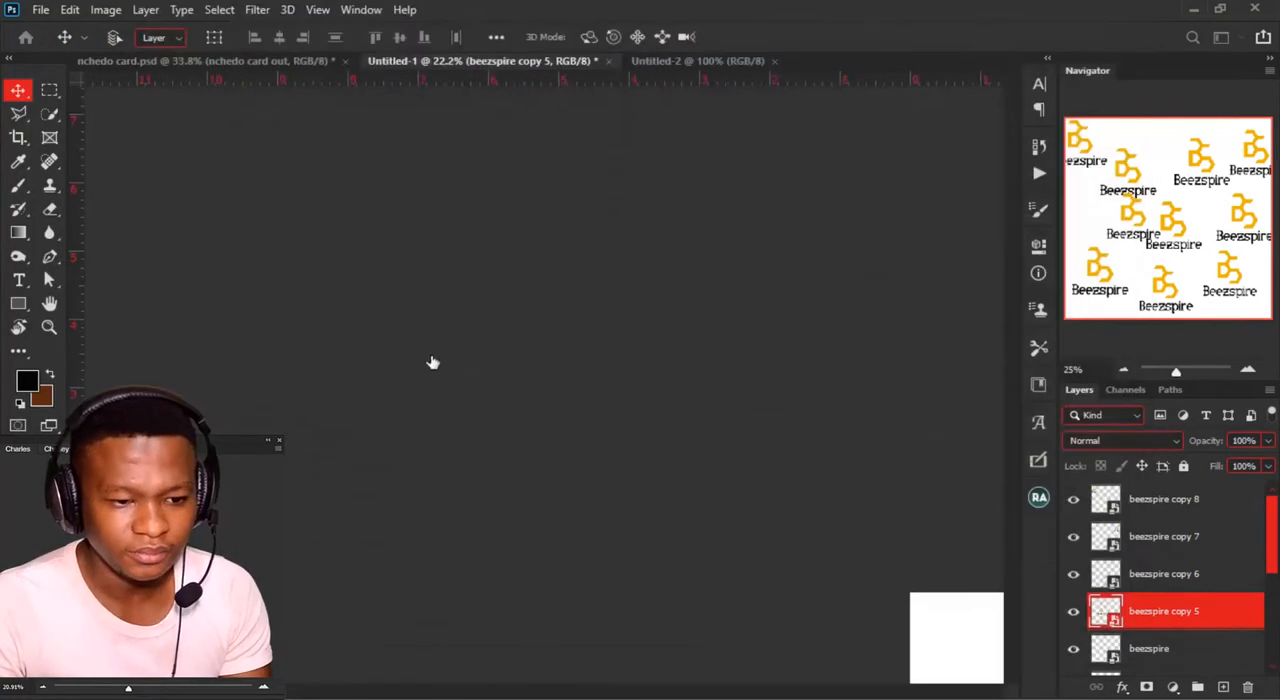
pyautogui.click(447, 63)
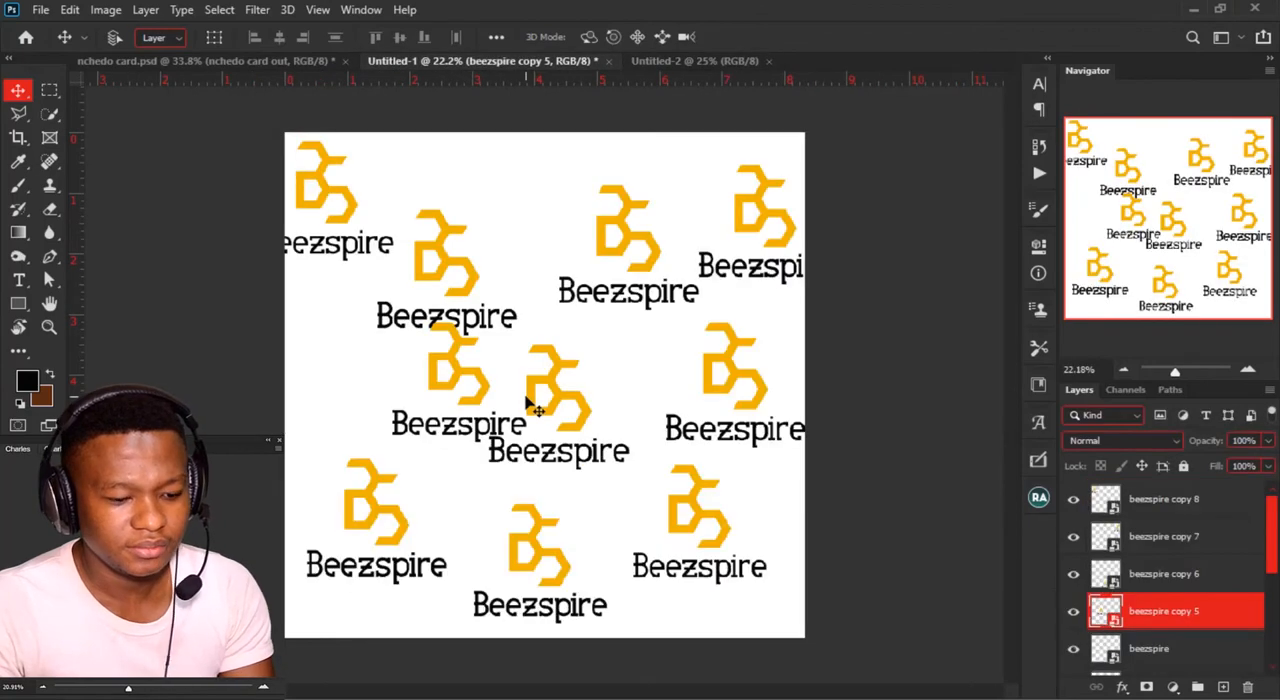
# Step: Undo the second import and all duplicates in Untitled-1, back to the single reduced beezspire logo
pyautogui.keyDown('ctrl'); pyautogui.click(530, 400); pyautogui.keyUp('ctrl')
pyautogui.hotkey('ctrl', 'z')
pyautogui.hotkey('ctrl', 'z')
pyautogui.hotkey('ctrl', 'z')
pyautogui.hotkey('ctrl', 'z')
pyautogui.hotkey('ctrl', 'z')
pyautogui.hotkey('ctrl', 'z')
pyautogui.hotkey('ctrl', 'z')
pyautogui.hotkey('ctrl', 'z')
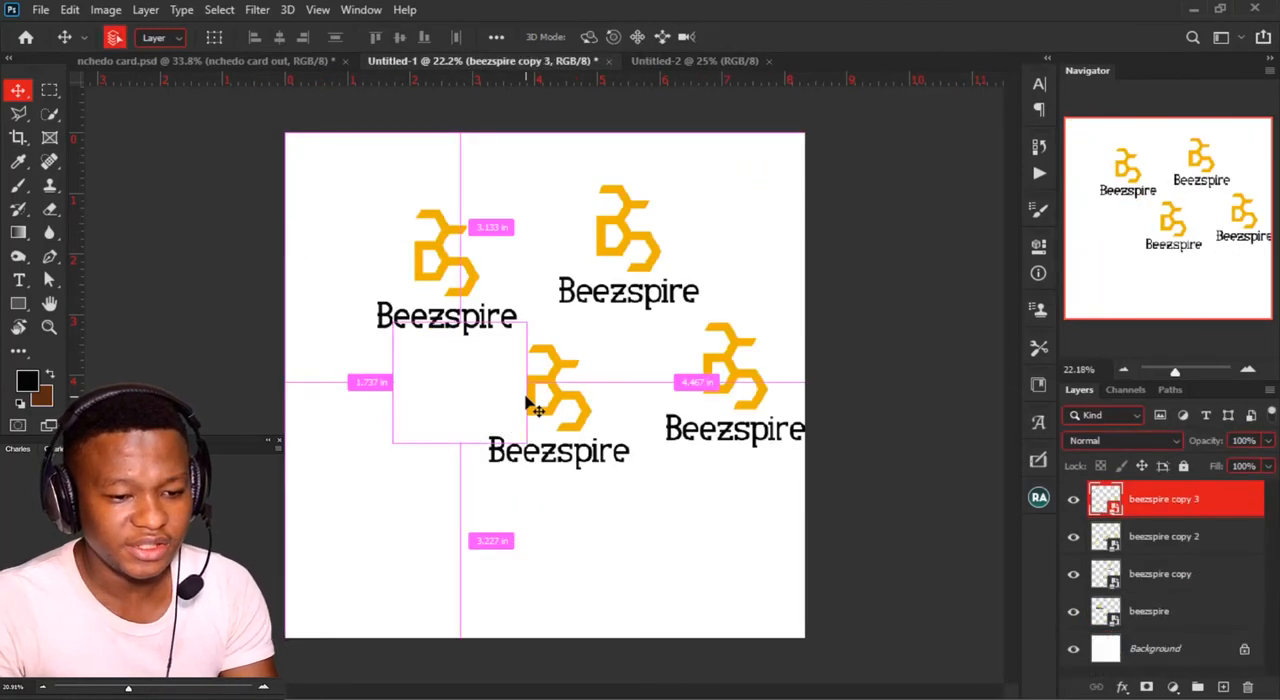
pyautogui.hotkey('ctrl', 'z')
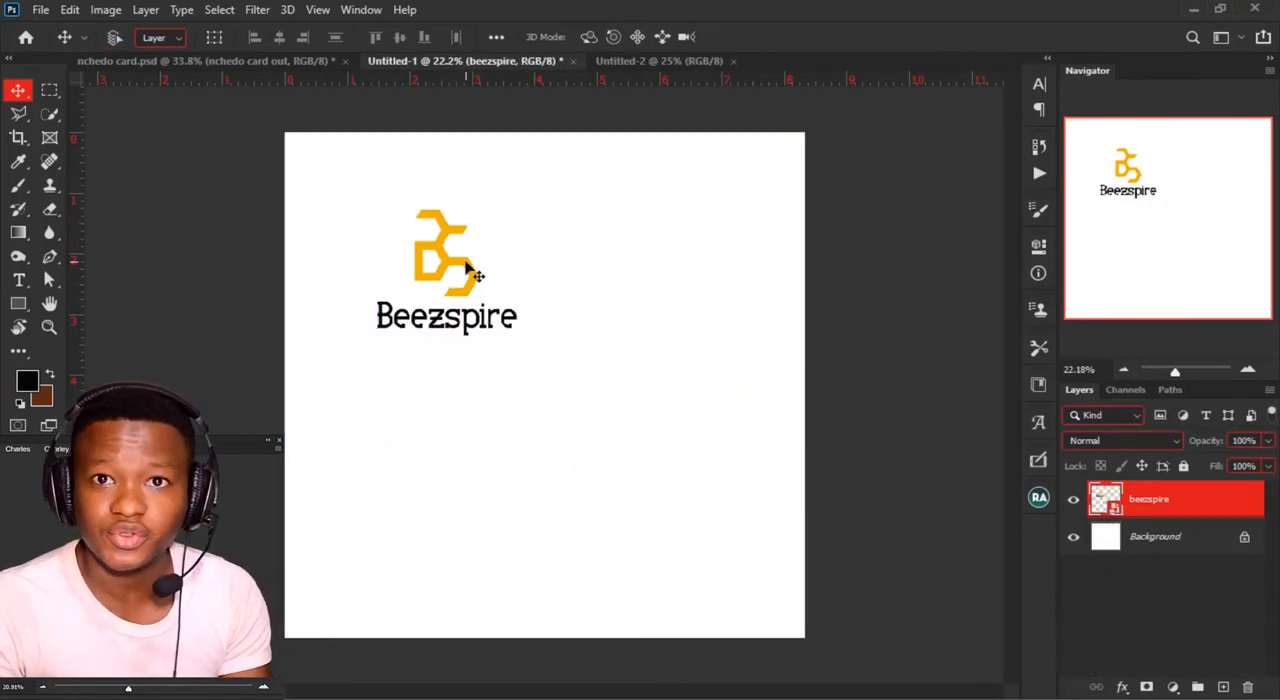
# Step: Copy the beezspire logo into the middle of Untitled-2, and duplicate it four times around the Untitled-1 canvas
pyautogui.moveTo(457, 266); pyautogui.dragTo(525, 368)
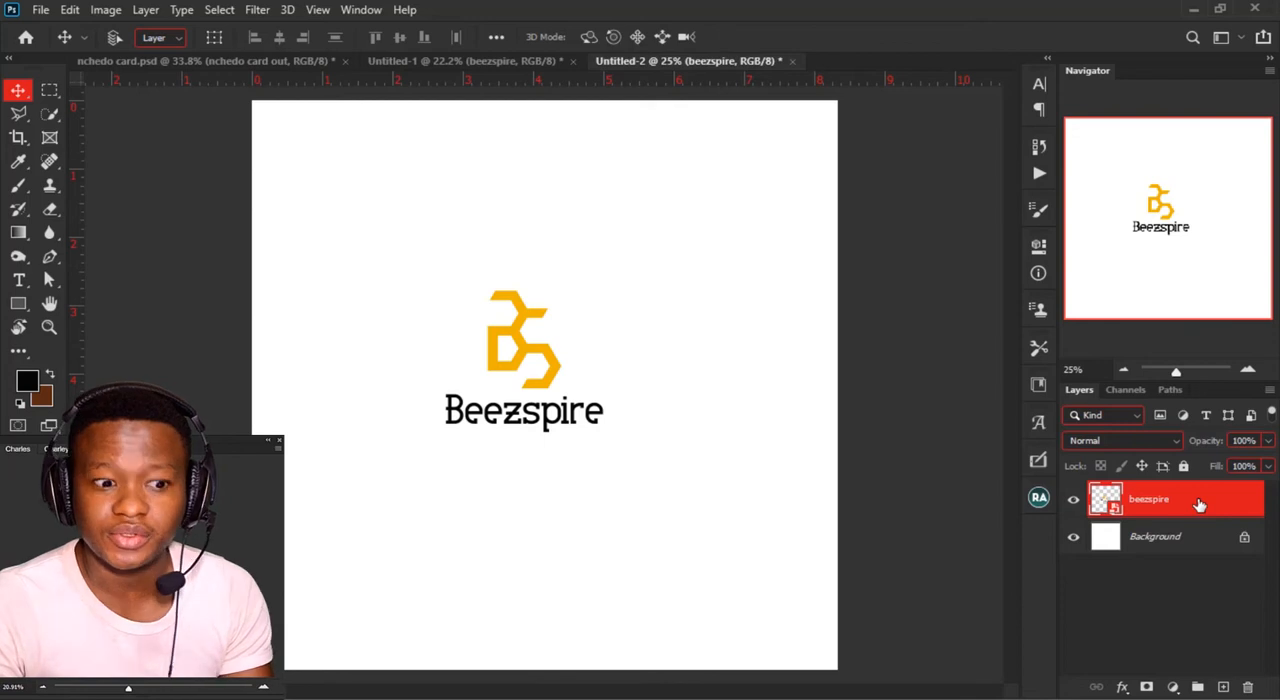
pyautogui.moveTo(520, 62); pyautogui.dragTo(643, 418)
pyautogui.moveTo(605, 353); pyautogui.dragTo(588, 558)
pyautogui.click(728, 60)
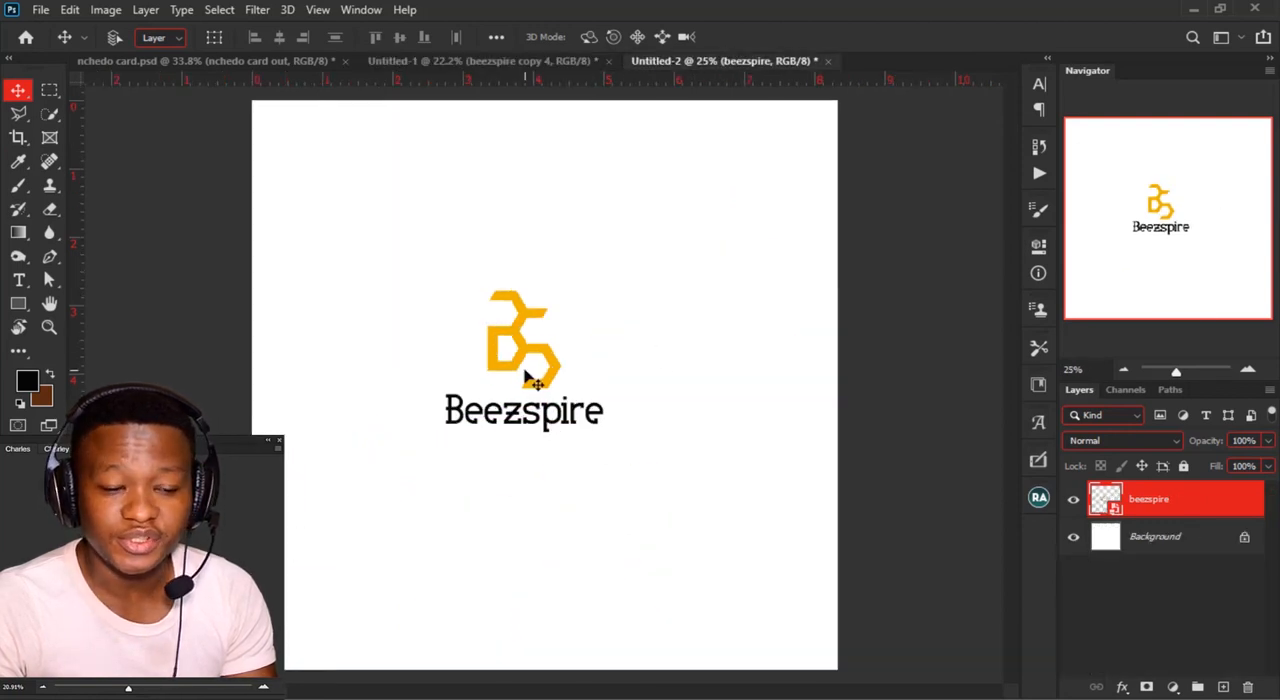
pyautogui.click(444, 64)
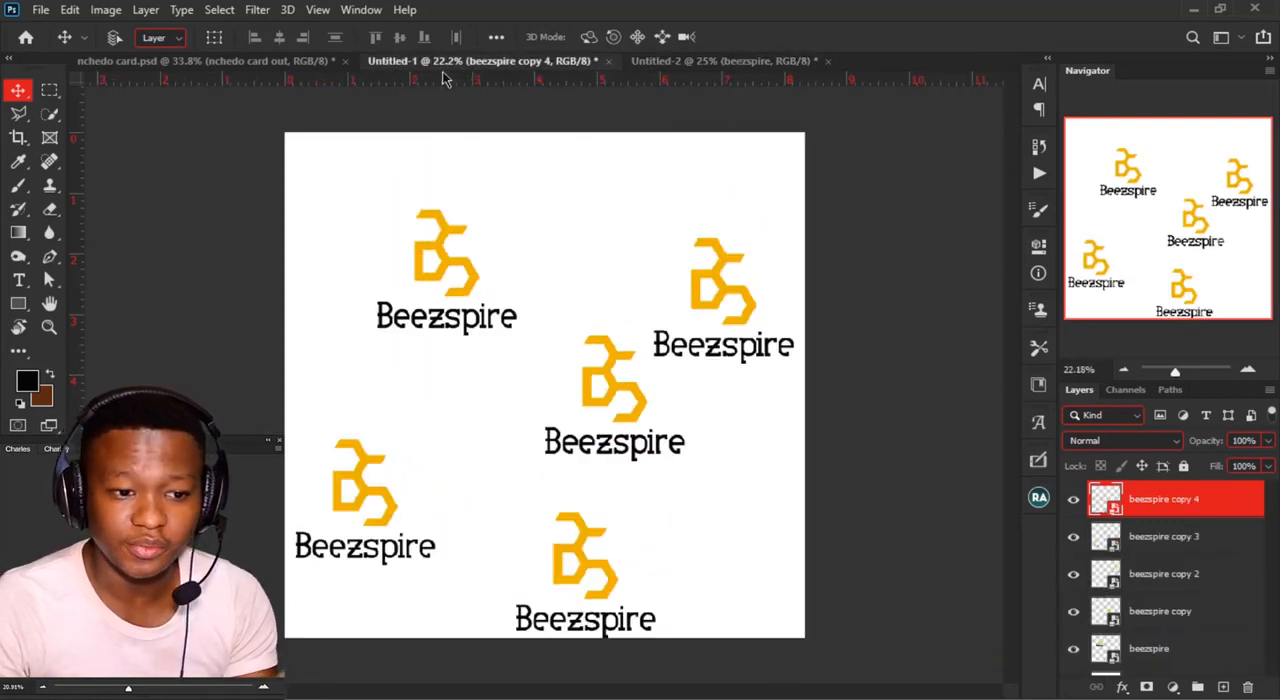
# Step: Replace the contents of beezspire copy 2 in Untitled-1 with the Glam by UJ logo, and switch to Untitled-2 to check its logo
pyautogui.click(728, 300)
pyautogui.rightClick(724, 298)
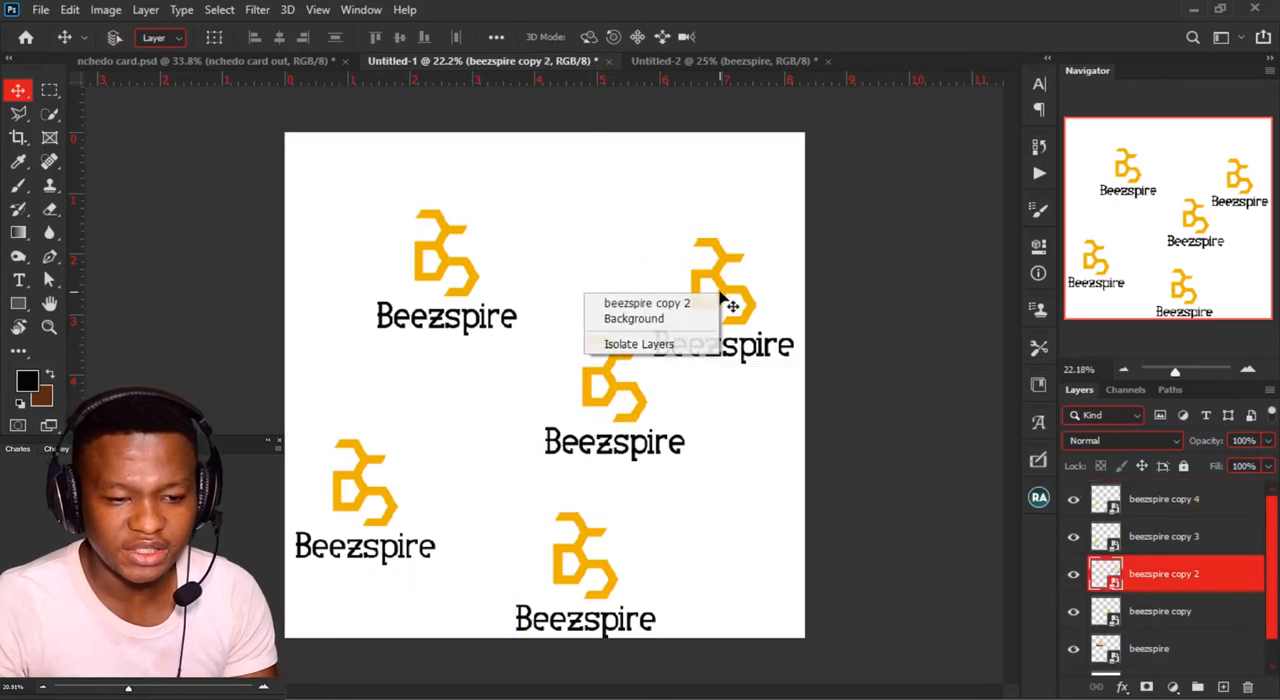
pyautogui.rightClick(1247, 575)
pyautogui.click(1064, 280)
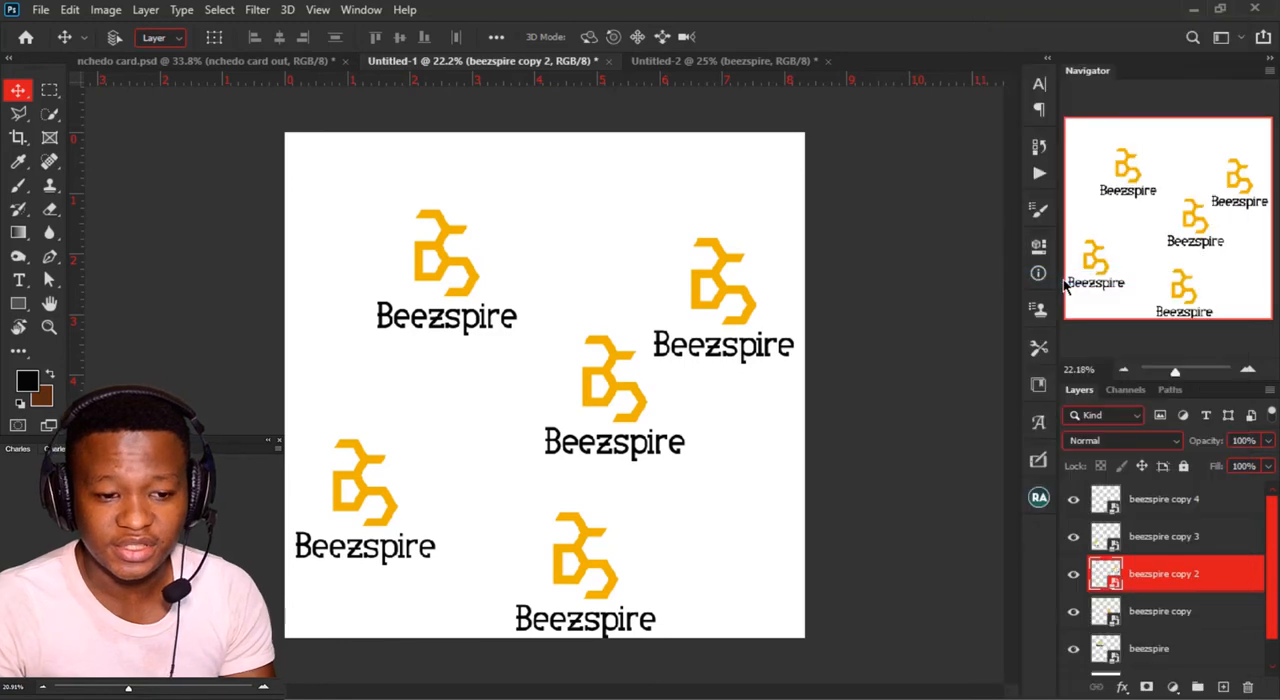
pyautogui.scroll(-10, 330, 297)
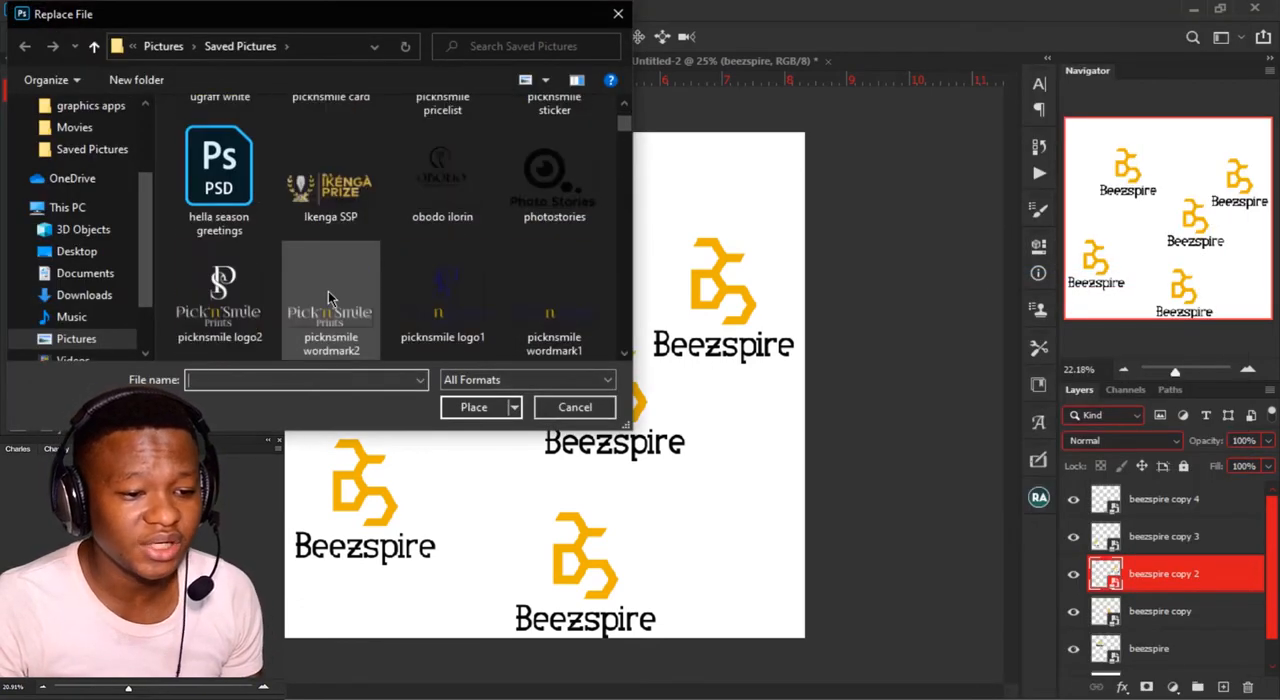
pyautogui.scroll(-5, 330, 297)
pyautogui.scroll(-3, 461, 299)
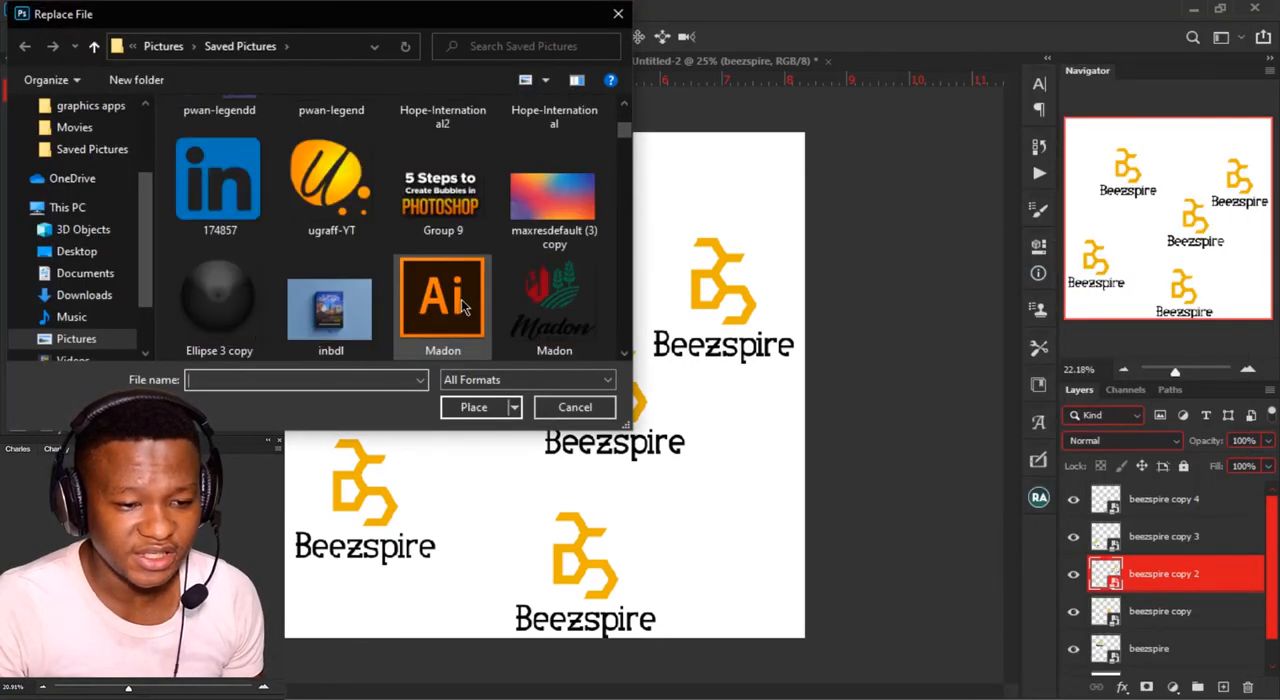
pyautogui.click(461, 303)
pyautogui.click(463, 408)
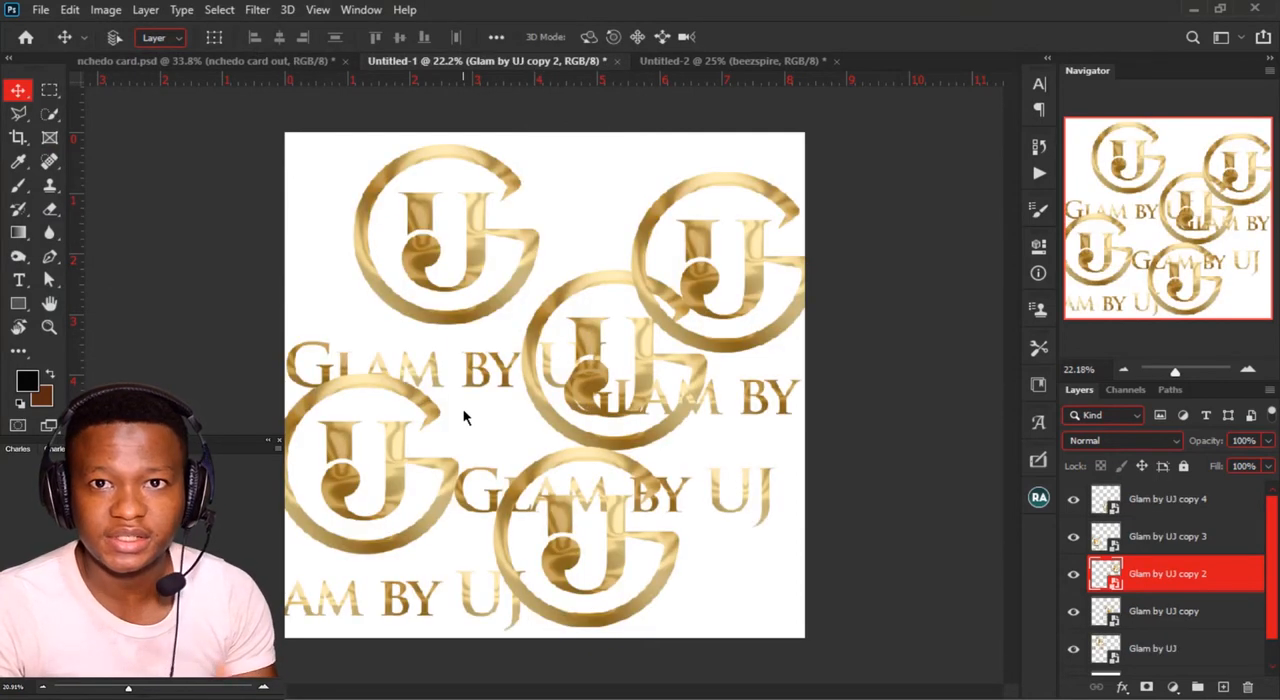
pyautogui.click(722, 62)
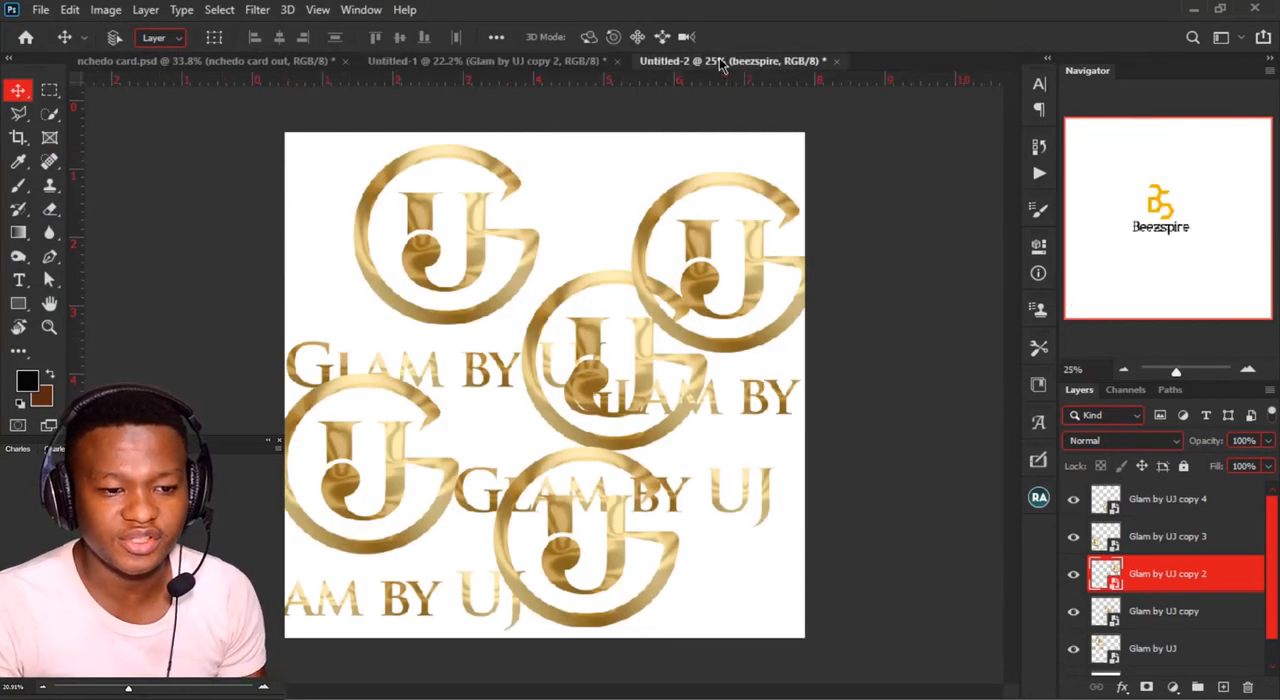